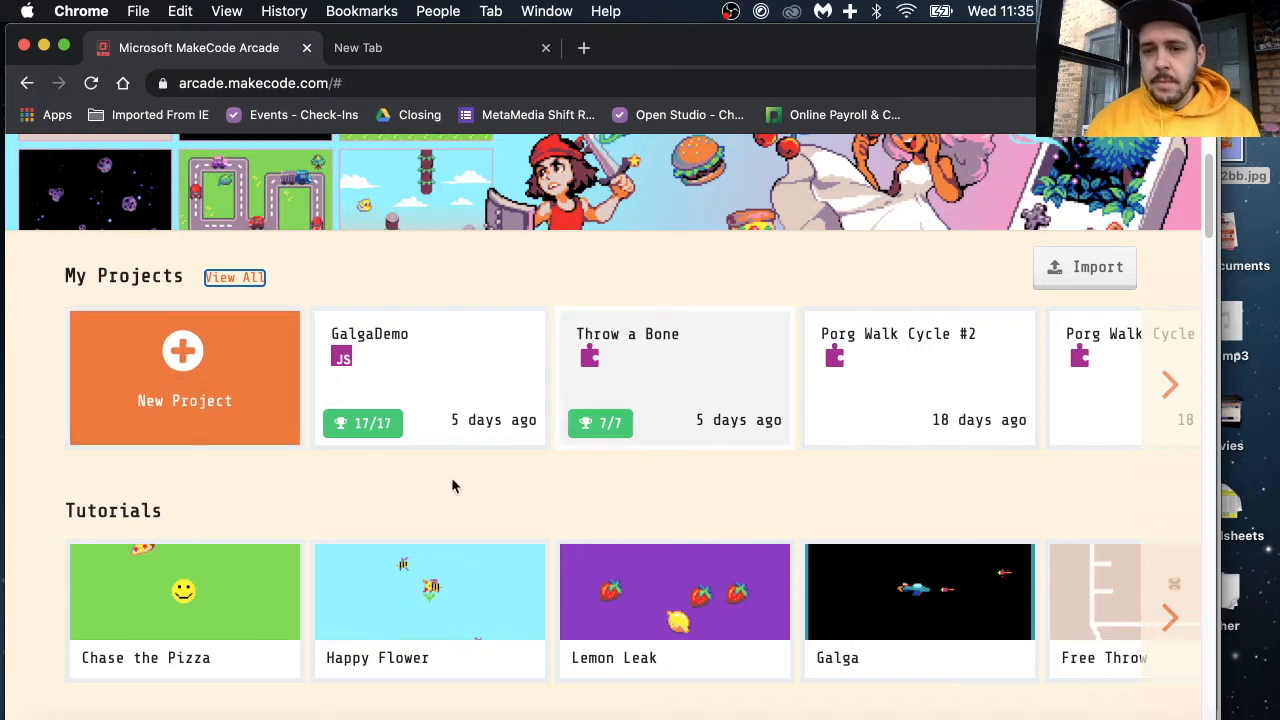
Step: Create a new MakeCode Arcade project named "Character Design"
{"action": "left_click", "coordinate": [197, 376]}
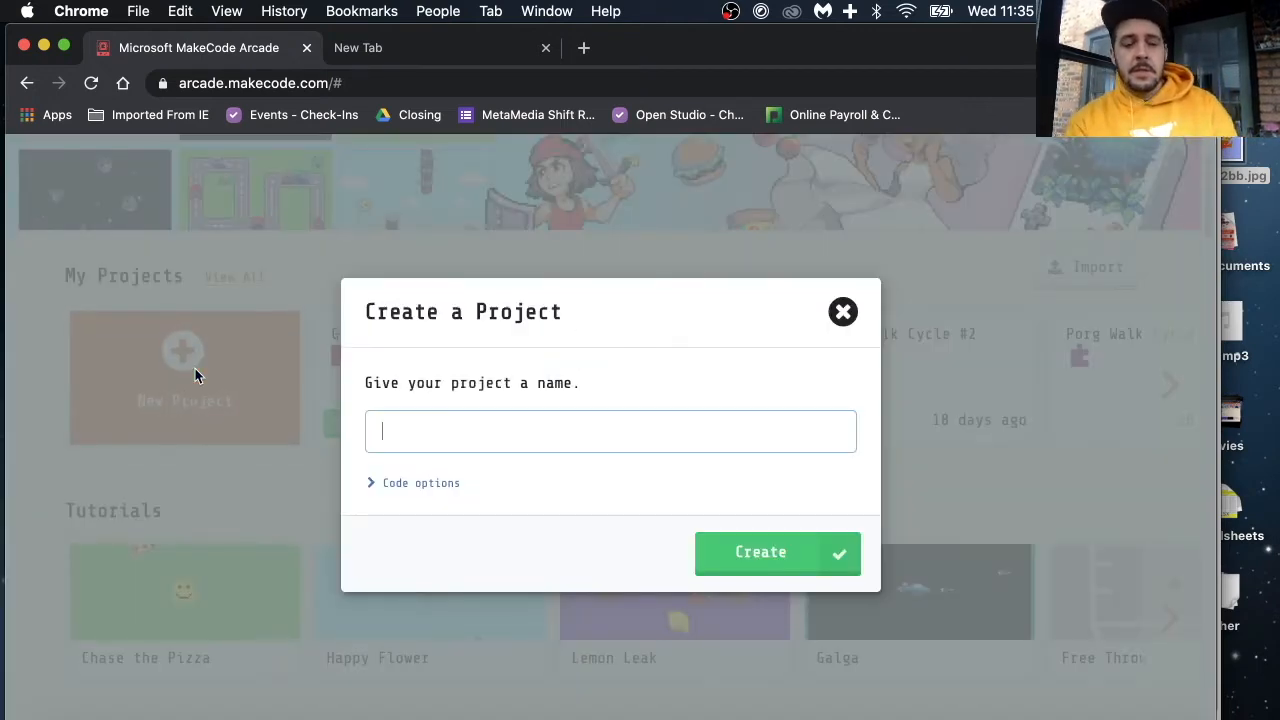
{"action": "type", "text": "Char"}
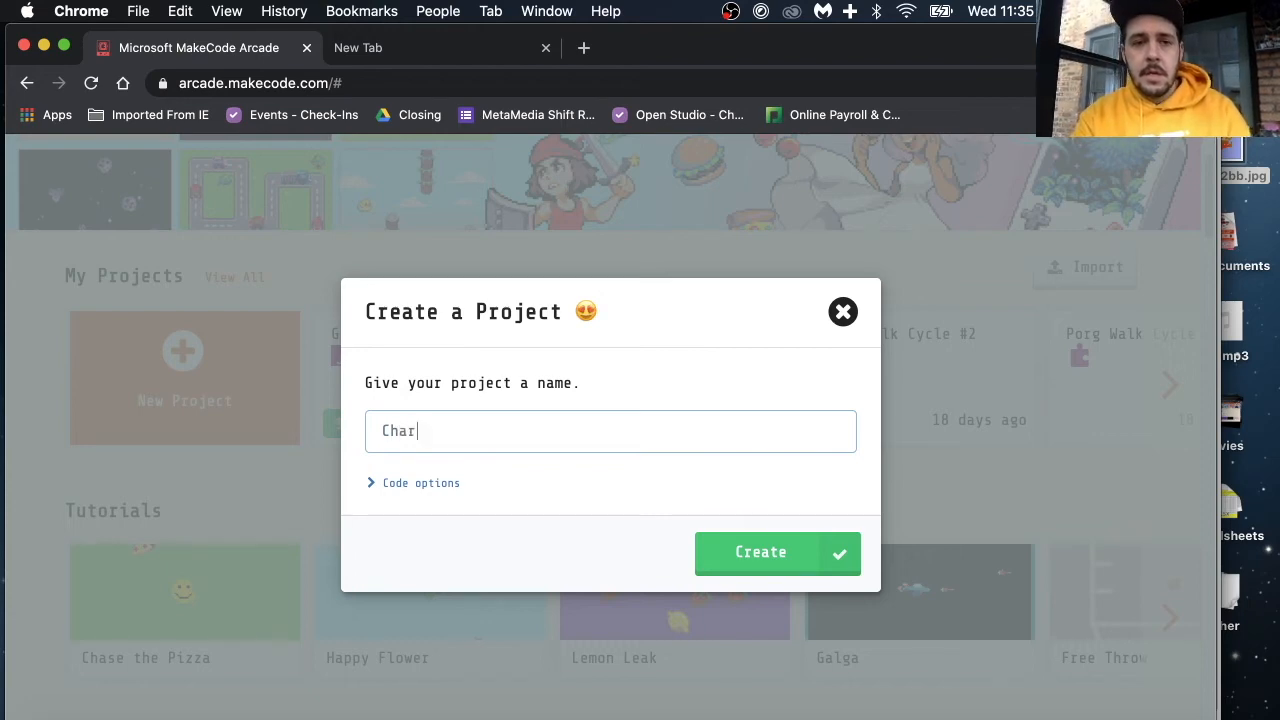
{"action": "type", "text": "acter"}
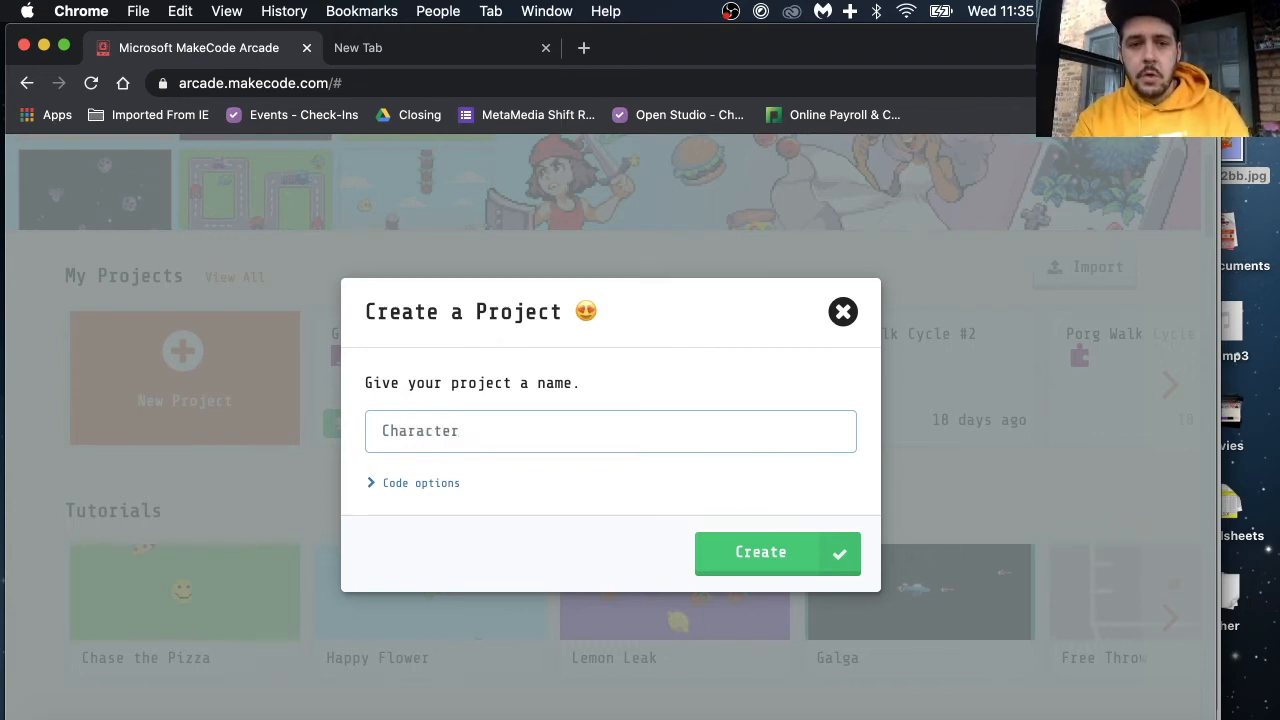
{"action": "type", "text": " Design"}
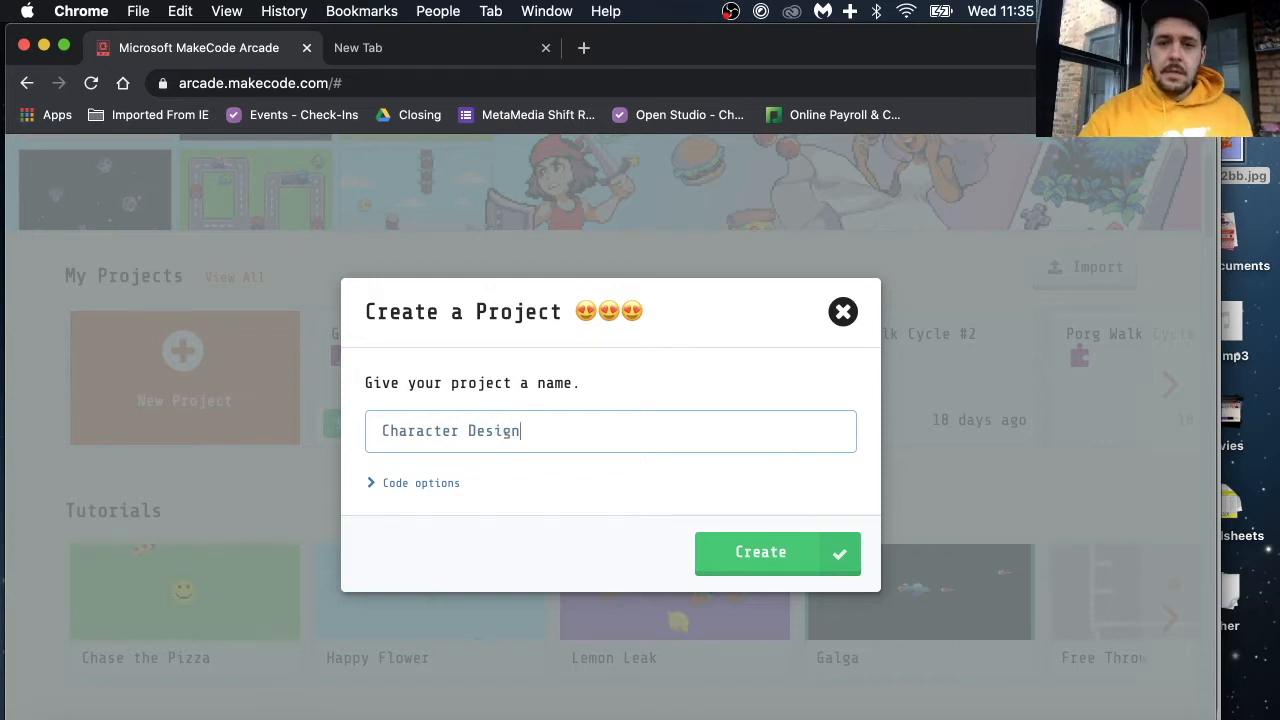
{"action": "key", "text": "Return"}
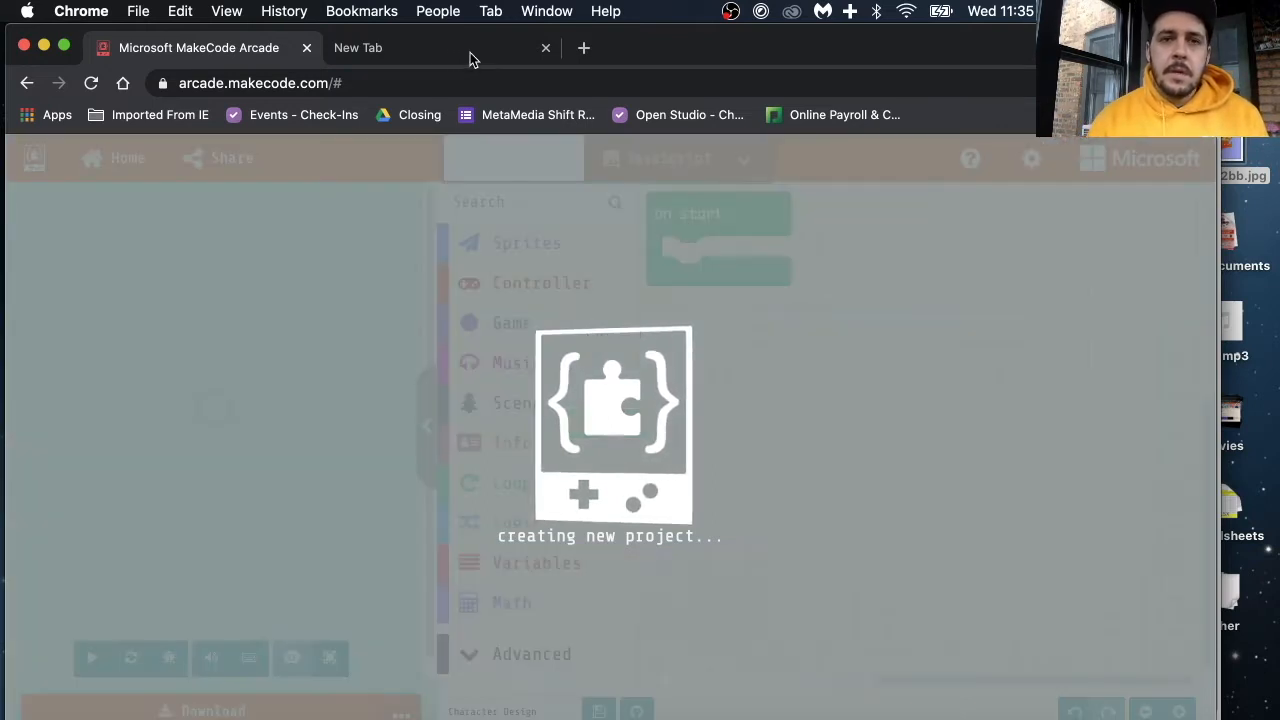
Step: Switch to the empty browser tab and search Google Images for "Pixel art character"
{"action": "left_click", "coordinate": [470, 52]}
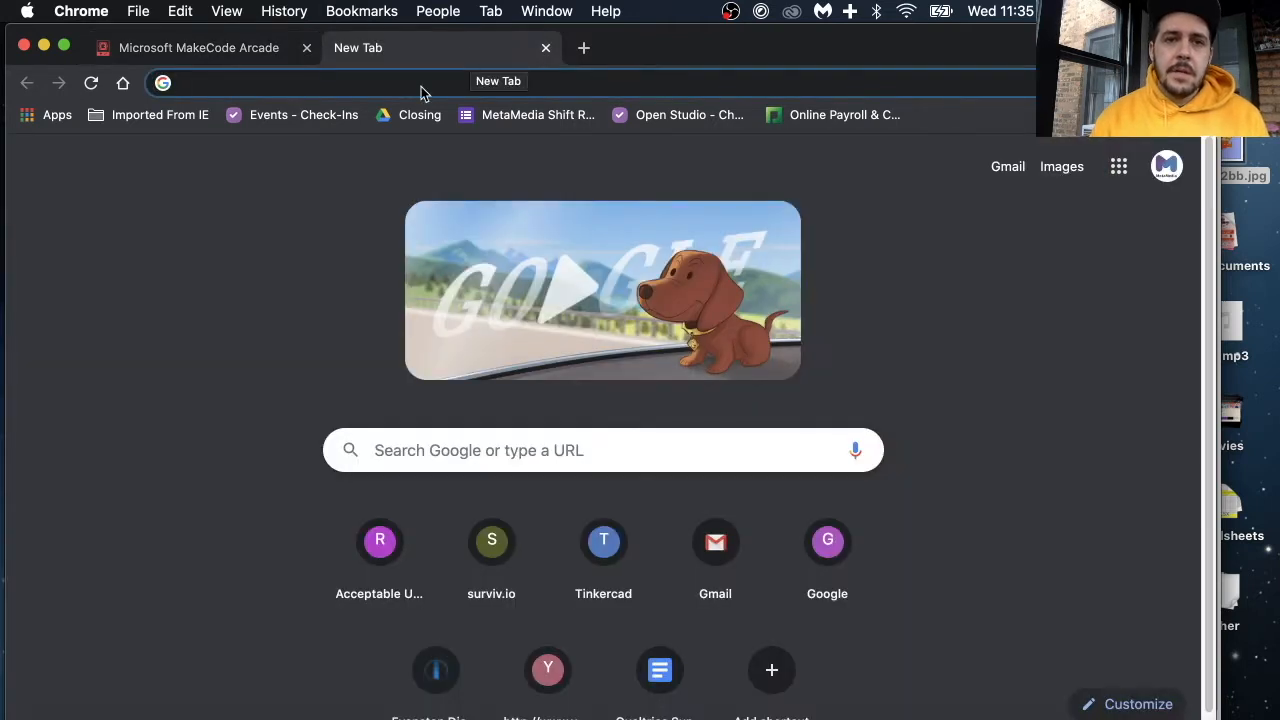
{"action": "left_click", "coordinate": [368, 85]}
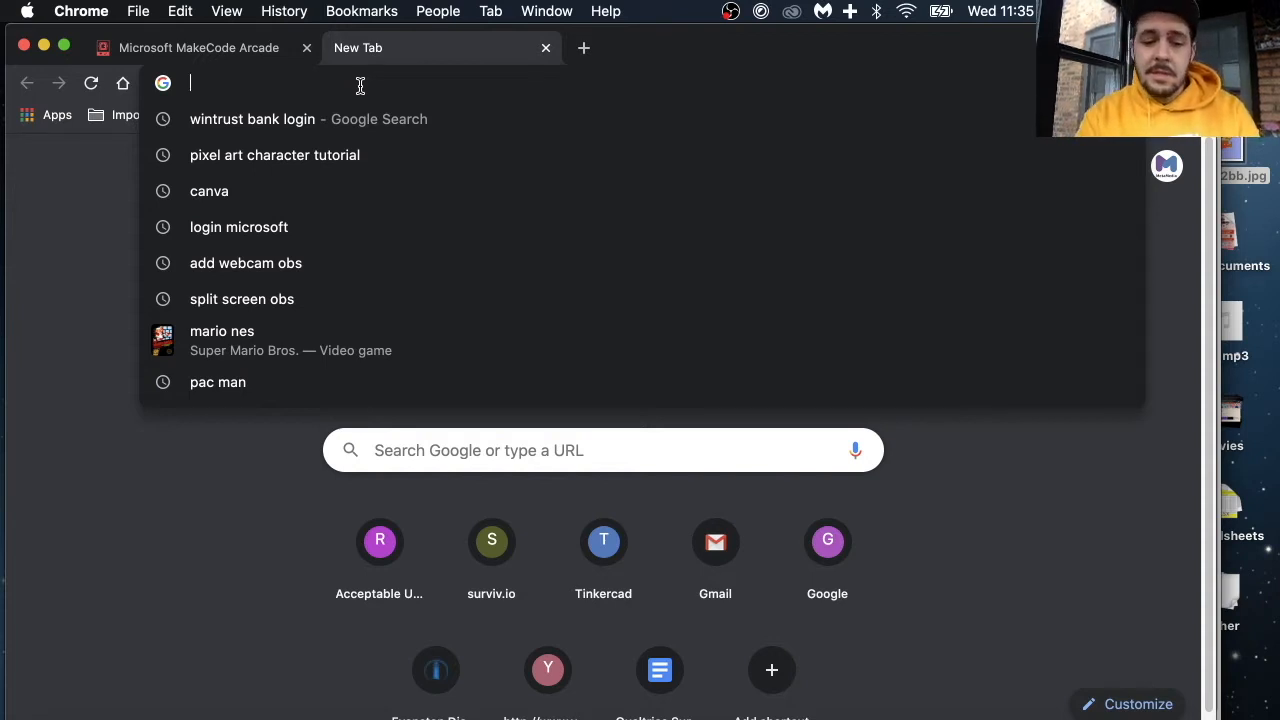
{"action": "type", "text": "P"}
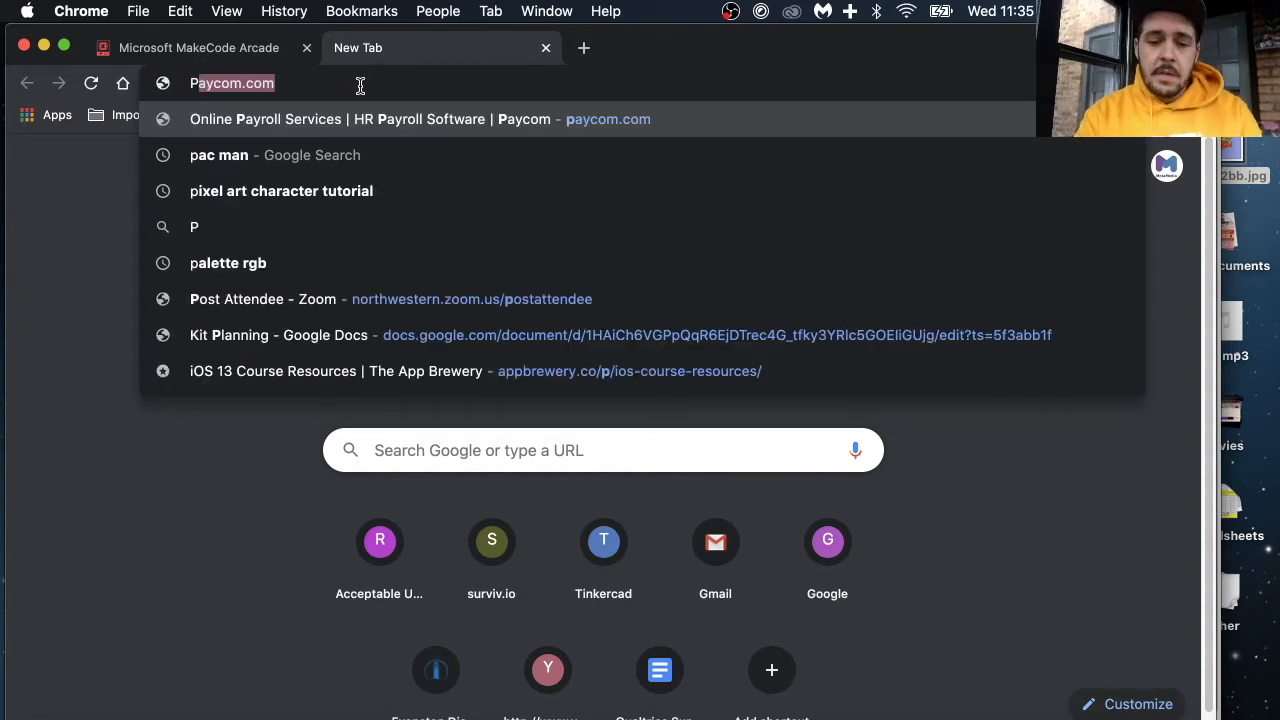
{"action": "type", "text": "ixel"}
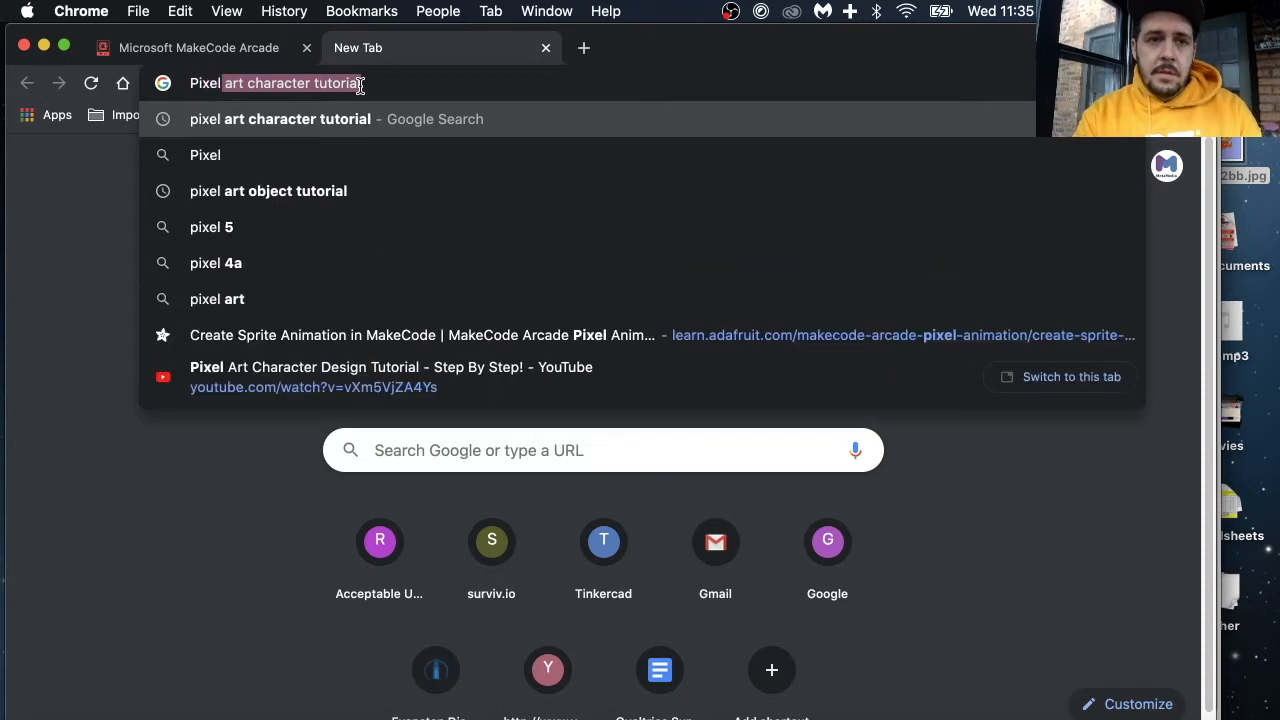
{"action": "left_click", "coordinate": [360, 85]}
{"action": "key", "text": "BackSpace"}
{"action": "key", "text": "BackSpace"}
{"action": "key", "text": "BackSpace"}
{"action": "key", "text": "BackSpace"}
{"action": "key", "text": "BackSpace"}
{"action": "key", "text": "BackSpace"}
{"action": "key", "text": "BackSpace"}
{"action": "key", "text": "BackSpace"}
{"action": "key", "text": "BackSpace"}
{"action": "key", "text": "BackSpace"}
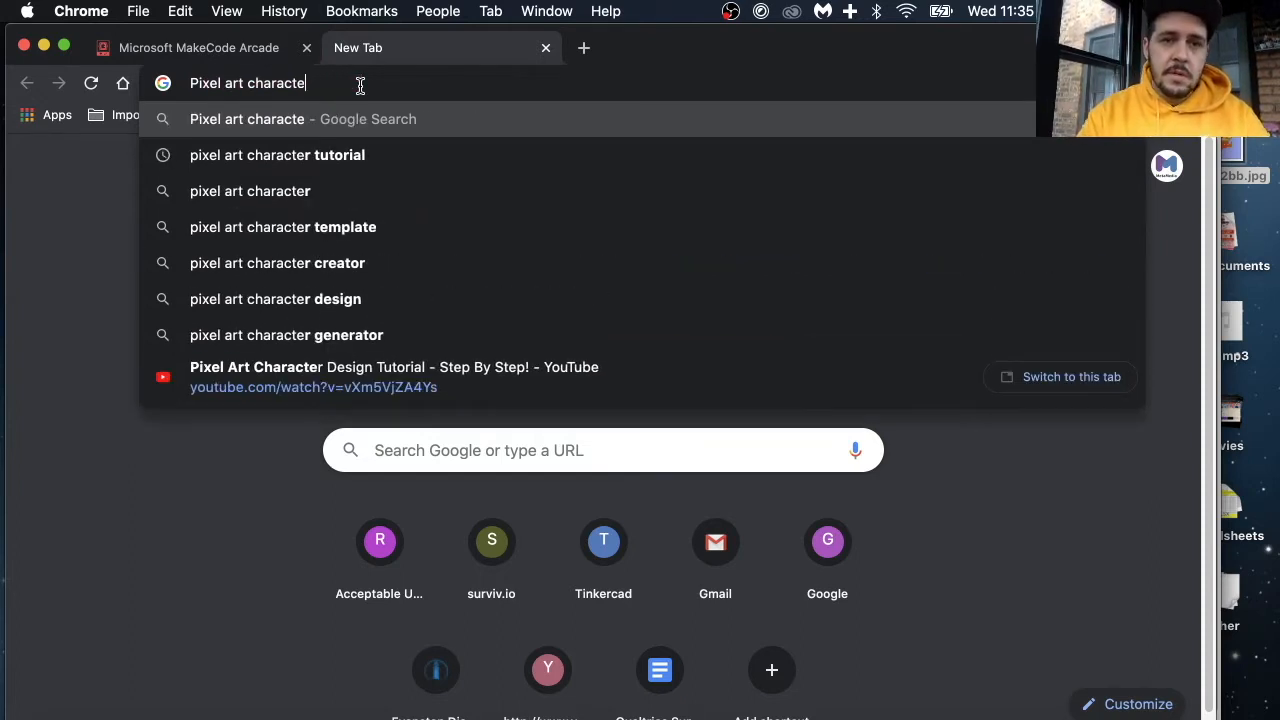
{"action": "key", "text": "Return"}
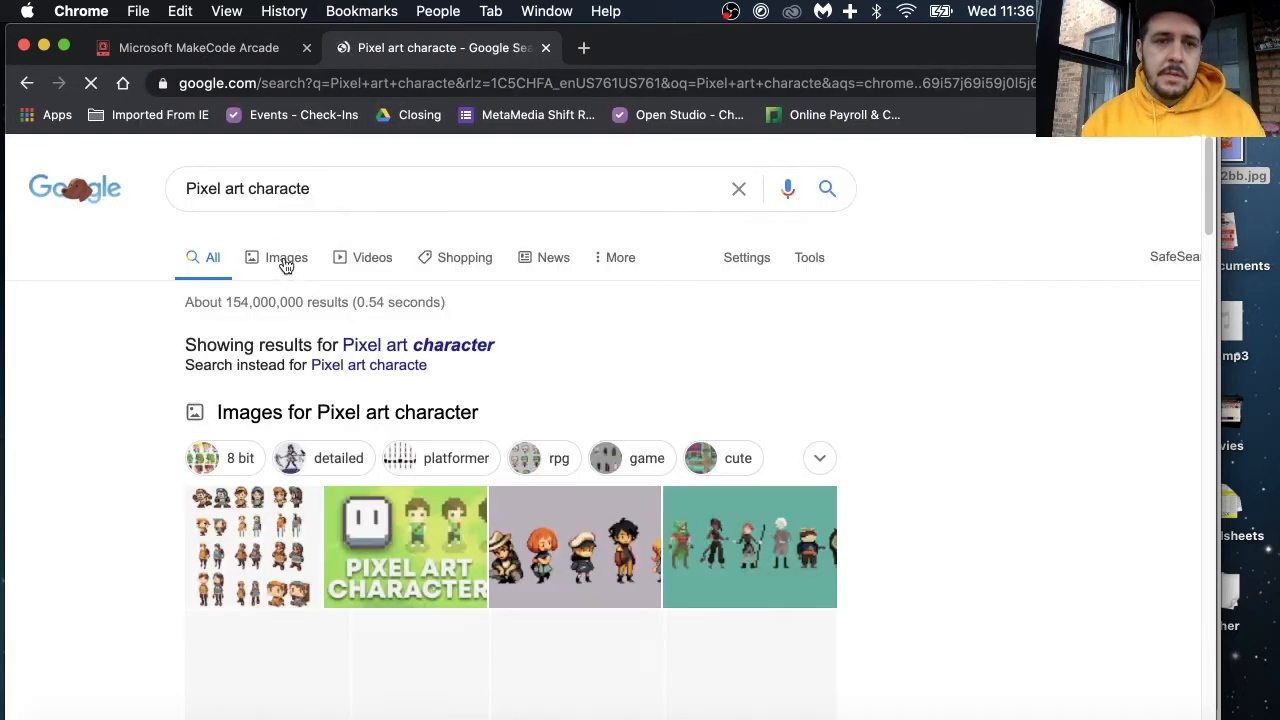
{"action": "left_click", "coordinate": [563, 497]}
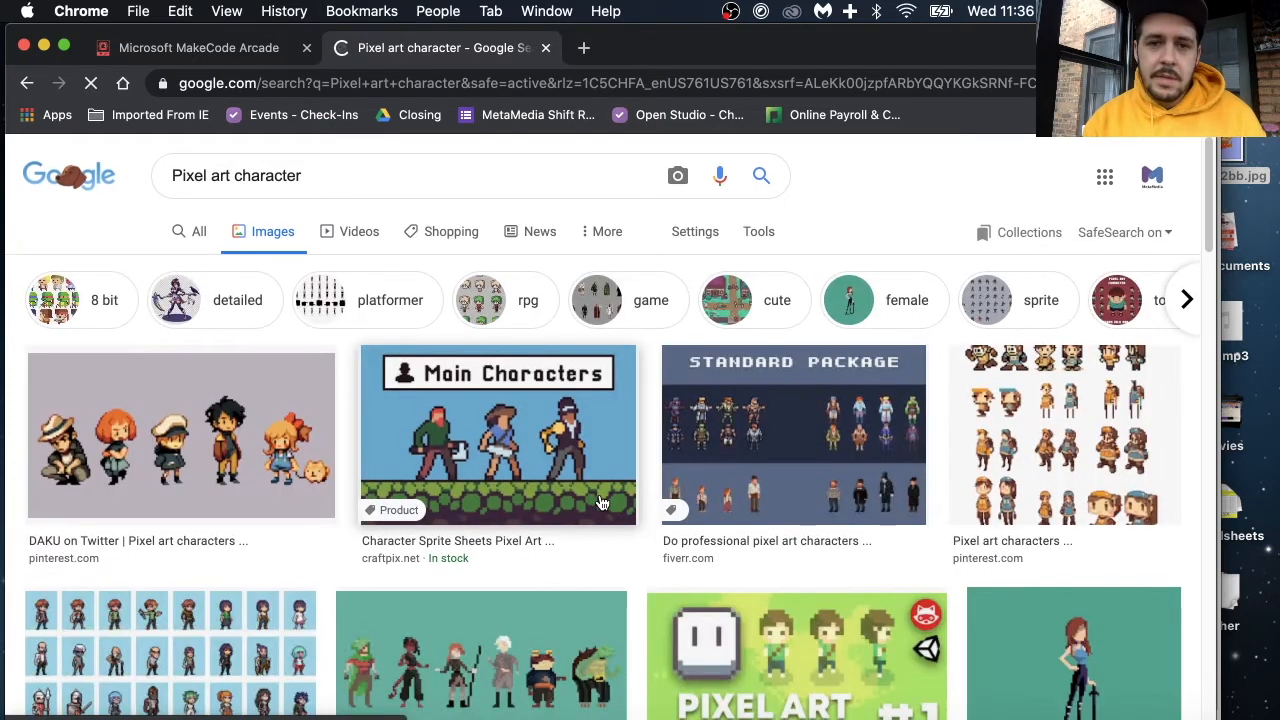
Step: Look through the pixel art character images for design references
{"action": "scroll", "coordinate": [602, 503], "scroll_direction": "down", "scroll_amount": 1}
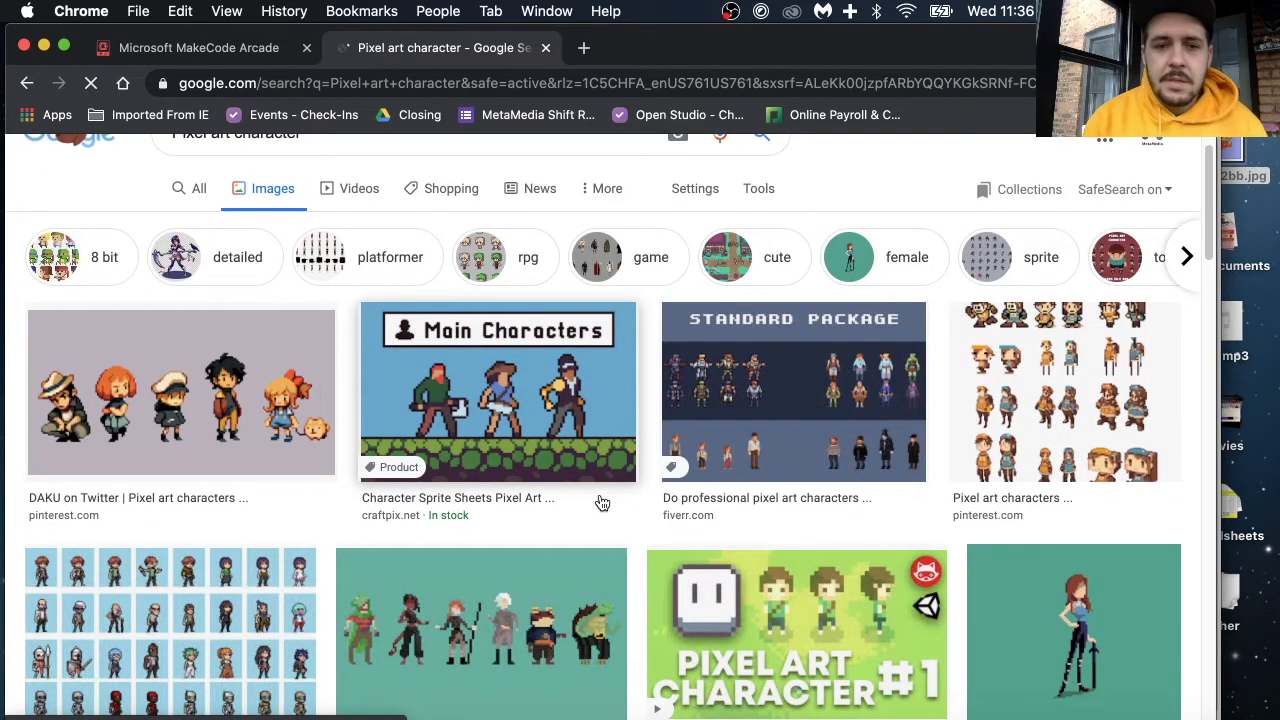
{"action": "scroll", "coordinate": [602, 503], "scroll_direction": "down", "scroll_amount": 3}
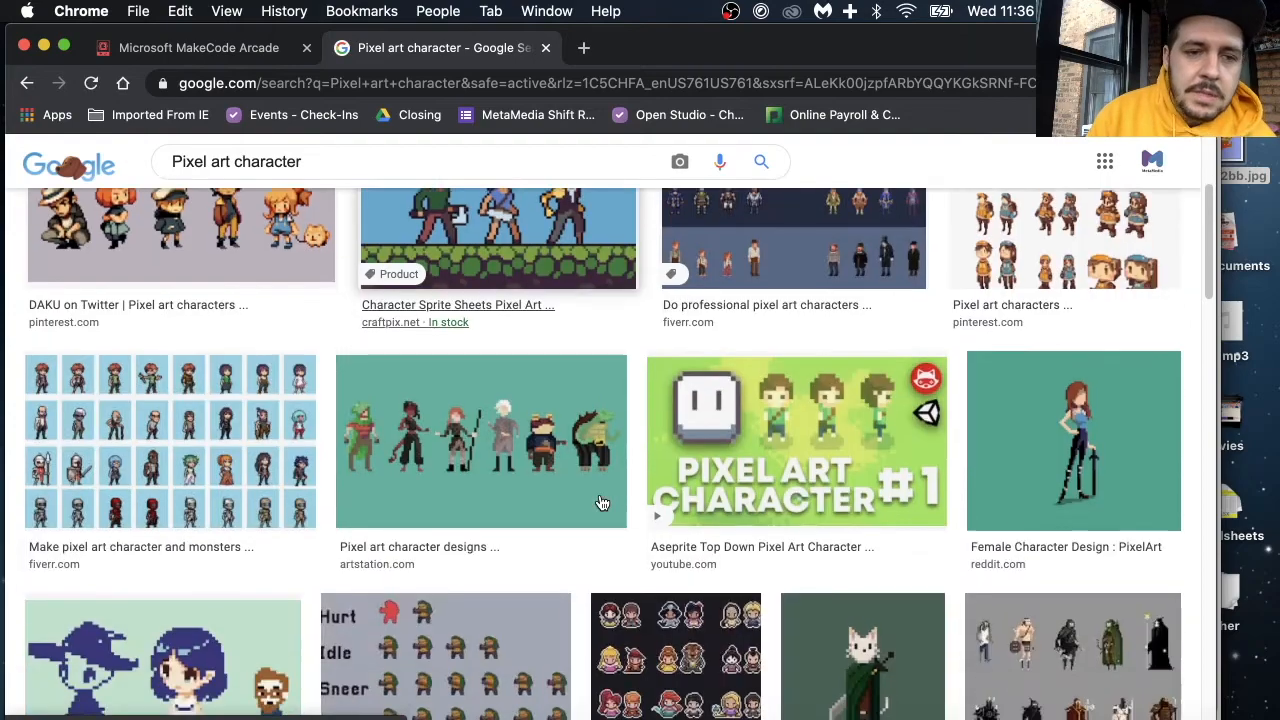
{"action": "scroll", "coordinate": [602, 503], "scroll_direction": "down", "scroll_amount": 4}
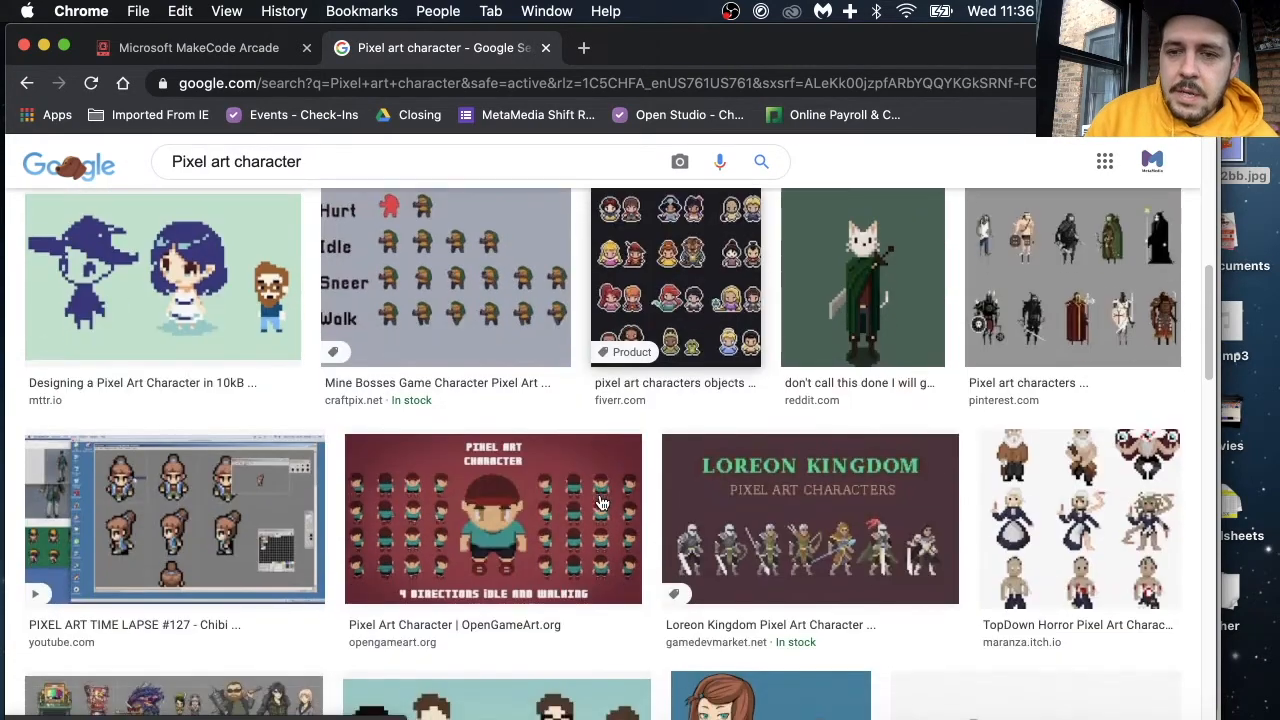
{"action": "scroll", "coordinate": [602, 503], "scroll_direction": "down", "scroll_amount": 5}
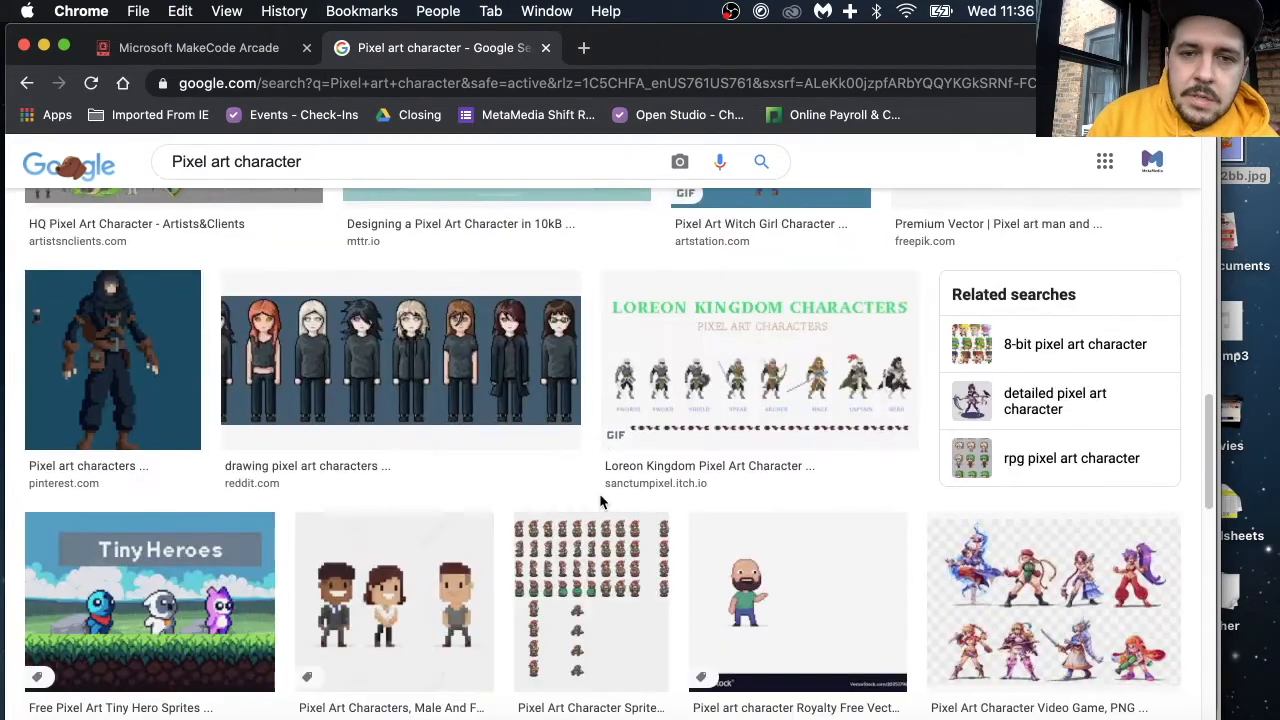
{"action": "scroll", "coordinate": [600, 494], "scroll_direction": "up", "scroll_amount": 12}
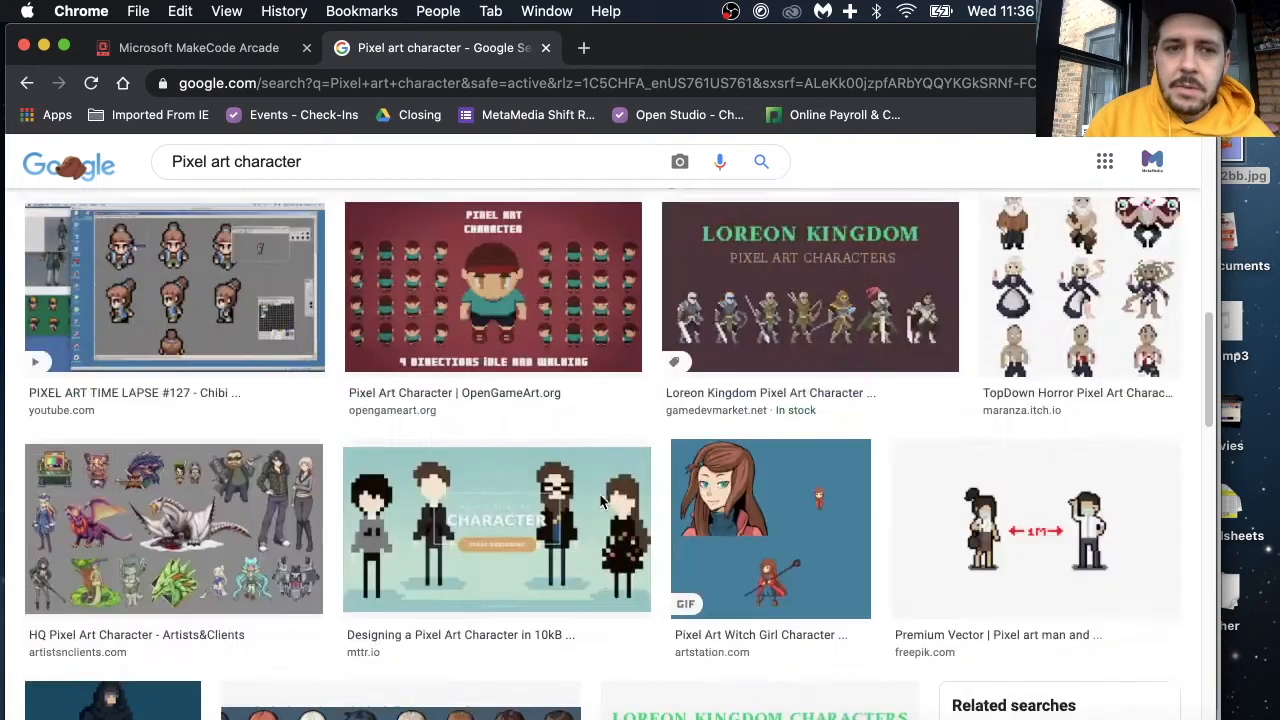
Step: Replace the image search query with "8 bit sprite" and run the search
{"action": "left_click", "coordinate": [318, 172]}
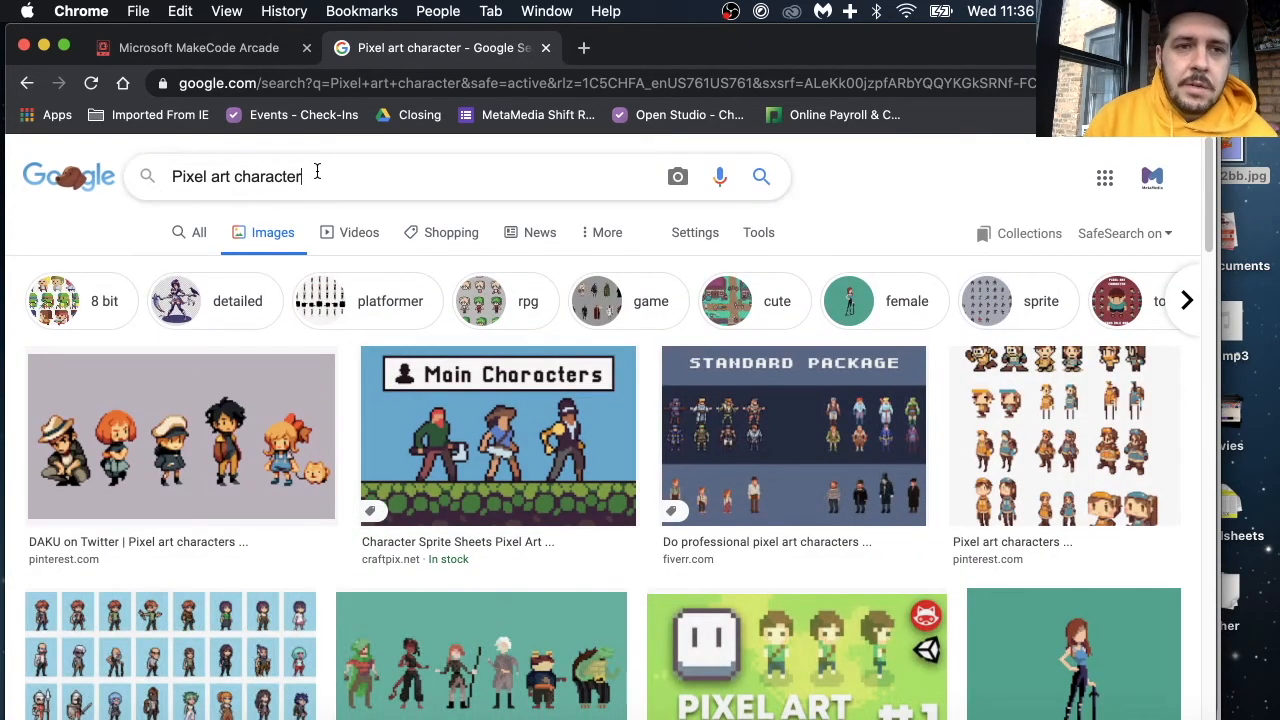
{"action": "key", "text": "super+a"}
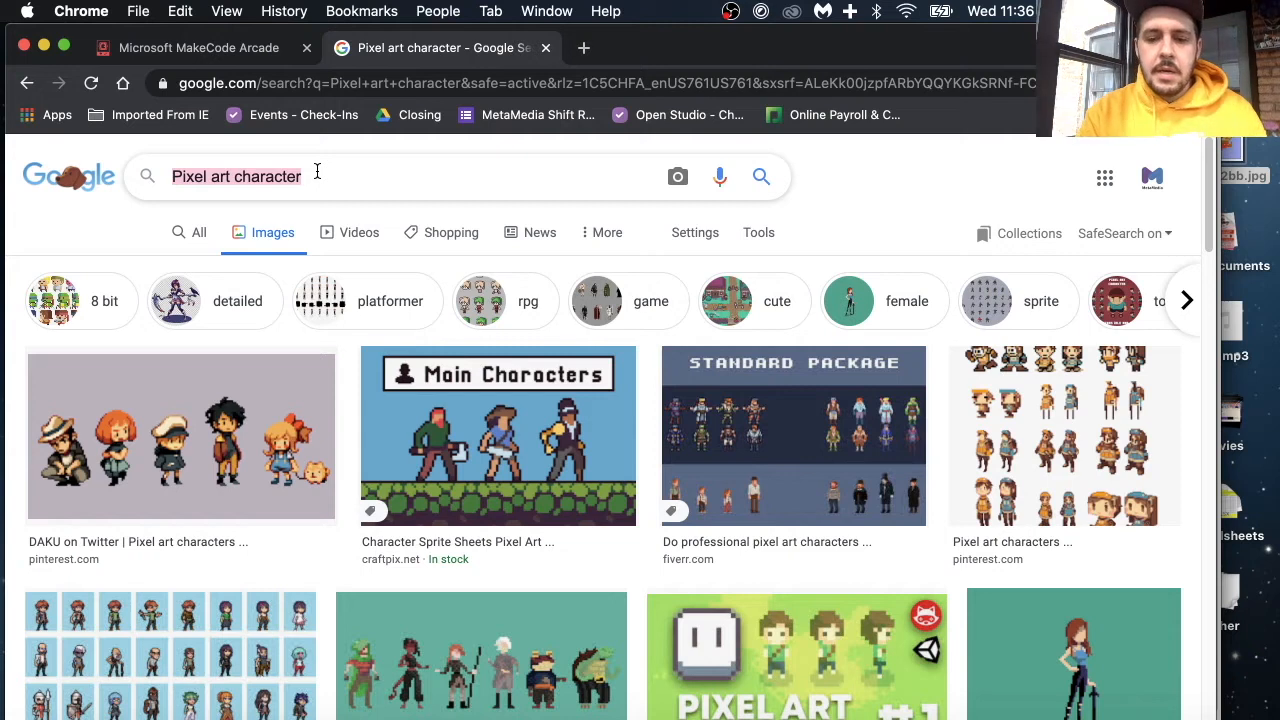
{"action": "type", "text": "8bit"}
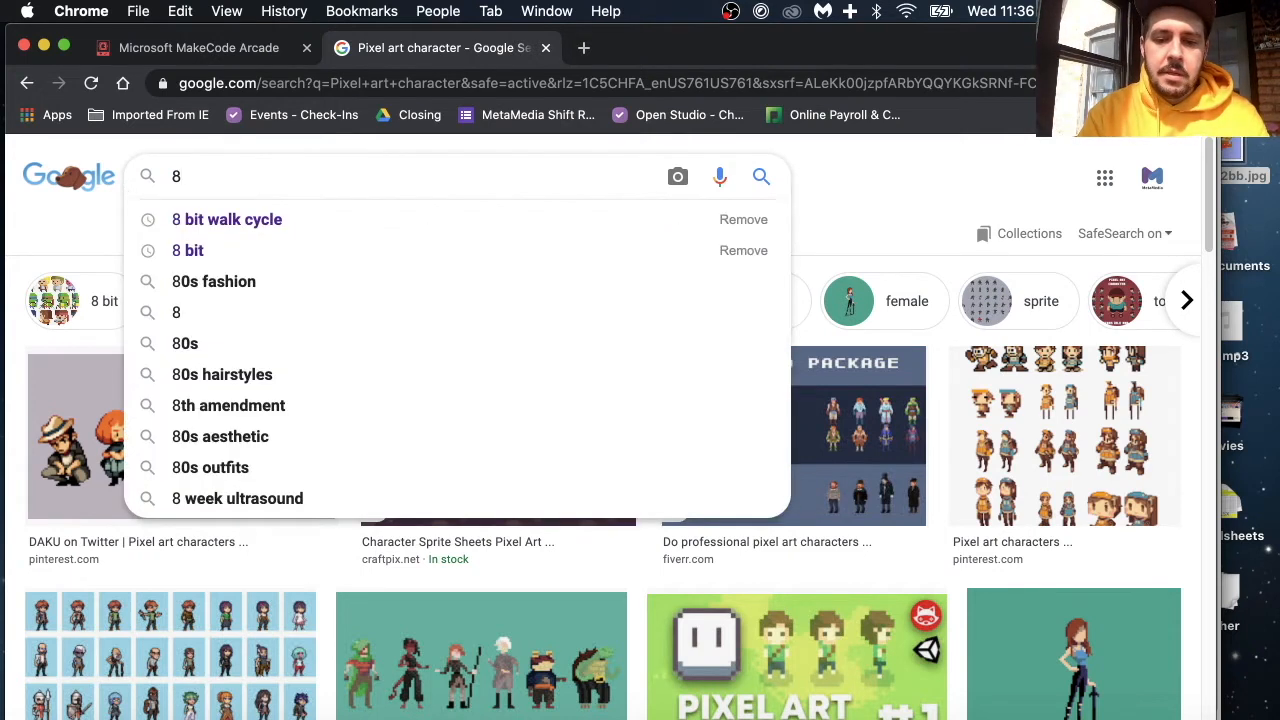
{"action": "key", "text": "BackSpace"}
{"action": "key", "text": "BackSpace"}
{"action": "key", "text": "BackSpace"}
{"action": "key", "text": "BackSpace"}
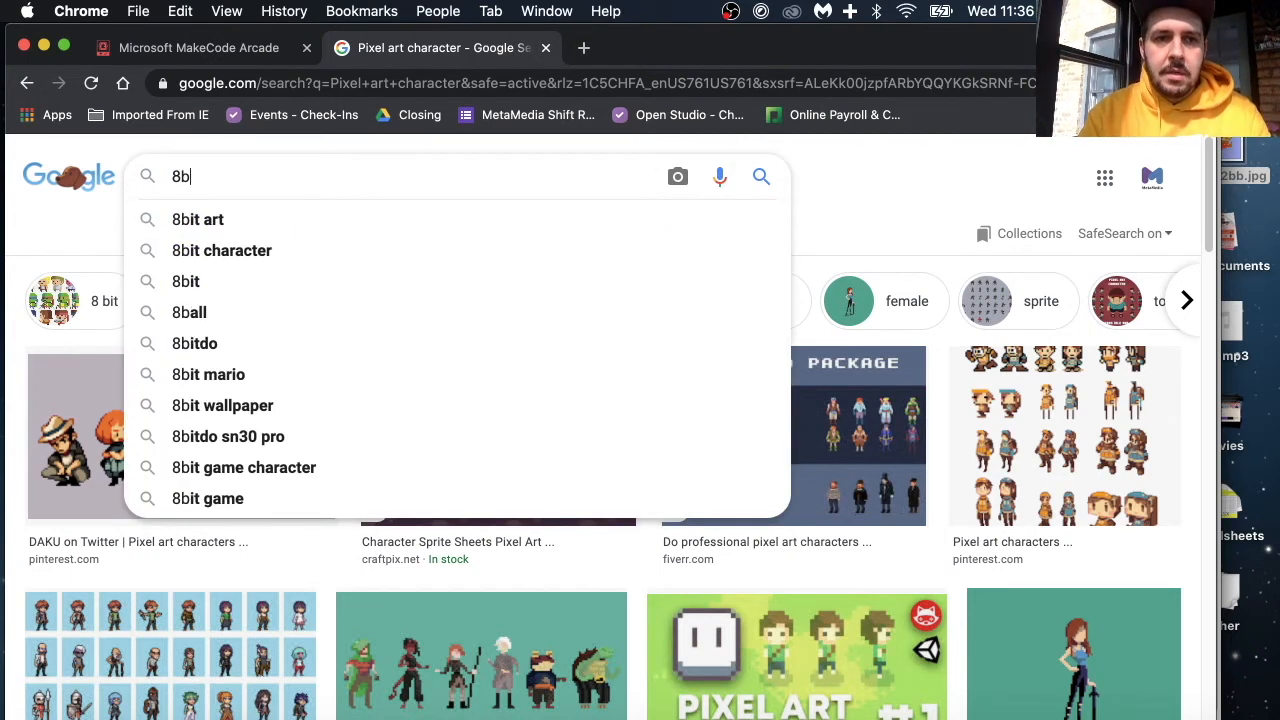
{"action": "type", "text": "bit sp"}
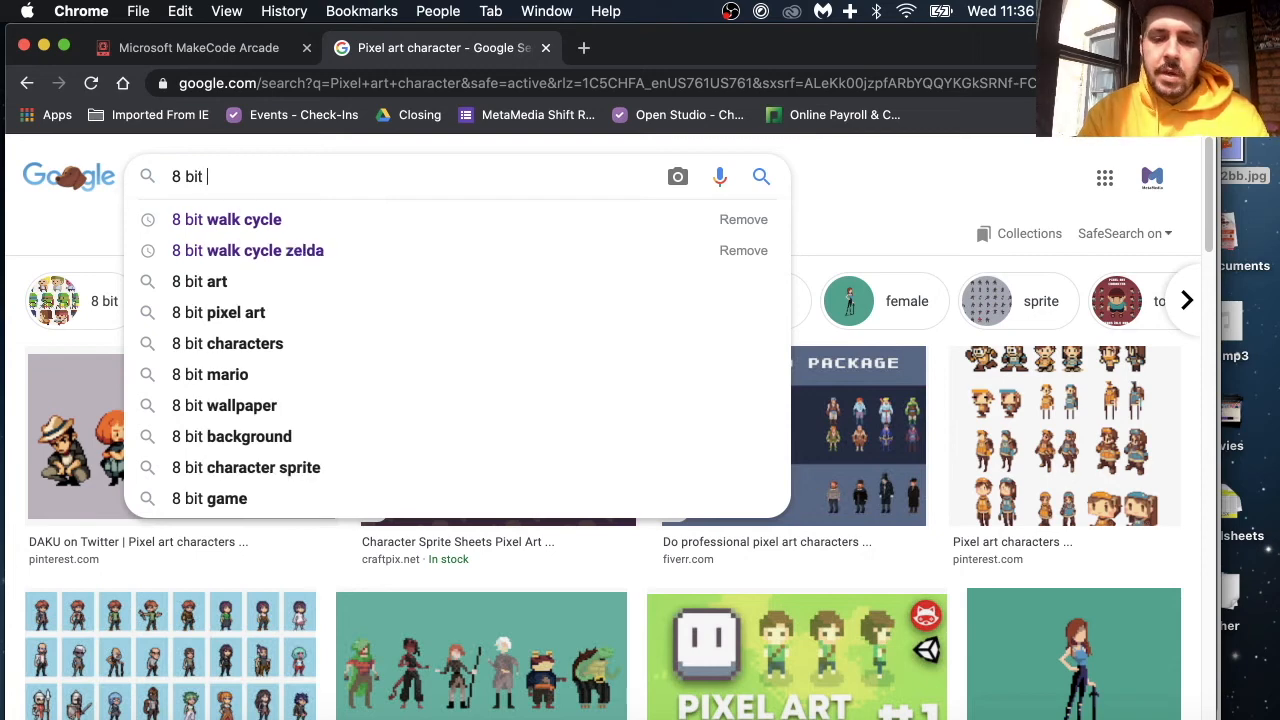
{"action": "type", "text": "rite"}
{"action": "key", "text": "Return"}
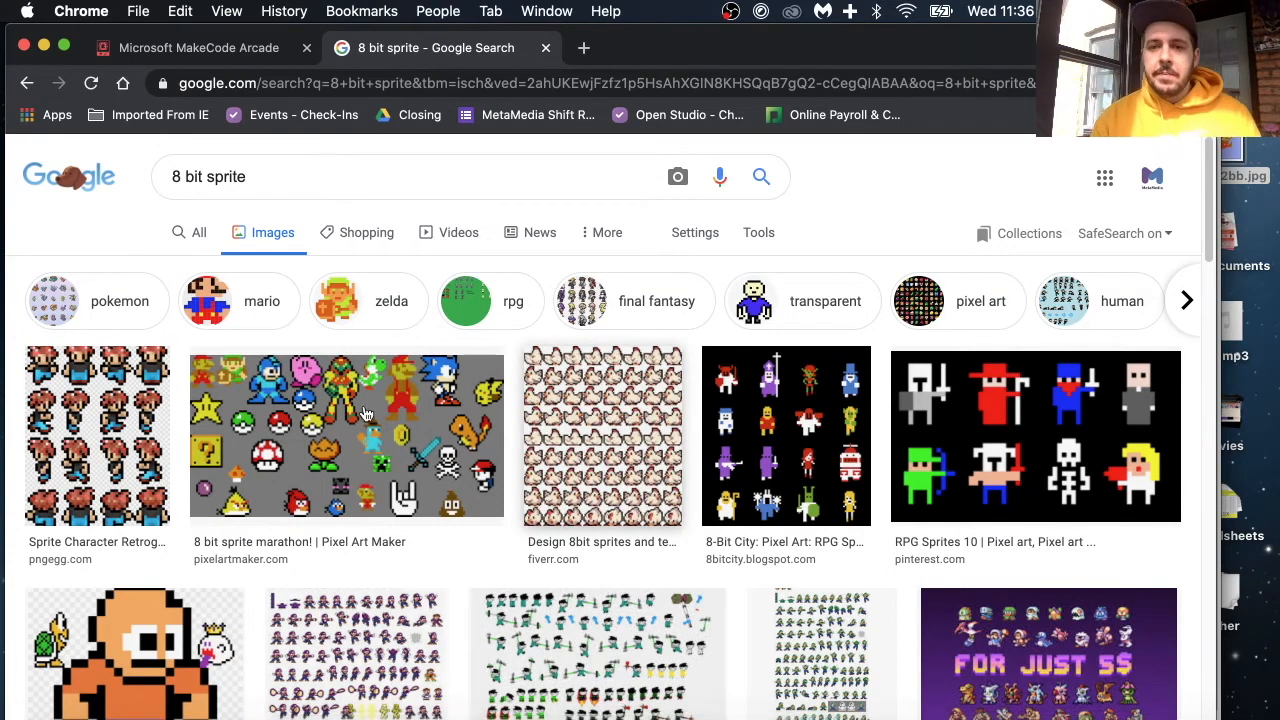
Step: Examine the 8 bit sprite images for character style and proportion ideas
{"action": "scroll", "coordinate": [360, 582], "scroll_direction": "down", "scroll_amount": 2}
{"action": "scroll", "coordinate": [360, 582], "scroll_direction": "down", "scroll_amount": 8}
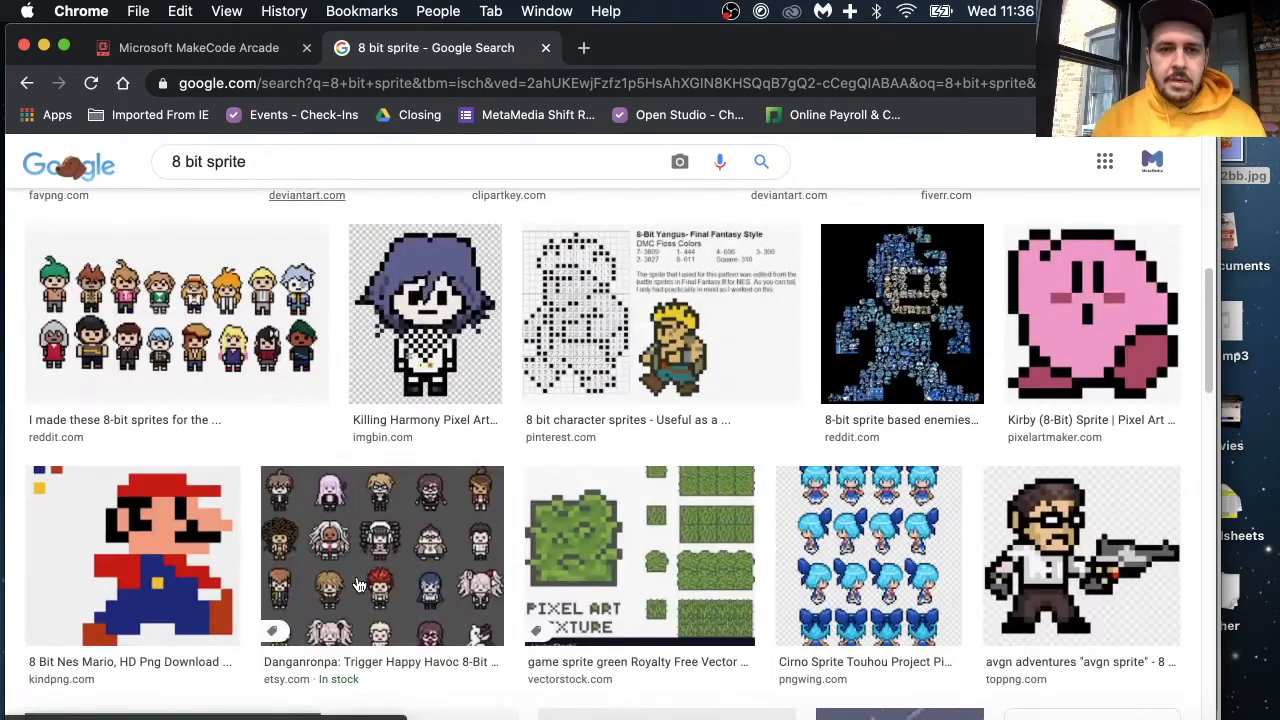
{"action": "scroll", "coordinate": [358, 585], "scroll_direction": "down", "scroll_amount": 7}
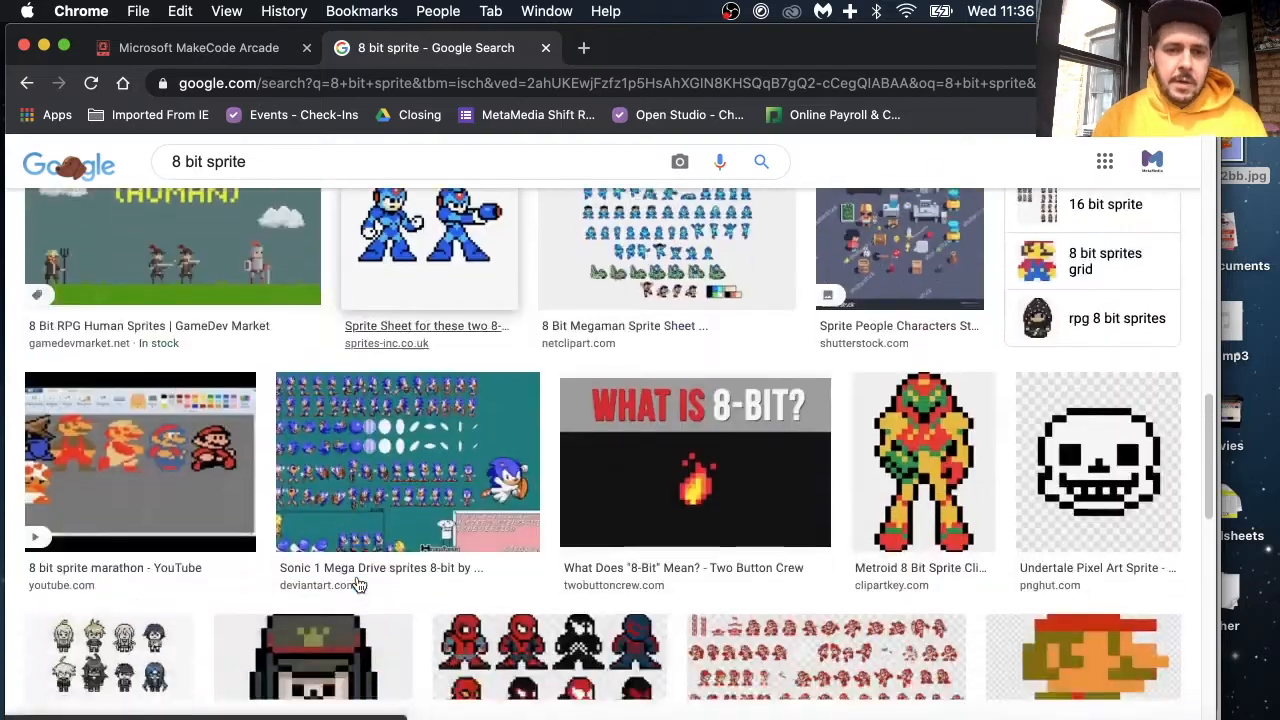
{"action": "scroll", "coordinate": [358, 585], "scroll_direction": "down", "scroll_amount": 6}
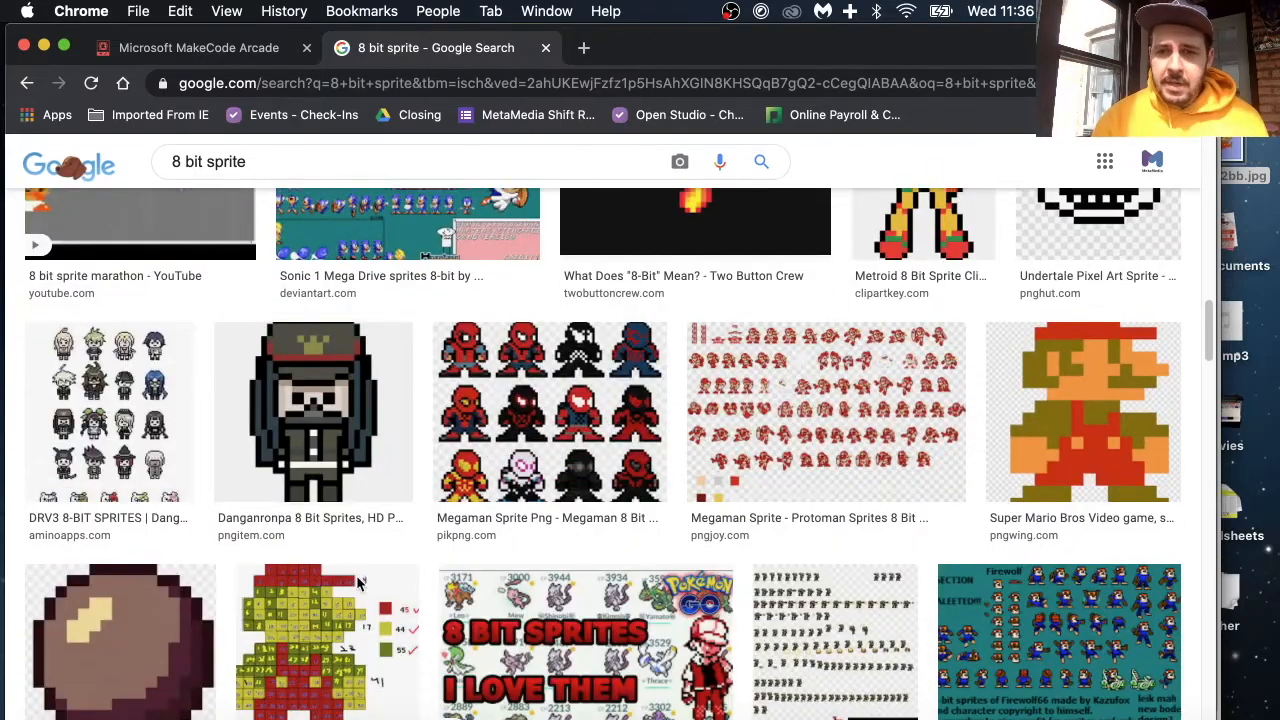
{"action": "scroll", "coordinate": [358, 585], "scroll_direction": "down", "scroll_amount": 4}
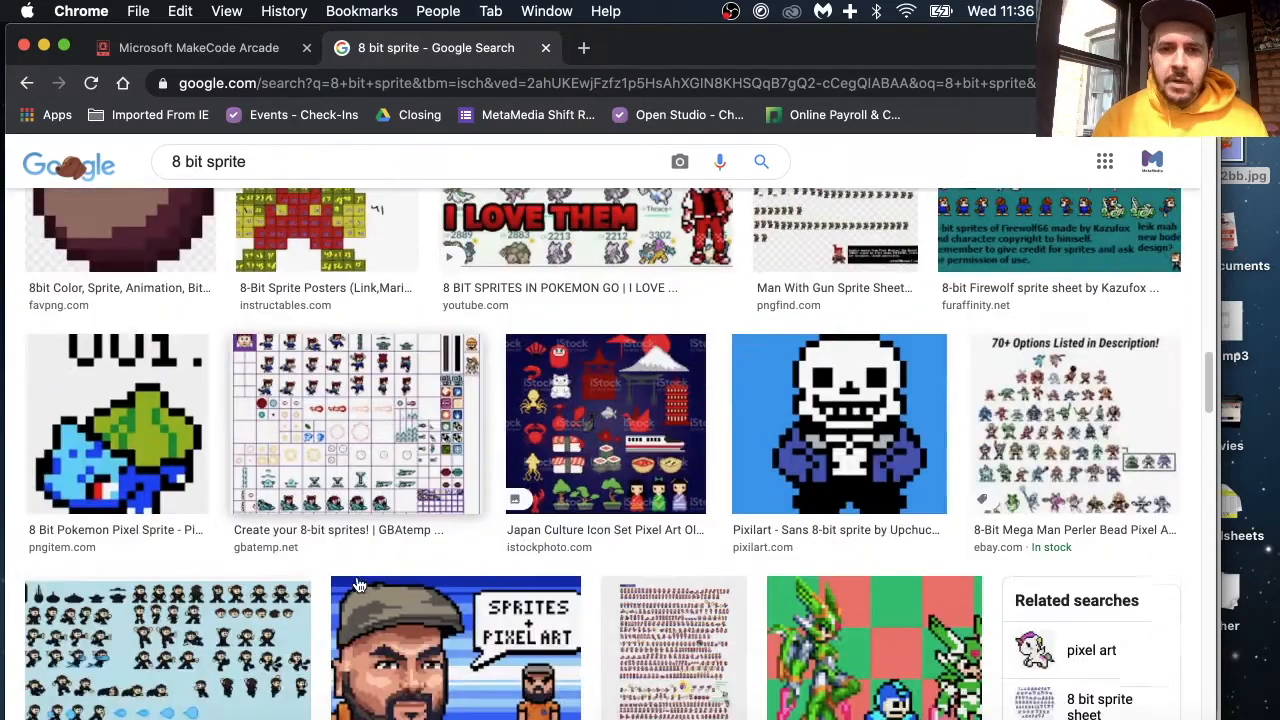
{"action": "scroll", "coordinate": [358, 585], "scroll_direction": "up", "scroll_amount": 1}
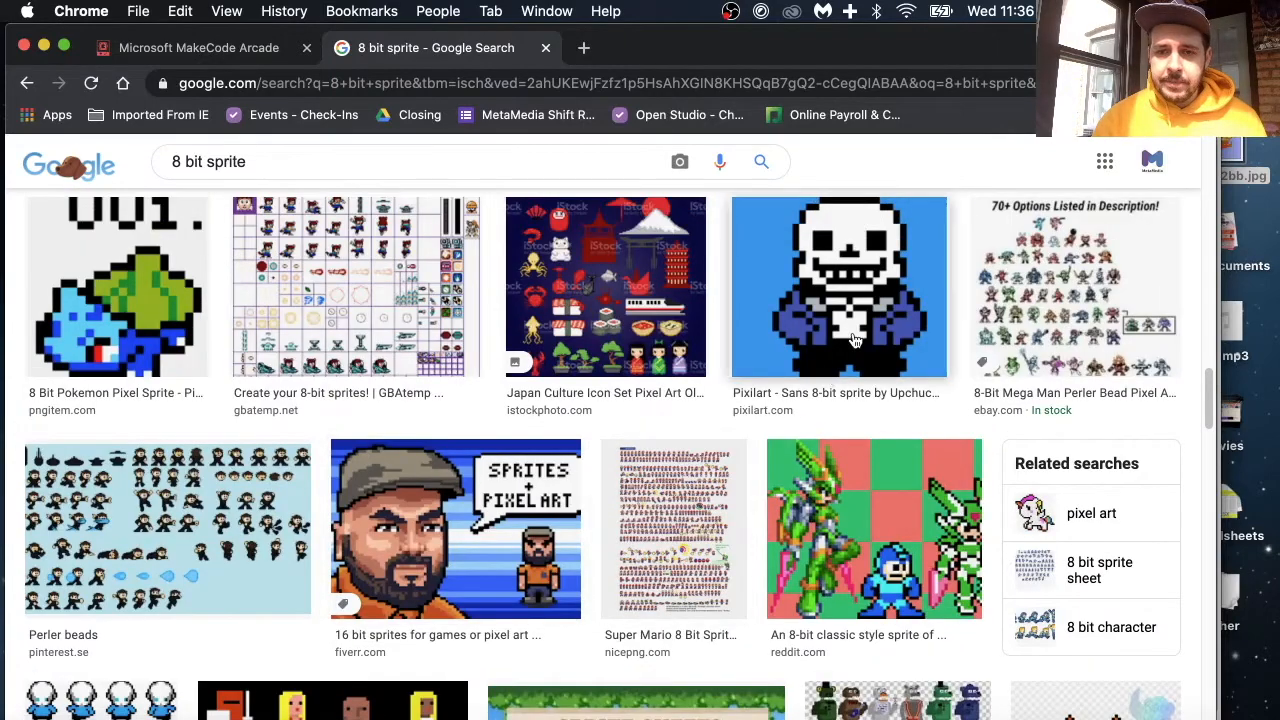
{"action": "scroll", "coordinate": [870, 305], "scroll_direction": "up", "scroll_amount": 1}
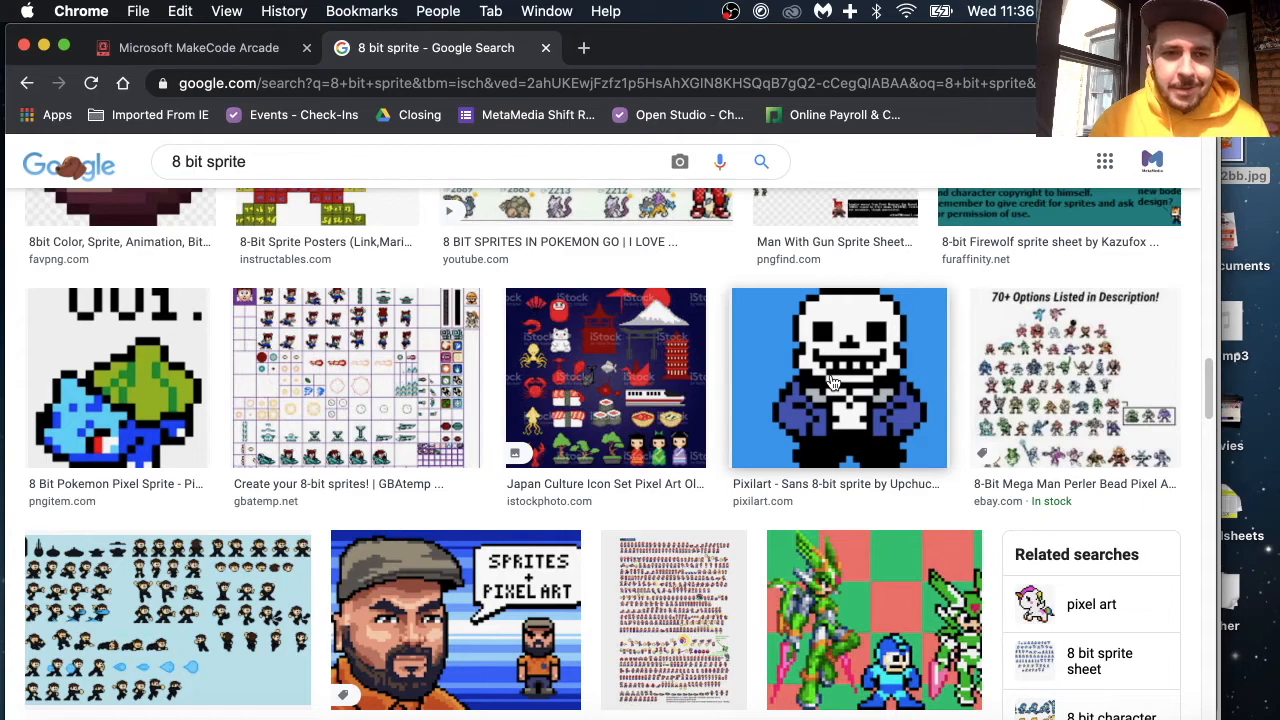
{"action": "scroll", "coordinate": [268, 488], "scroll_direction": "down", "scroll_amount": 10}
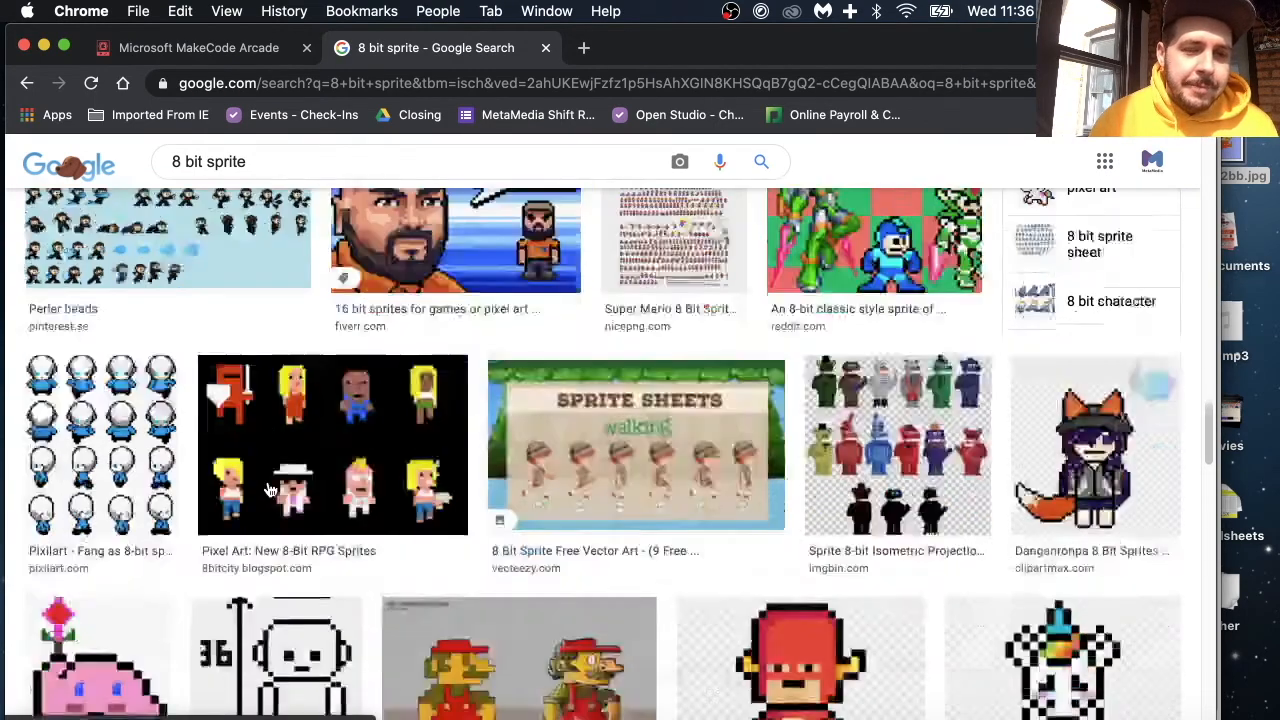
{"action": "scroll", "coordinate": [268, 488], "scroll_direction": "up", "scroll_amount": 15}
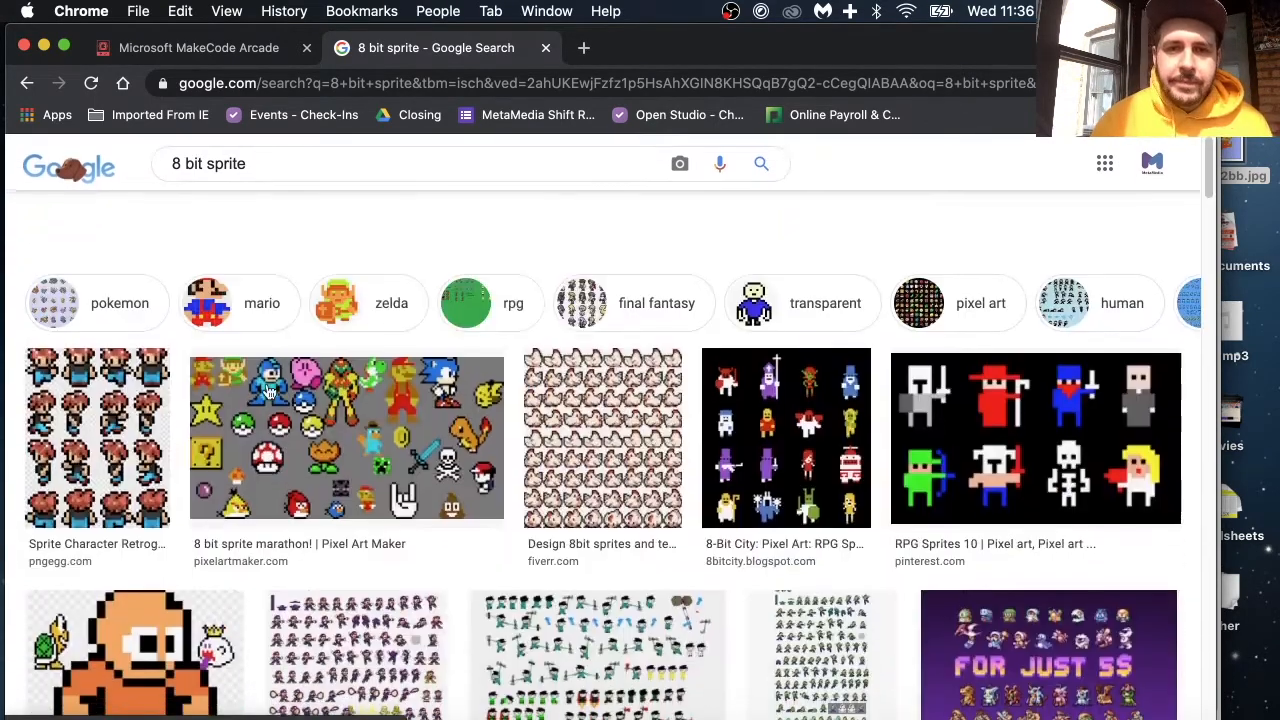
Step: Search Google Images for "wolf man" and look over the reference pictures
{"action": "triple_click", "coordinate": [290, 178]}
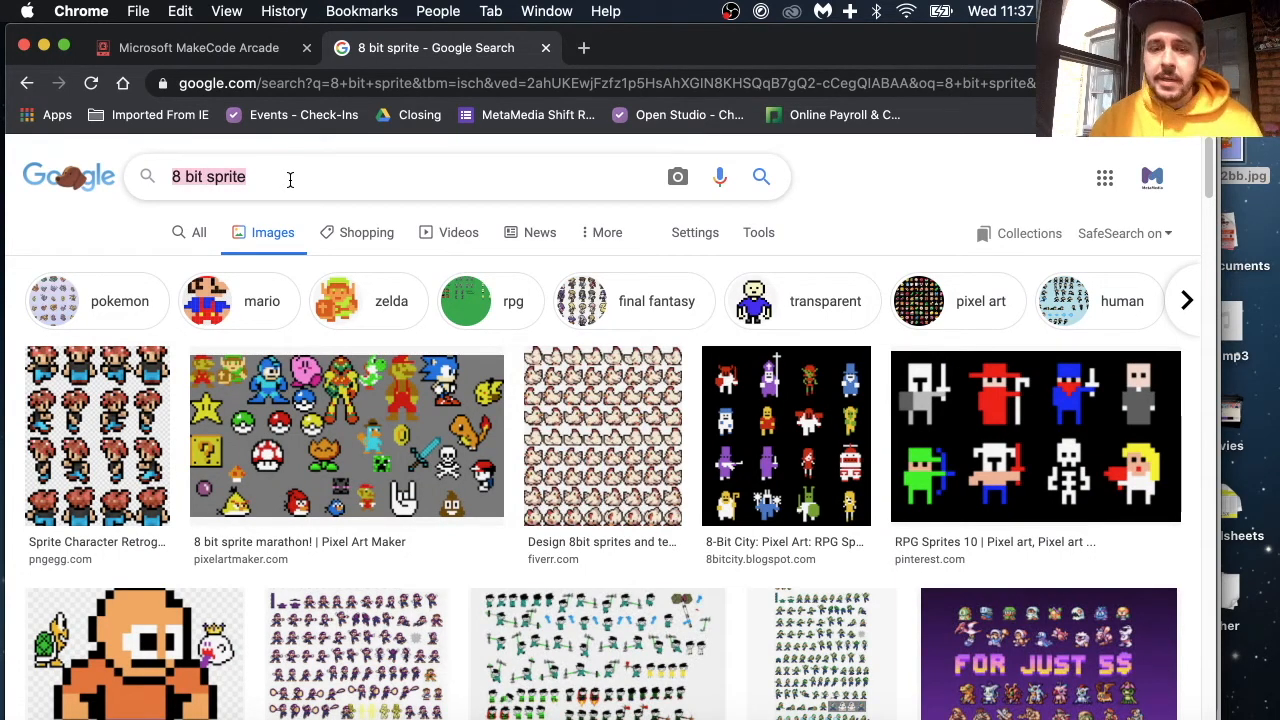
{"action": "type", "text": "wolf man"}
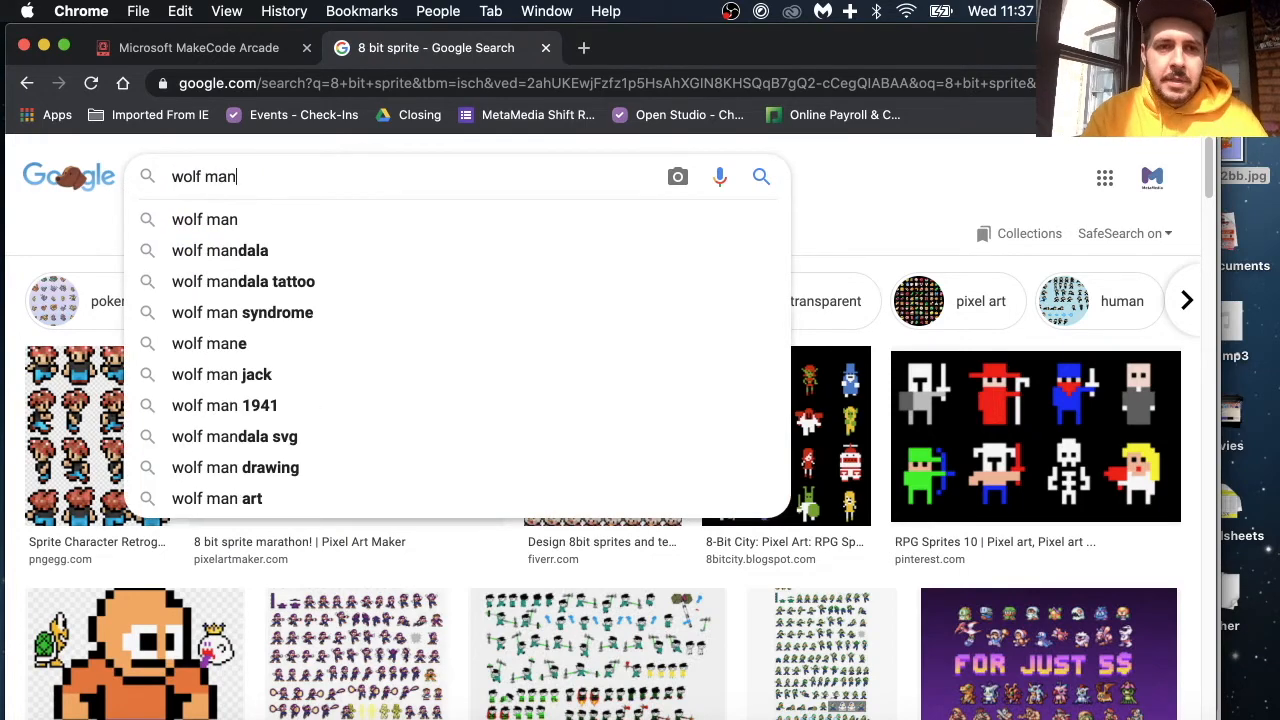
{"action": "key", "text": "Return"}
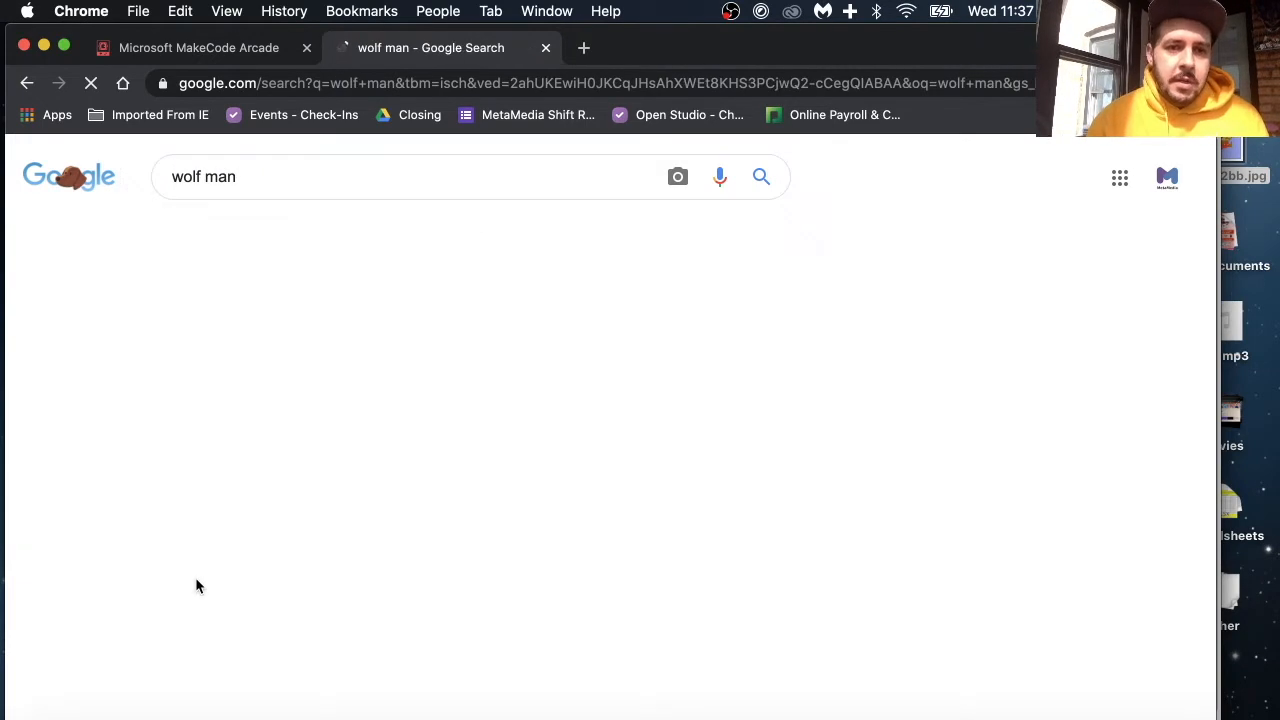
{"action": "scroll", "coordinate": [196, 582], "scroll_direction": "down", "scroll_amount": 3}
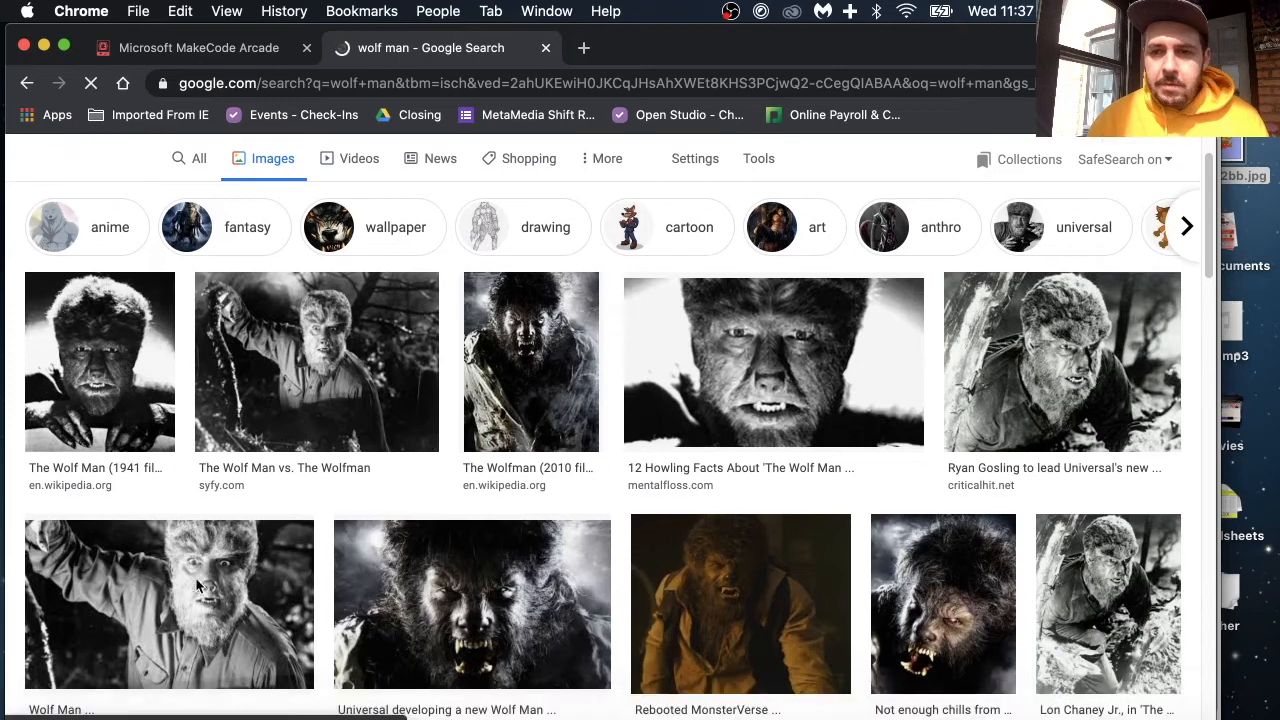
Step: Look over more of the wolf man reference pictures and return to the MakeCode Arcade project
{"action": "scroll", "coordinate": [197, 586], "scroll_direction": "down", "scroll_amount": 10}
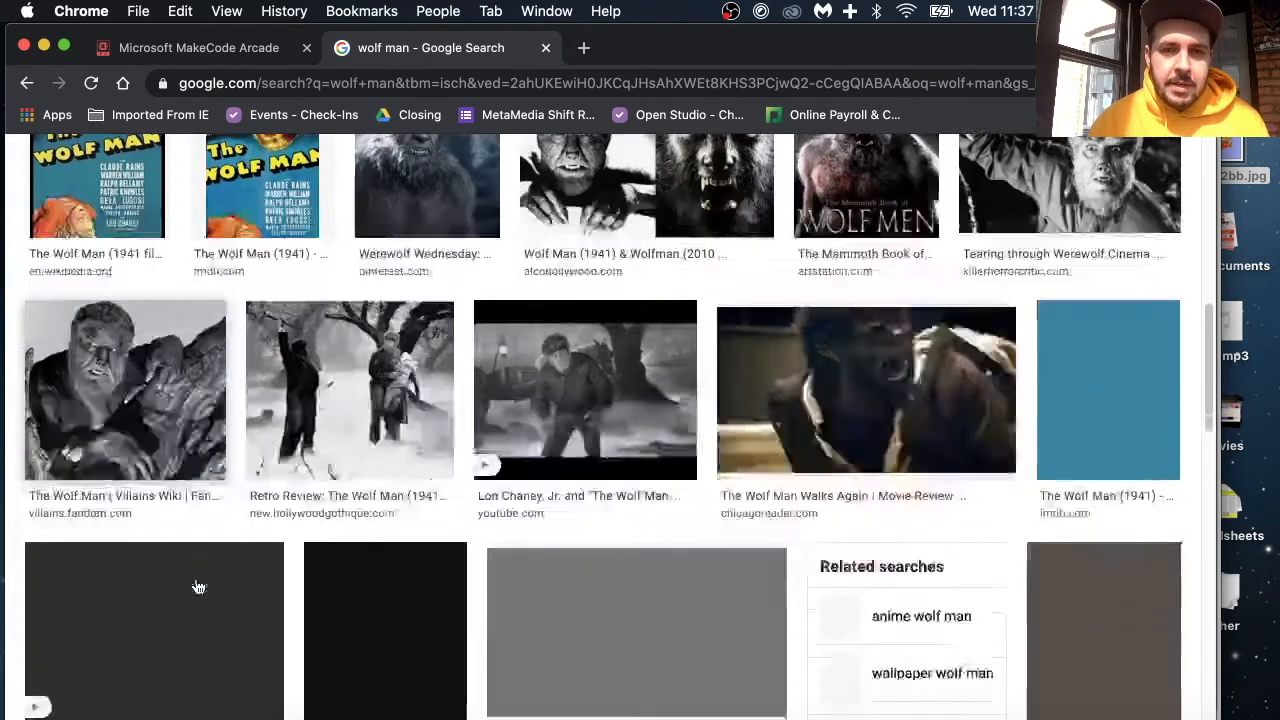
{"action": "scroll", "coordinate": [196, 584], "scroll_direction": "up", "scroll_amount": 15}
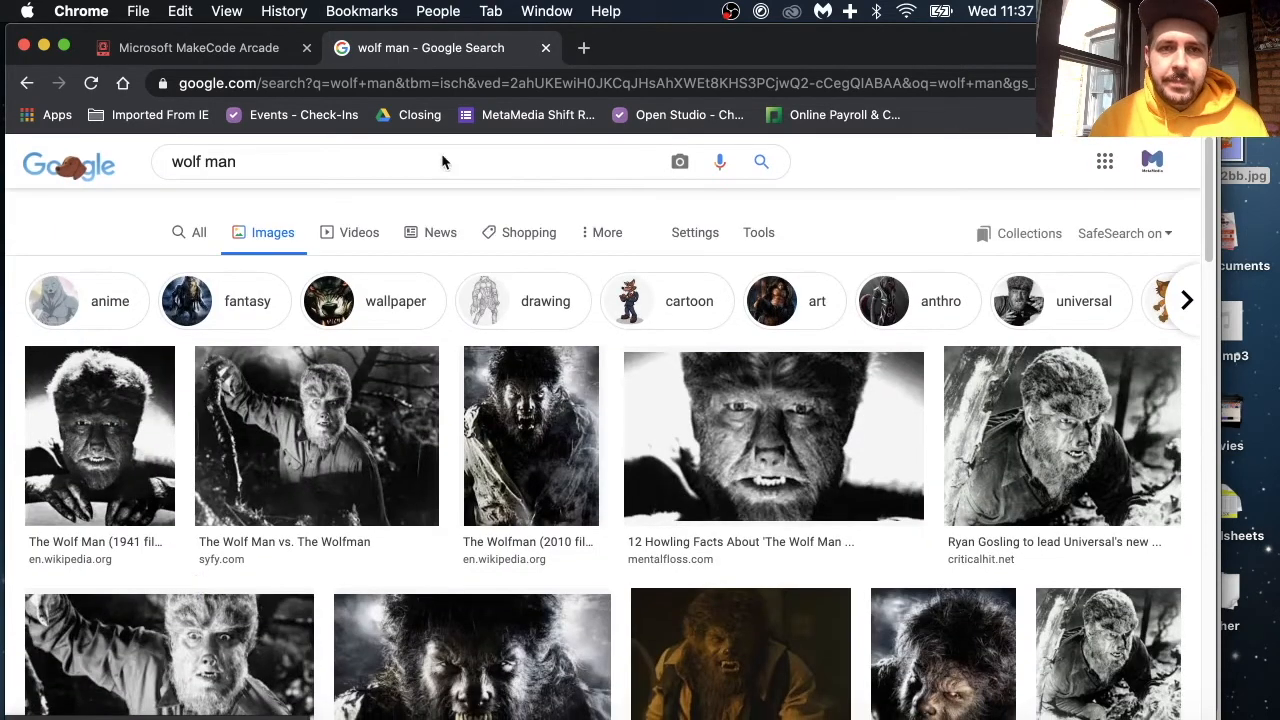
{"action": "left_click", "coordinate": [197, 46]}
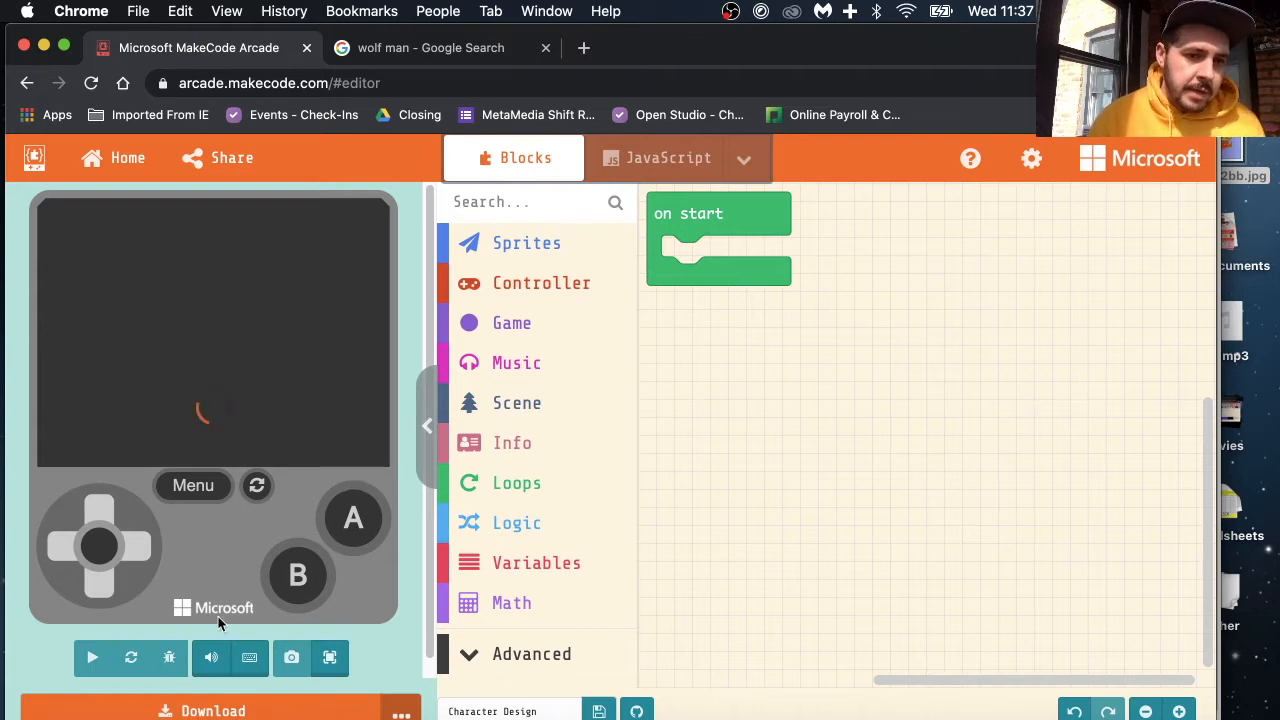
Step: Add a set mySprite to sprite block of kind Player inside the on start block
{"action": "left_click", "coordinate": [504, 258]}
{"action": "left_click", "coordinate": [665, 339]}
{"action": "left_click_drag", "start_coordinate": [741, 381], "coordinate": [839, 410]}
{"action": "left_click_drag", "start_coordinate": [786, 360], "coordinate": [685, 266]}
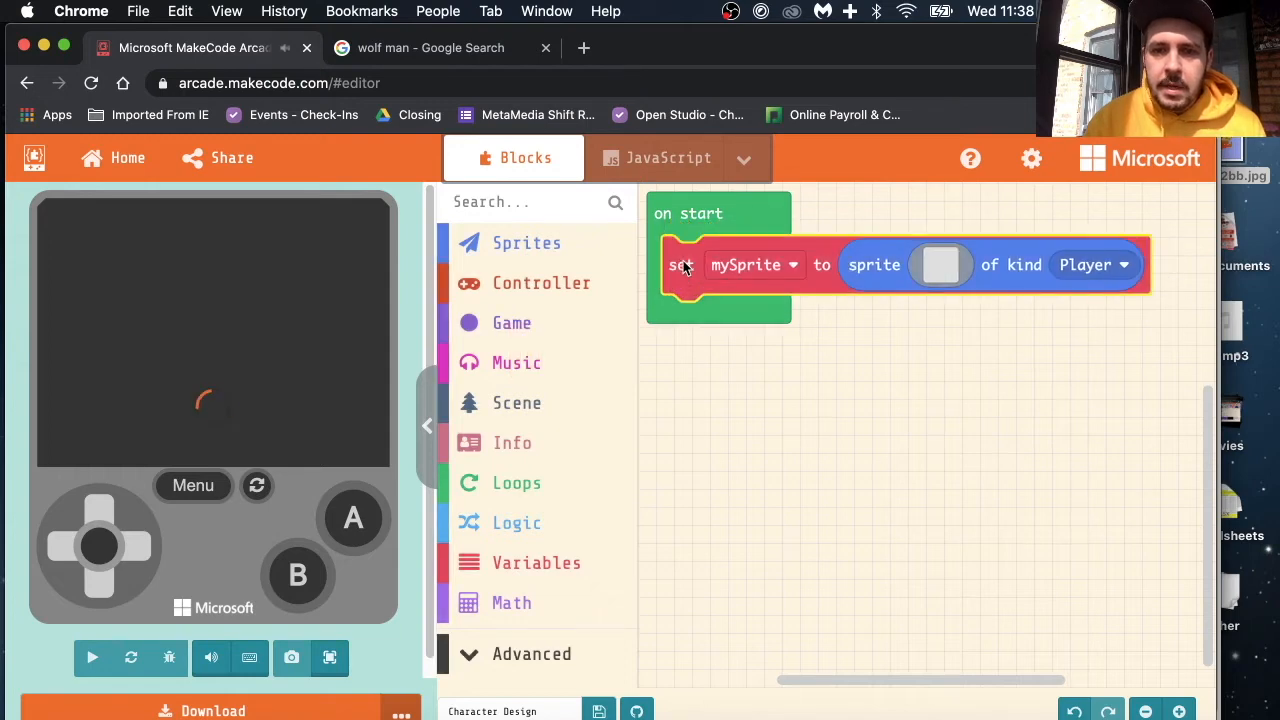
Step: Rename the mySprite variable to "Tommy"
{"action": "left_click", "coordinate": [768, 268]}
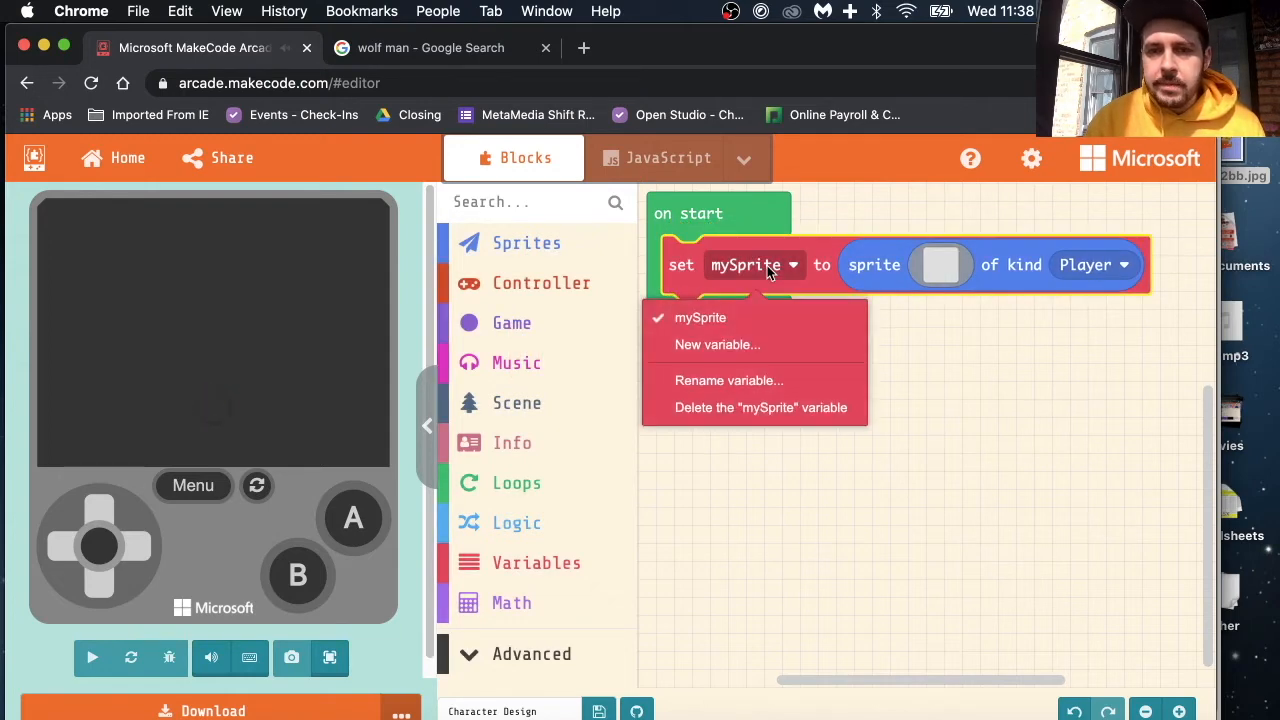
{"action": "left_click", "coordinate": [731, 388]}
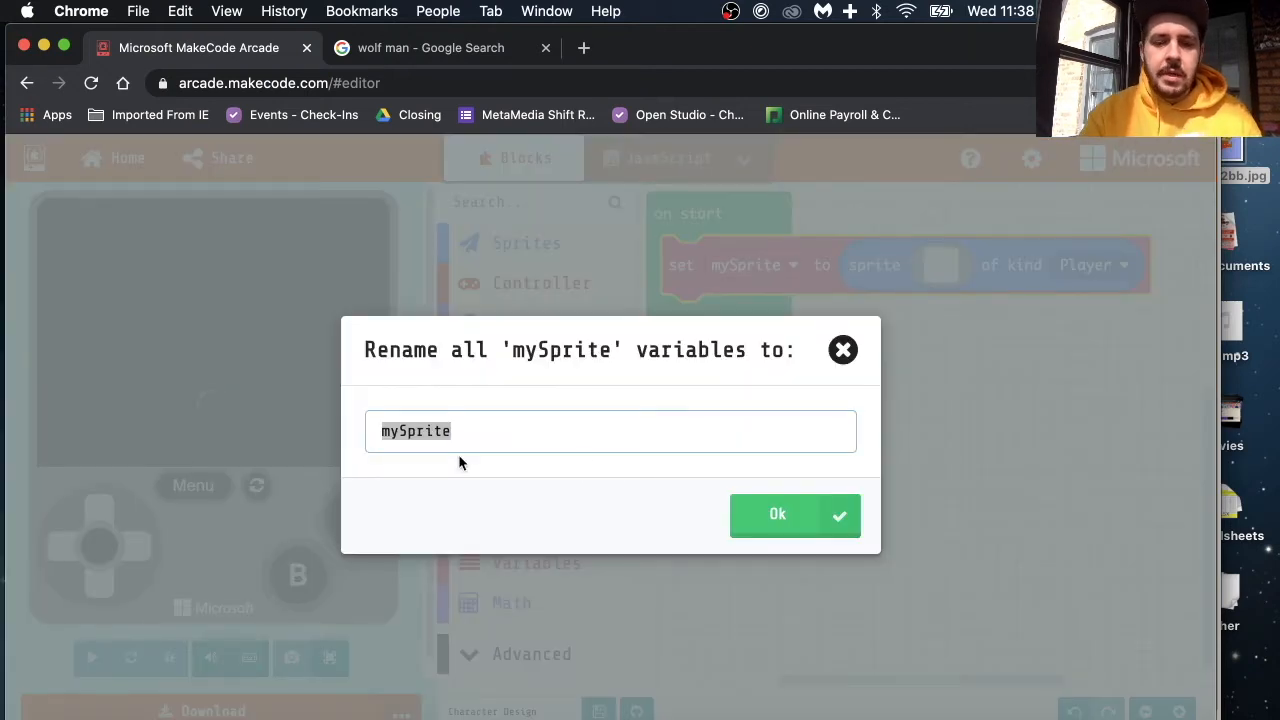
{"action": "type", "text": "charct"}
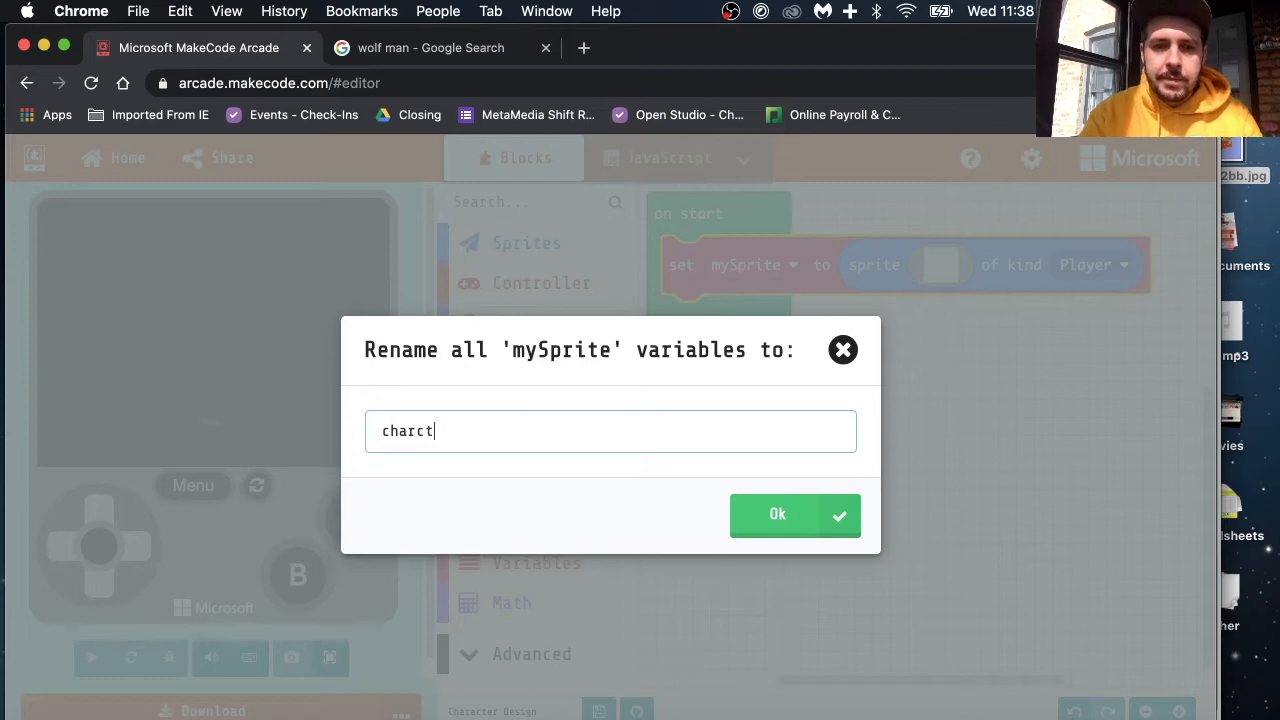
{"action": "key", "text": "BackSpace"}
{"action": "key", "text": "BackSpace"}
{"action": "key", "text": "BackSpace"}
{"action": "key", "text": "BackSpace"}
{"action": "key", "text": "BackSpace"}
{"action": "key", "text": "BackSpace"}
{"action": "key", "text": "BackSpace"}
{"action": "key", "text": "BackSpace"}
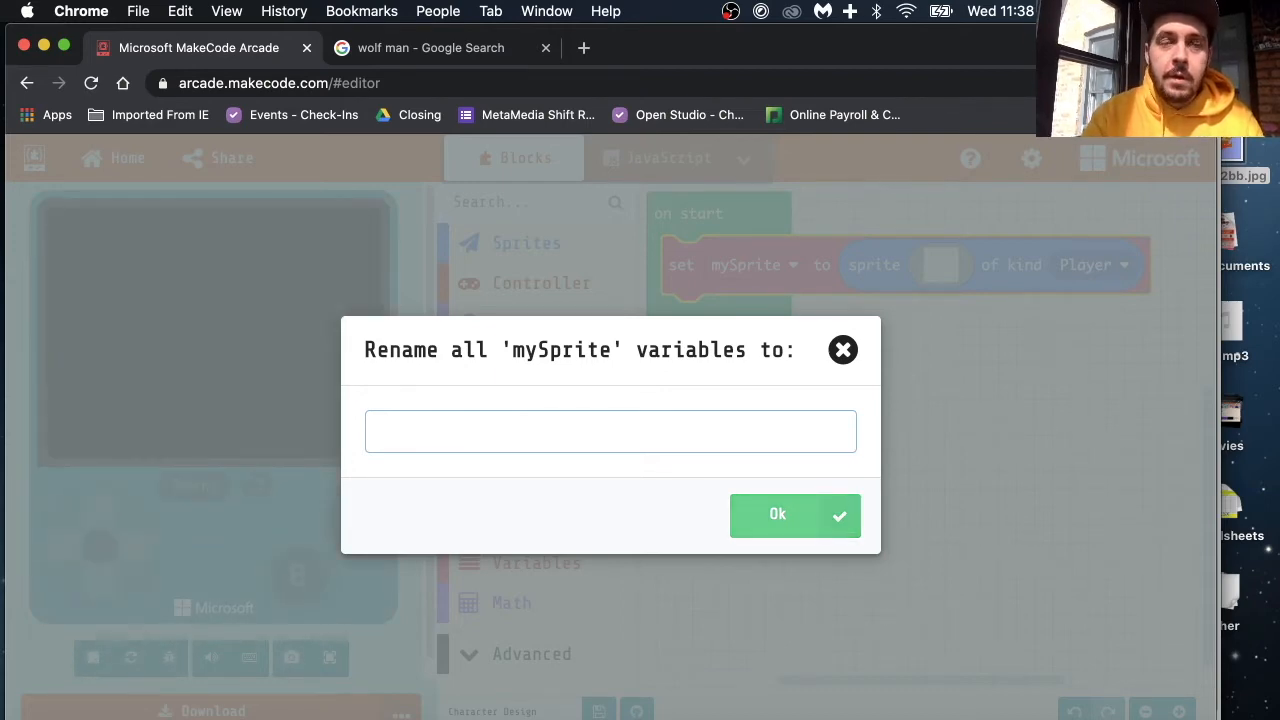
{"action": "type", "text": "T"}
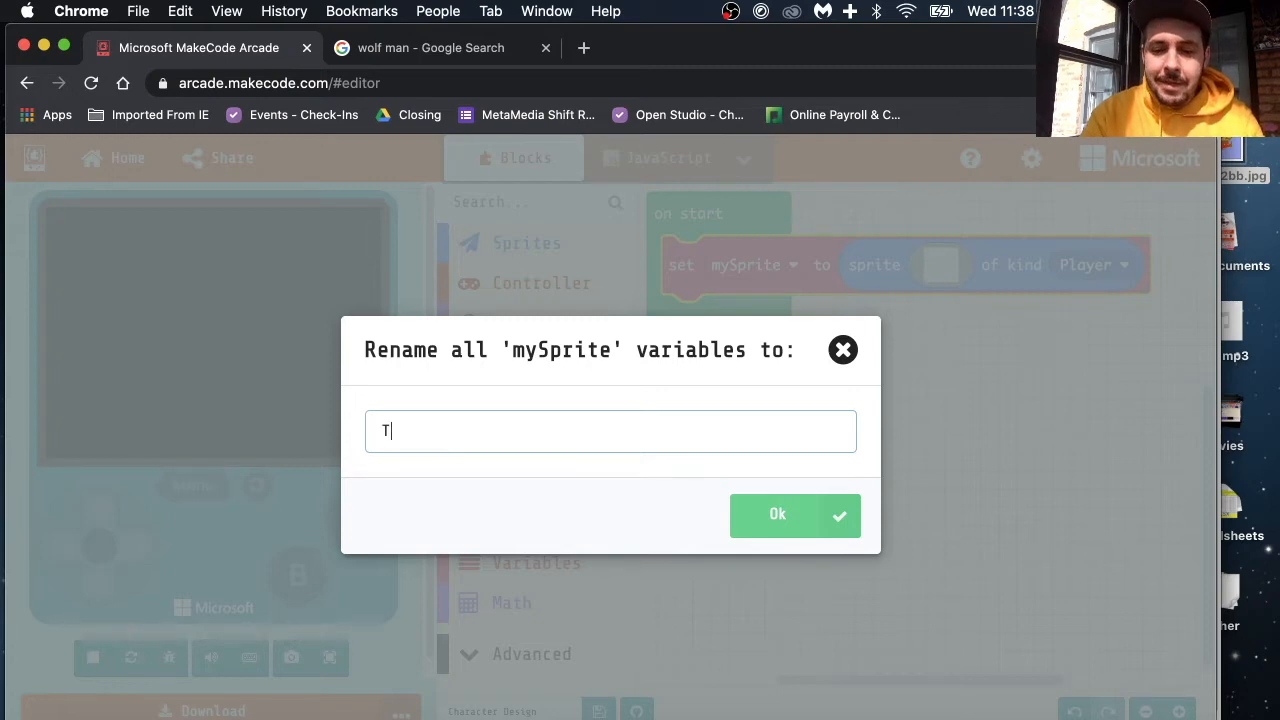
{"action": "type", "text": "ommy"}
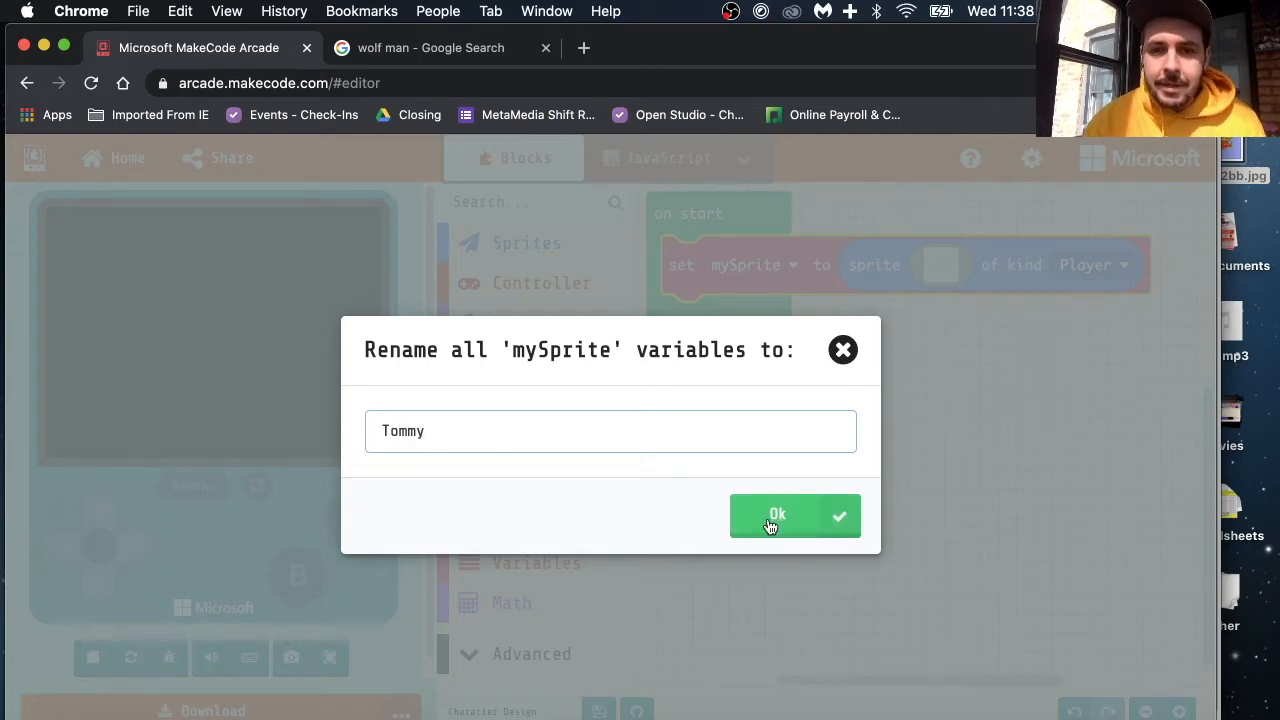
{"action": "left_click", "coordinate": [768, 519]}
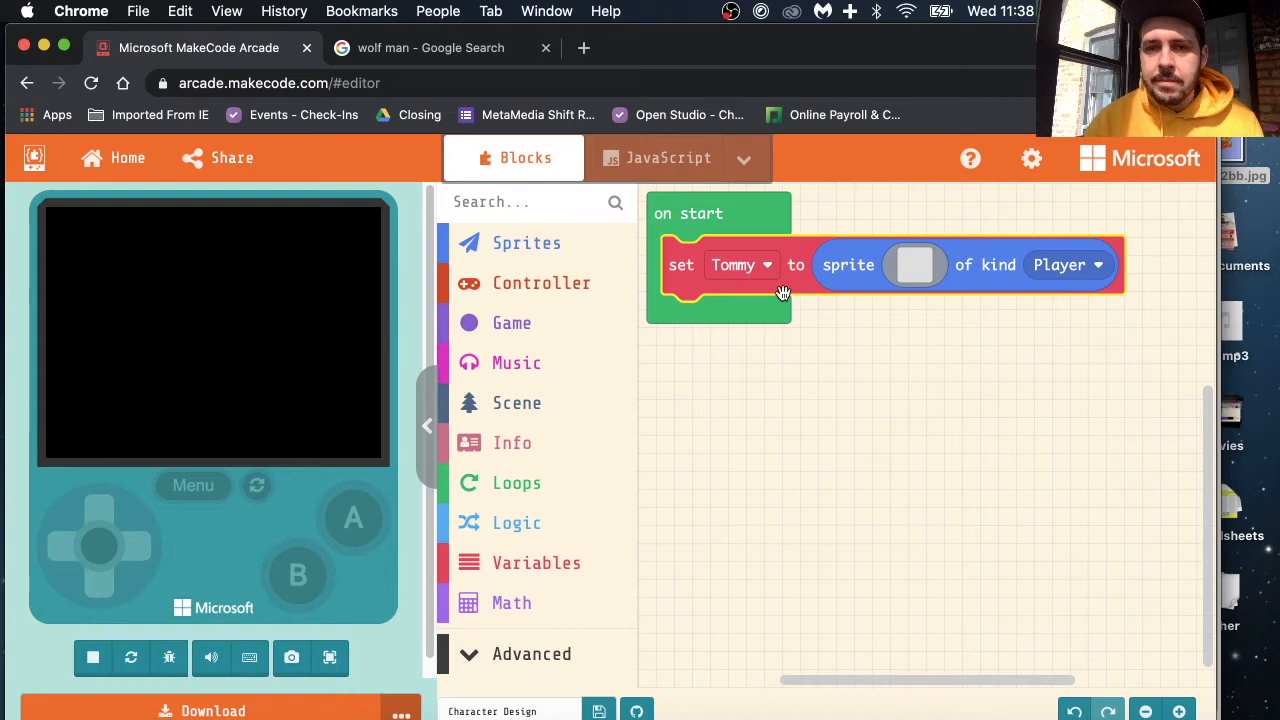
Step: Open the sprite's image for editing and draw freehand pink test strokes in the middle of the canvas
{"action": "left_click", "coordinate": [916, 266]}
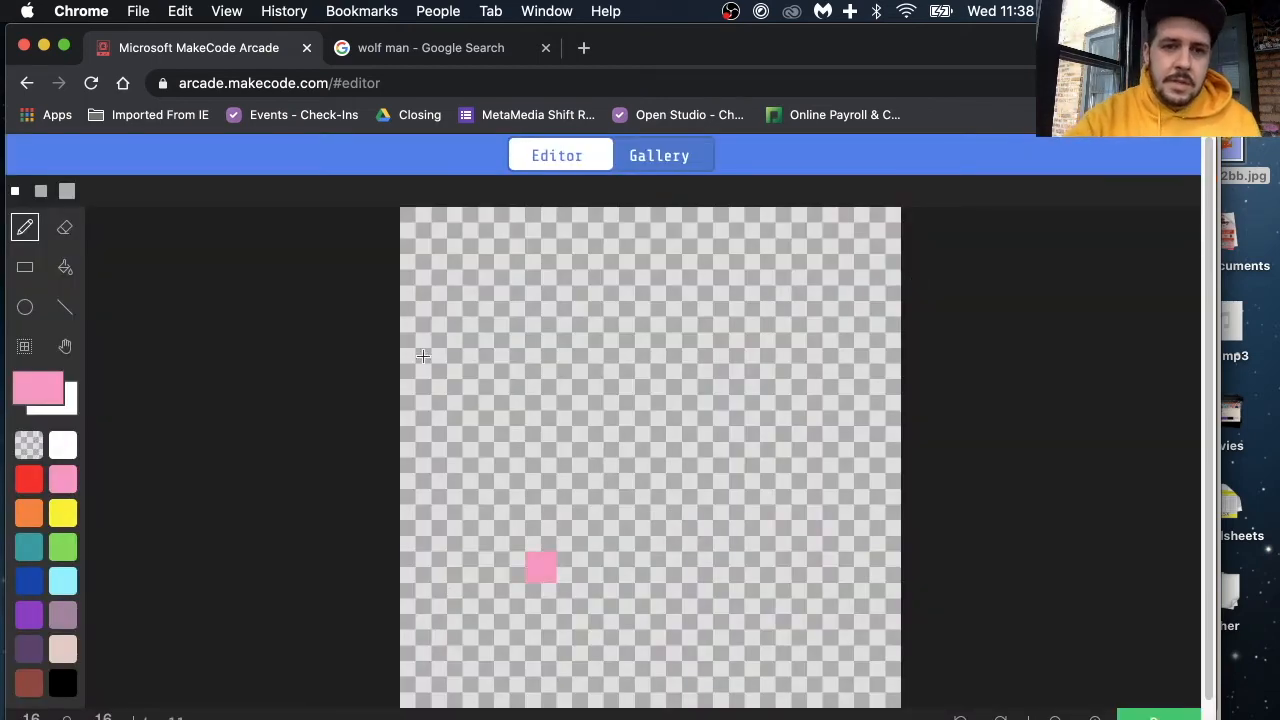
{"action": "left_click", "coordinate": [424, 250]}
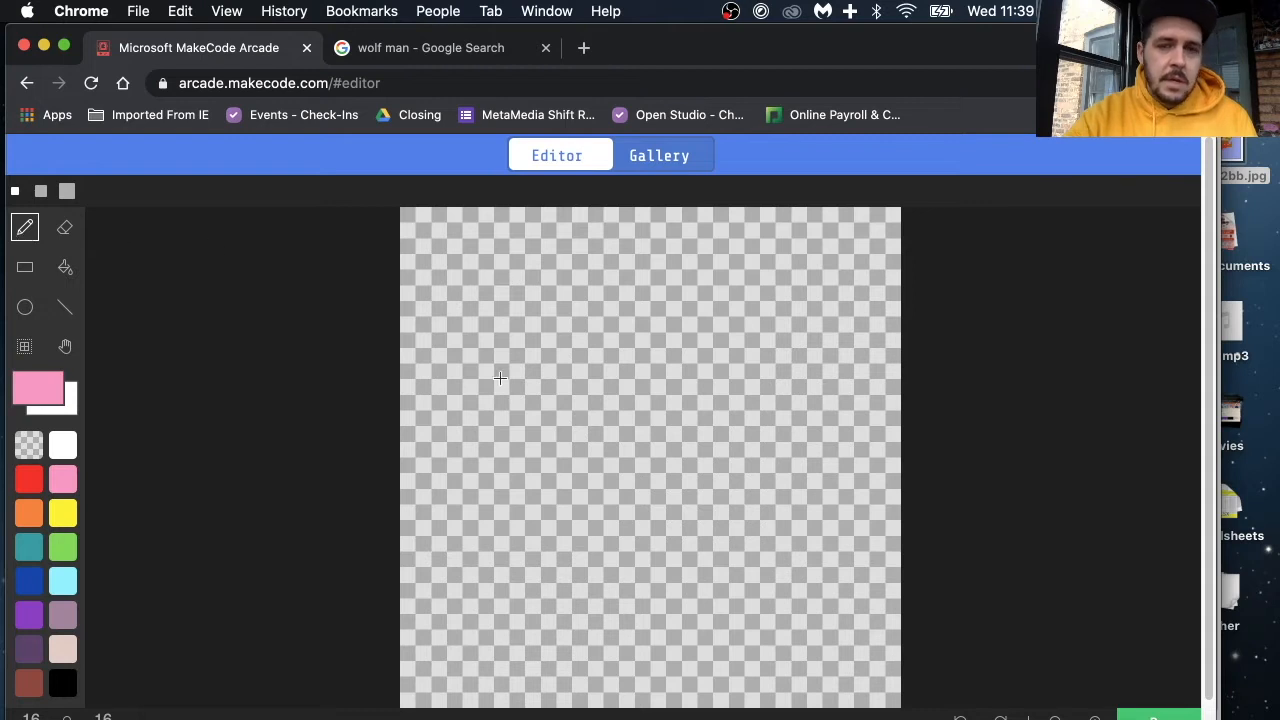
{"action": "left_click_drag", "start_coordinate": [571, 285], "coordinate": [791, 472]}
{"action": "mouse_move", "coordinate": [571, 415]}
{"action": "left_mouse_down"}
{"action": "mouse_move", "coordinate": [751, 420]}
{"action": "mouse_move", "coordinate": [700, 530]}
{"action": "mouse_move", "coordinate": [571, 532]}
{"action": "left_mouse_up"}
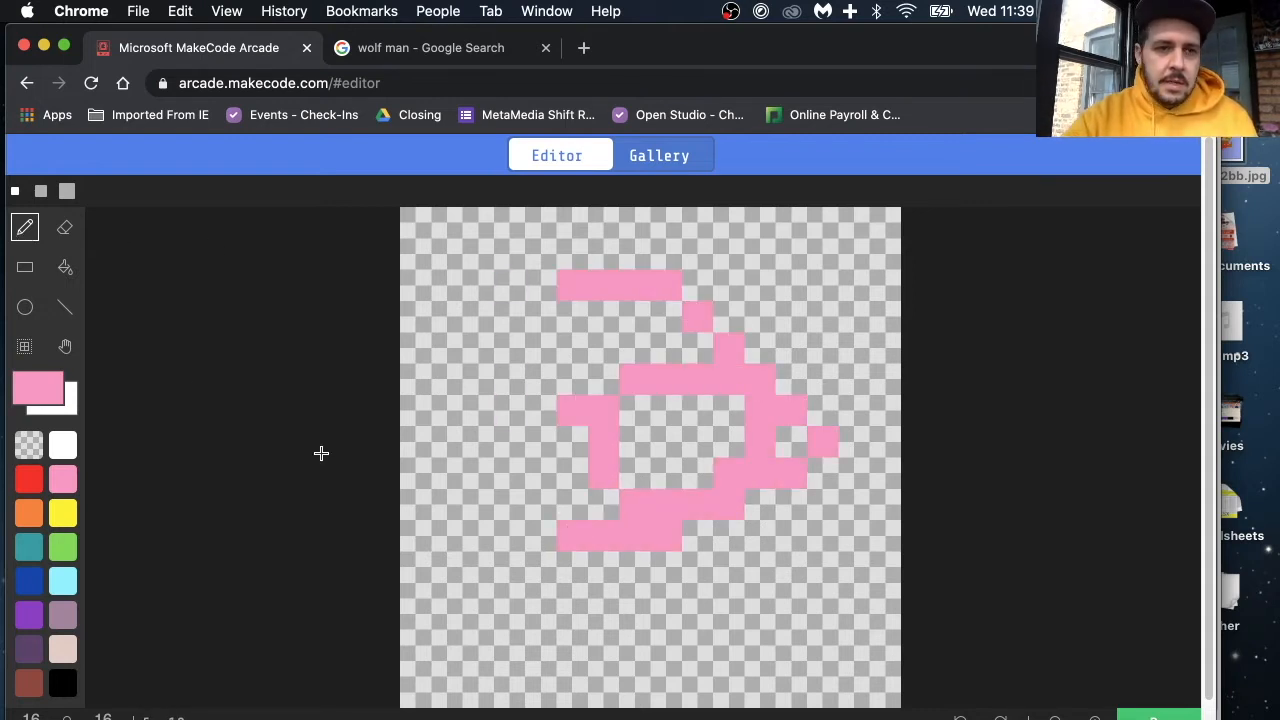
Step: Erase parts of the pink freehand strokes with the Eraser tool
{"action": "left_click", "coordinate": [64, 228]}
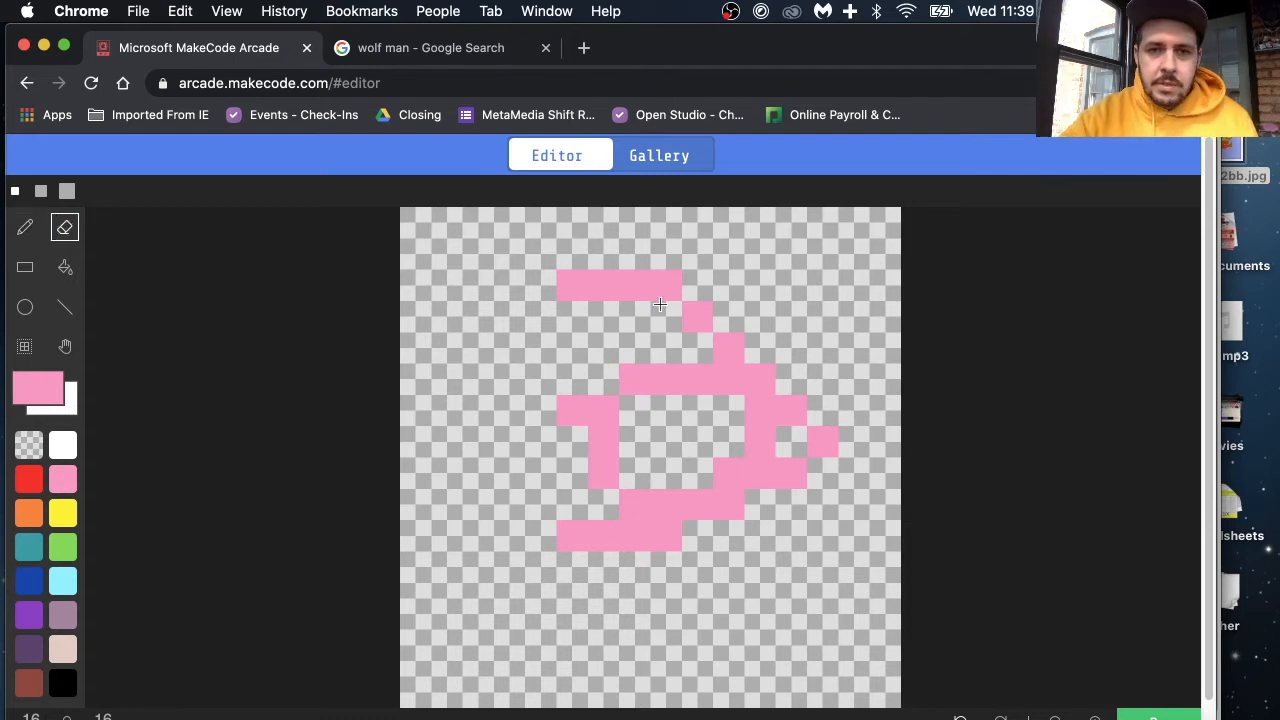
{"action": "mouse_move", "coordinate": [622, 285]}
{"action": "left_mouse_down"}
{"action": "mouse_move", "coordinate": [688, 300]}
{"action": "mouse_move", "coordinate": [729, 382]}
{"action": "left_mouse_up"}
{"action": "mouse_move", "coordinate": [721, 506]}
{"action": "left_mouse_down"}
{"action": "mouse_move", "coordinate": [584, 462]}
{"action": "mouse_move", "coordinate": [610, 406]}
{"action": "left_mouse_up"}
Step: Draw a pink rectangle outline about 9 by 8 pixels around the remaining pink marks
{"action": "left_click", "coordinate": [24, 268]}
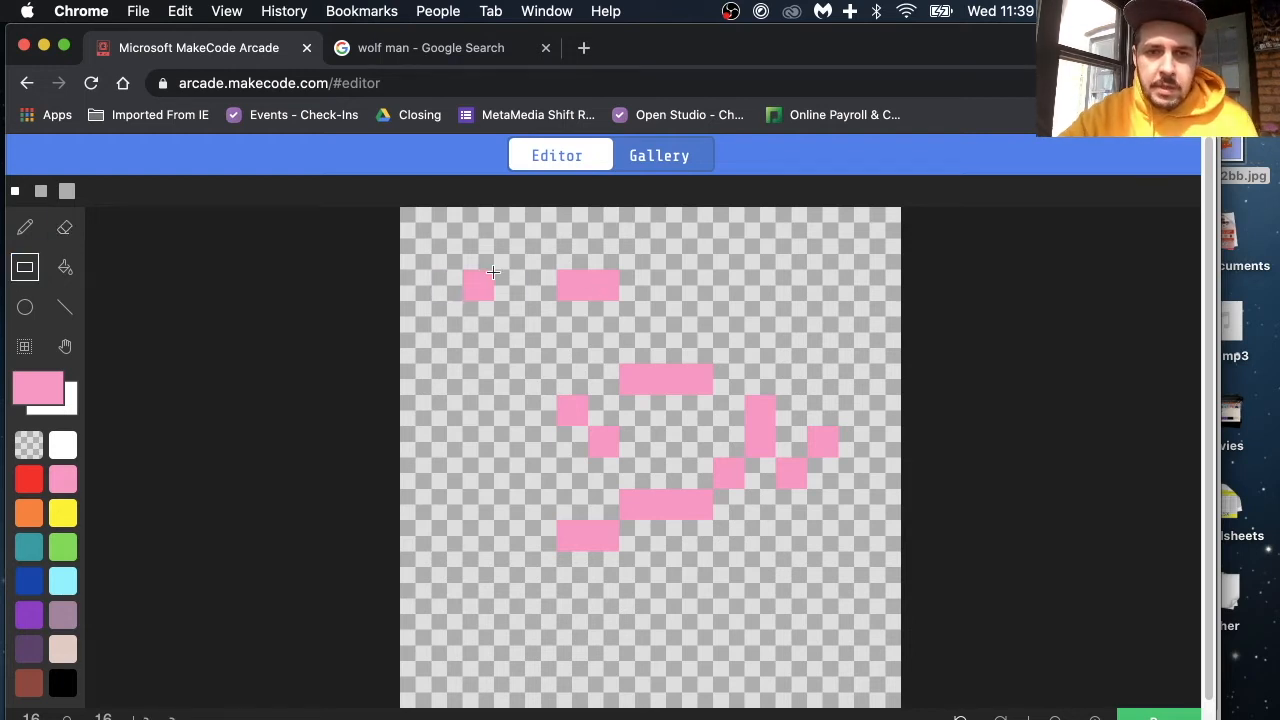
{"action": "left_click_drag", "start_coordinate": [760, 536], "coordinate": [770, 556]}
{"action": "left_click_drag", "start_coordinate": [656, 458], "coordinate": [508, 326]}
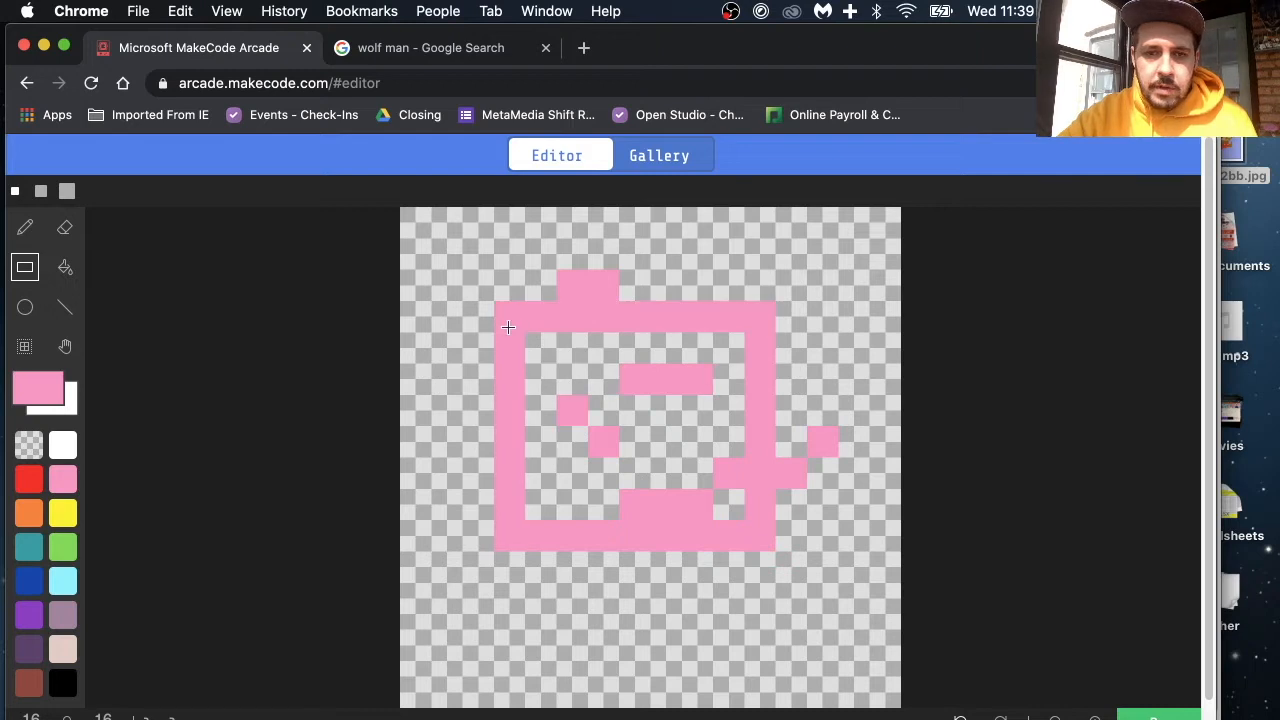
Step: Fill the inside of the pink rectangle with teal
{"action": "left_click", "coordinate": [65, 268]}
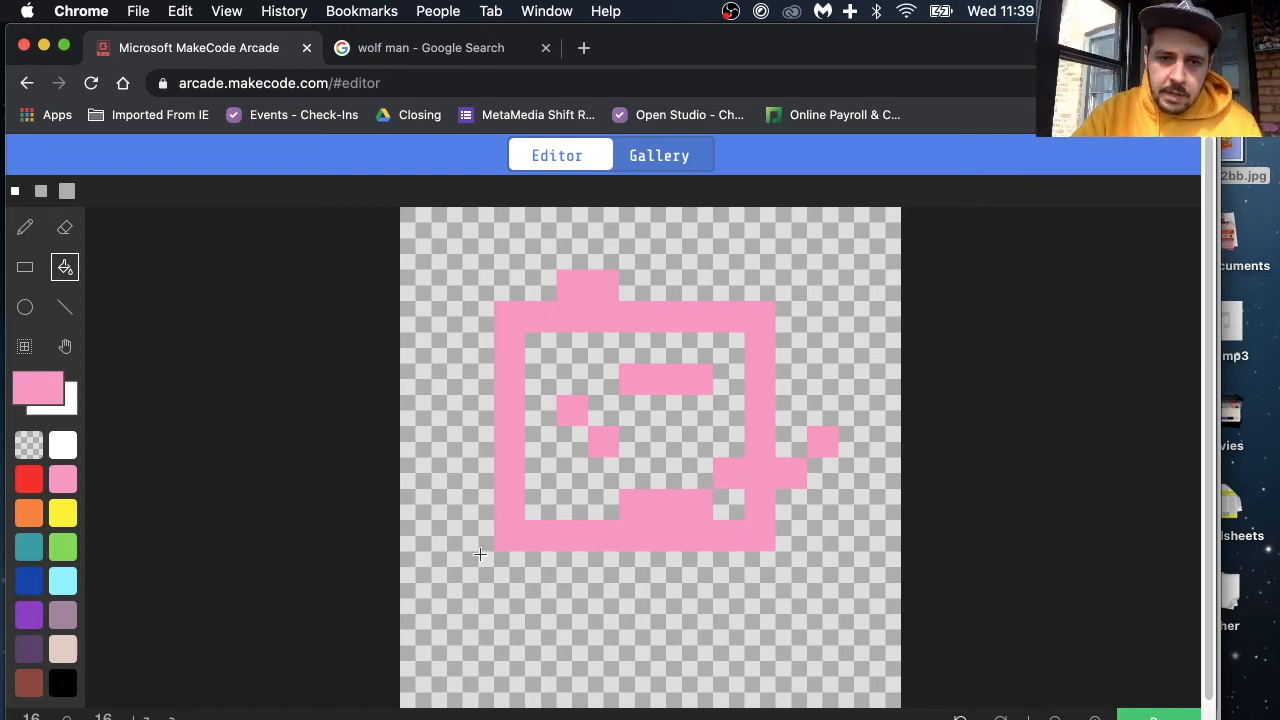
{"action": "left_click", "coordinate": [24, 551]}
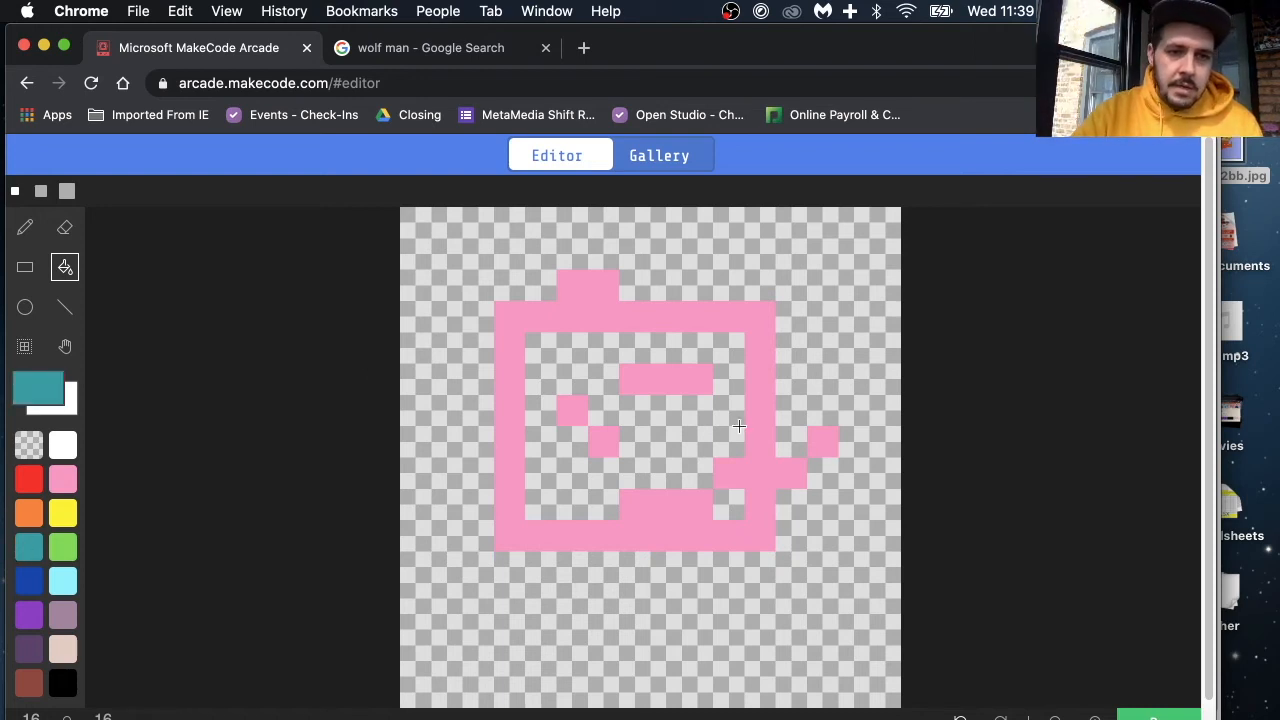
{"action": "left_click", "coordinate": [578, 363]}
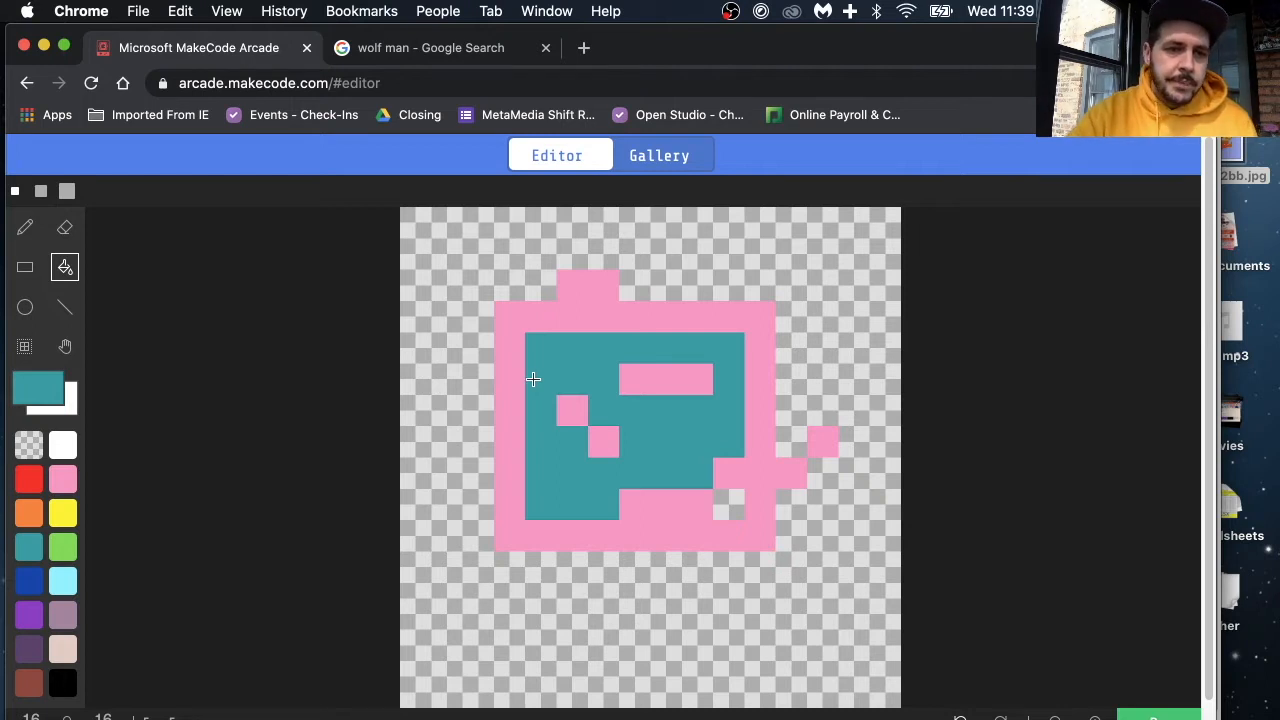
Step: Draw a teal diagonal line from the rectangle's lower-right inner corner outward toward the canvas's lower-right corner
{"action": "left_click", "coordinate": [25, 310]}
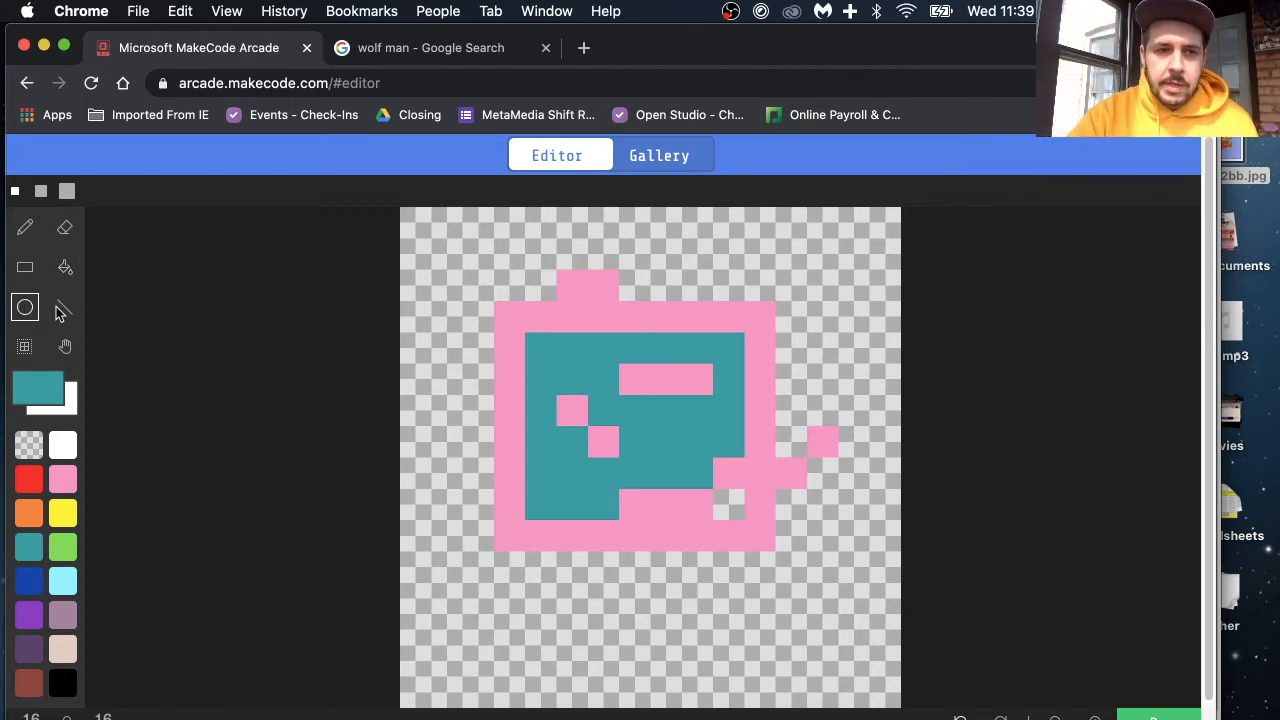
{"action": "left_click", "coordinate": [65, 311]}
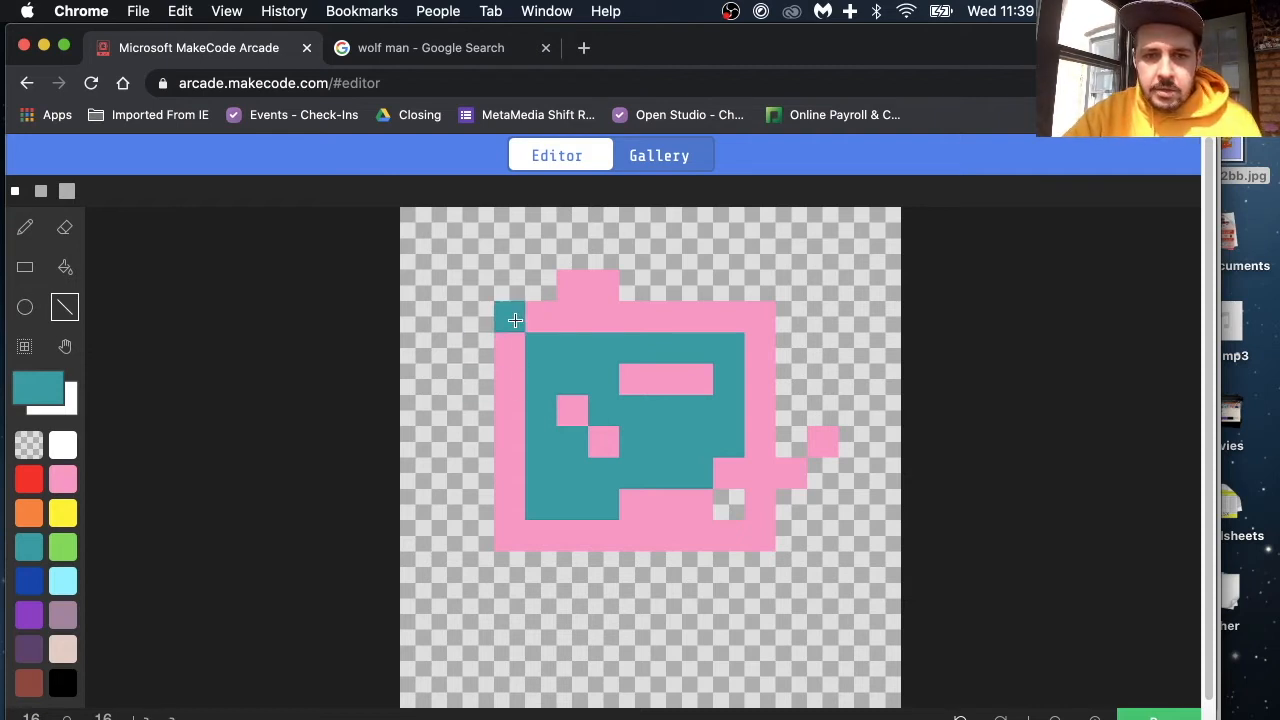
{"action": "left_click", "coordinate": [738, 507]}
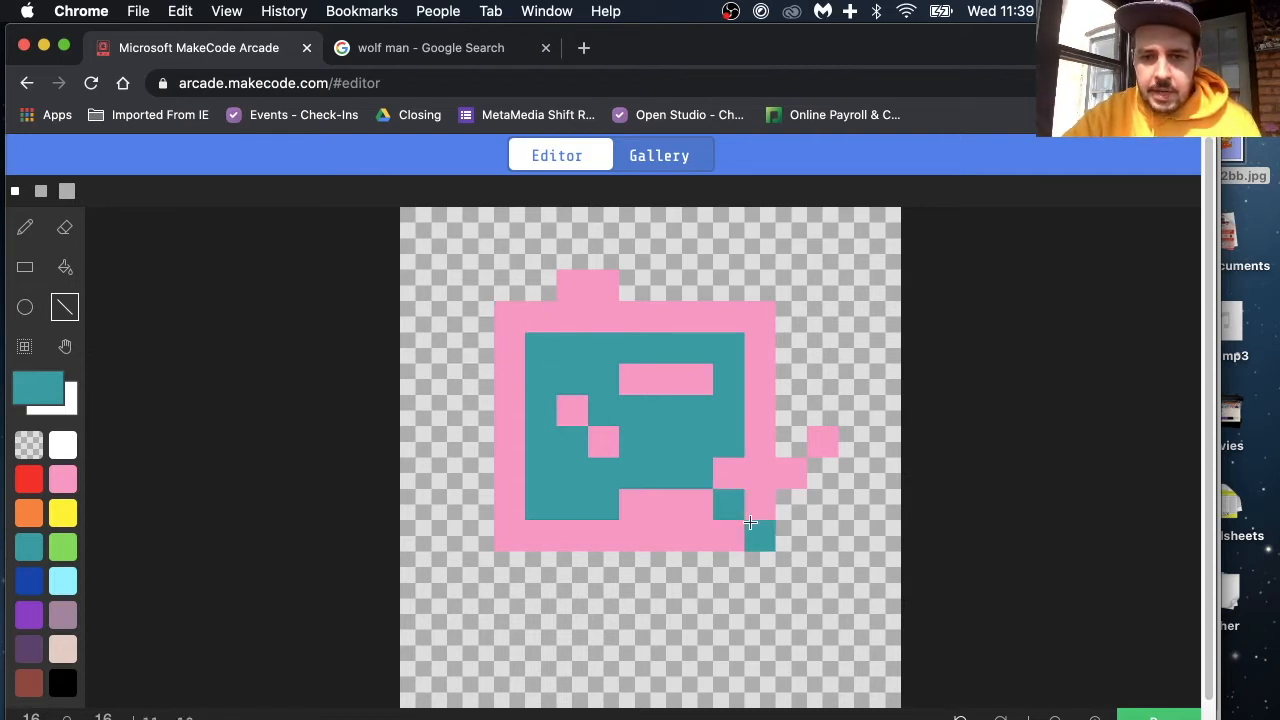
{"action": "left_click_drag", "start_coordinate": [824, 596], "coordinate": [842, 626]}
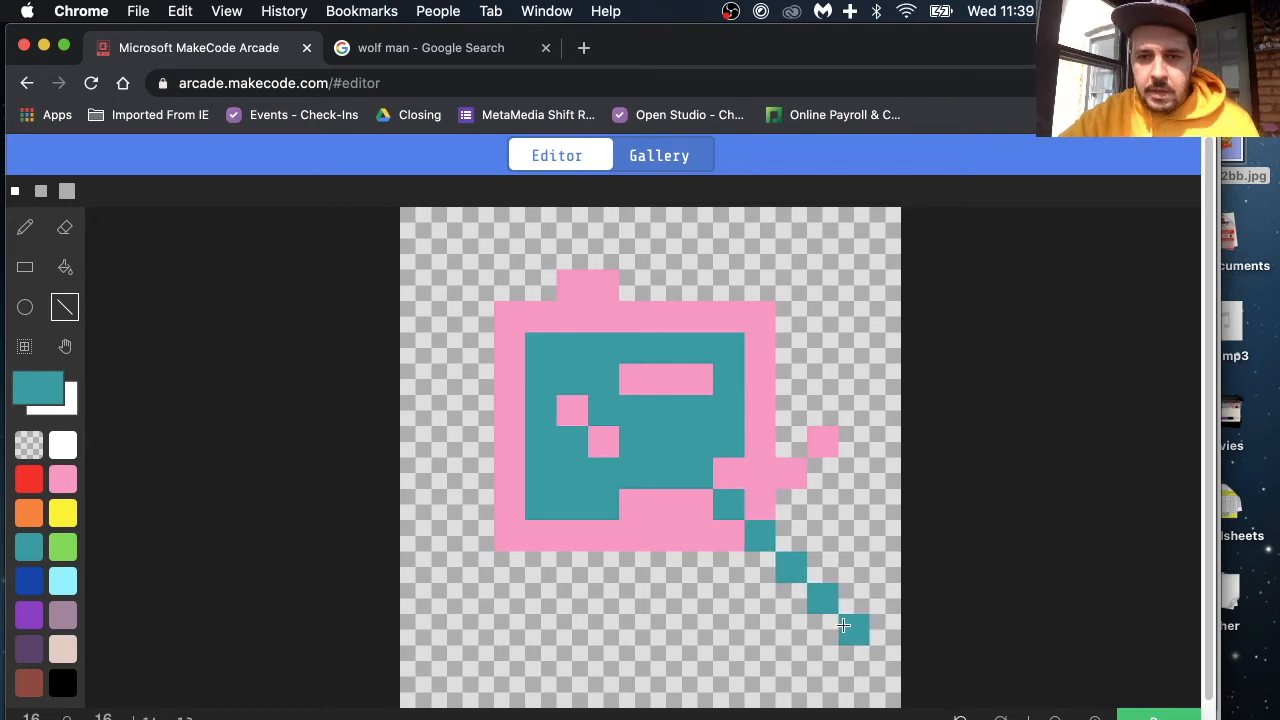
Step: Select a 4 by 4 pixel block at the rectangle's lower edge and move it to the drawing's upper-right corner
{"action": "left_click", "coordinate": [23, 349]}
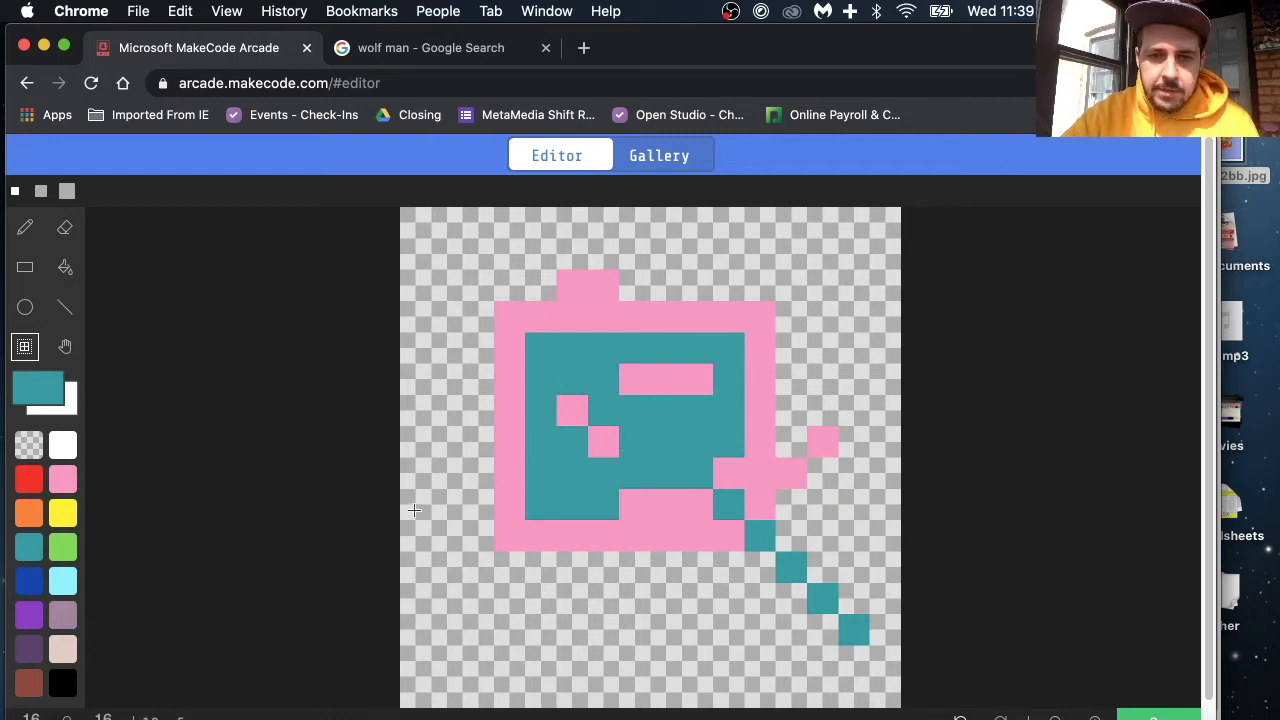
{"action": "left_click_drag", "start_coordinate": [527, 459], "coordinate": [646, 575]}
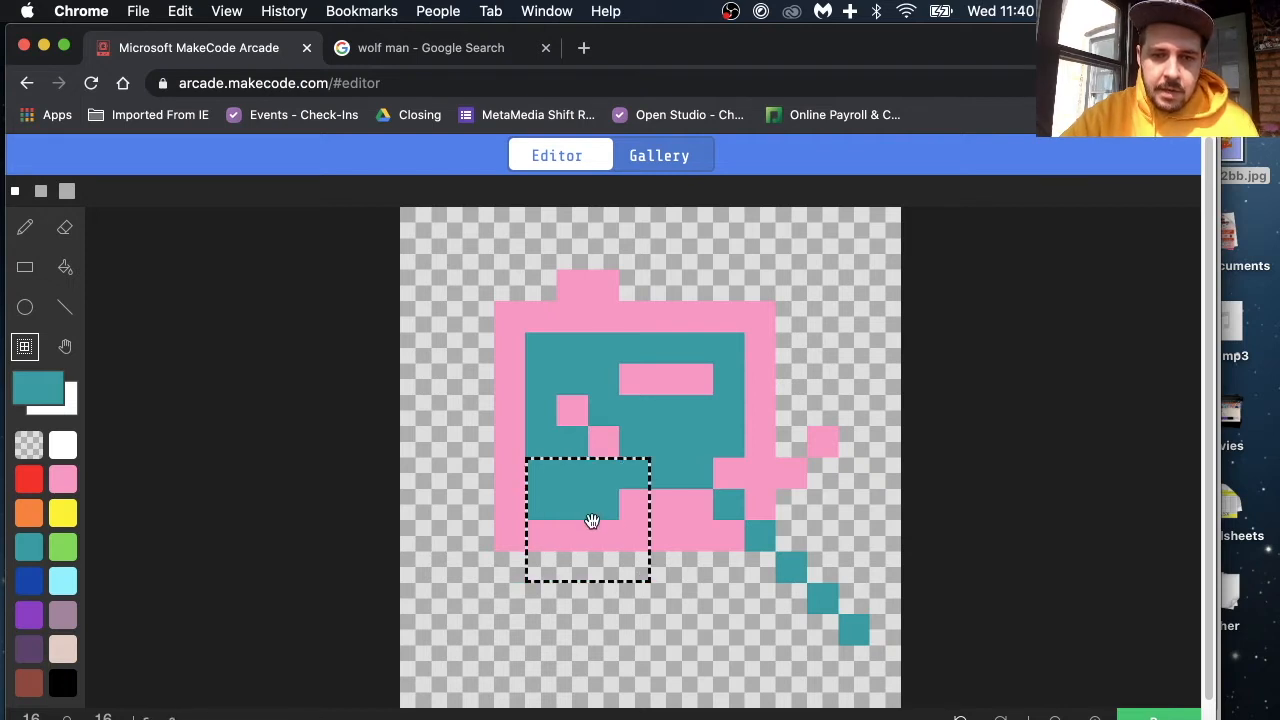
{"action": "left_click_drag", "start_coordinate": [592, 520], "coordinate": [728, 345]}
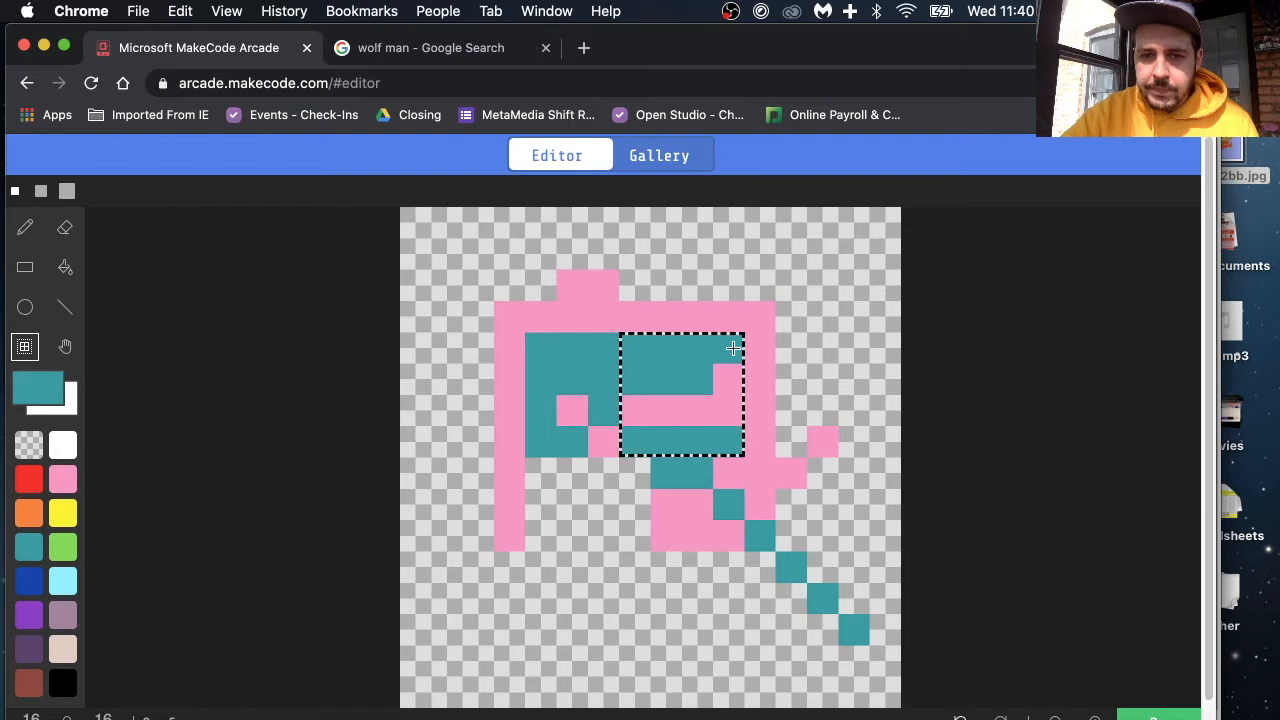
{"action": "left_click_drag", "start_coordinate": [764, 304], "coordinate": [800, 273]}
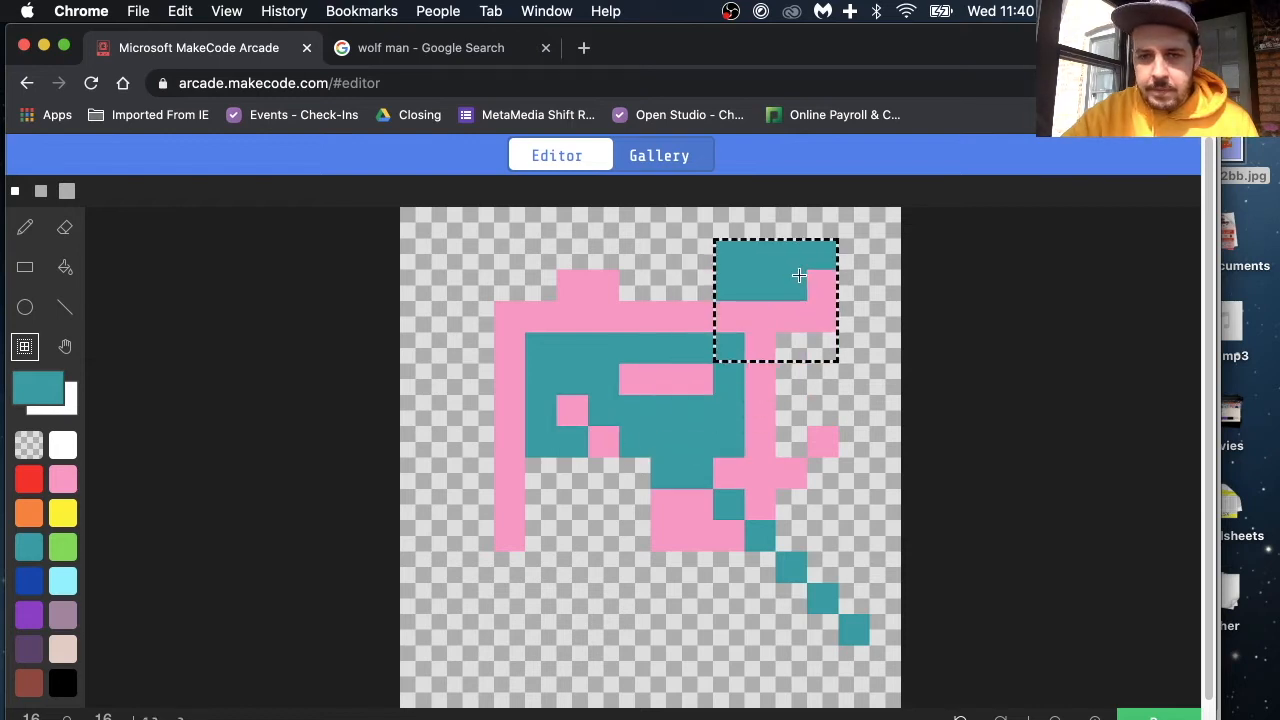
Step: Pan the sprite canvas around to view the drawing from different positions
{"action": "left_click", "coordinate": [64, 348]}
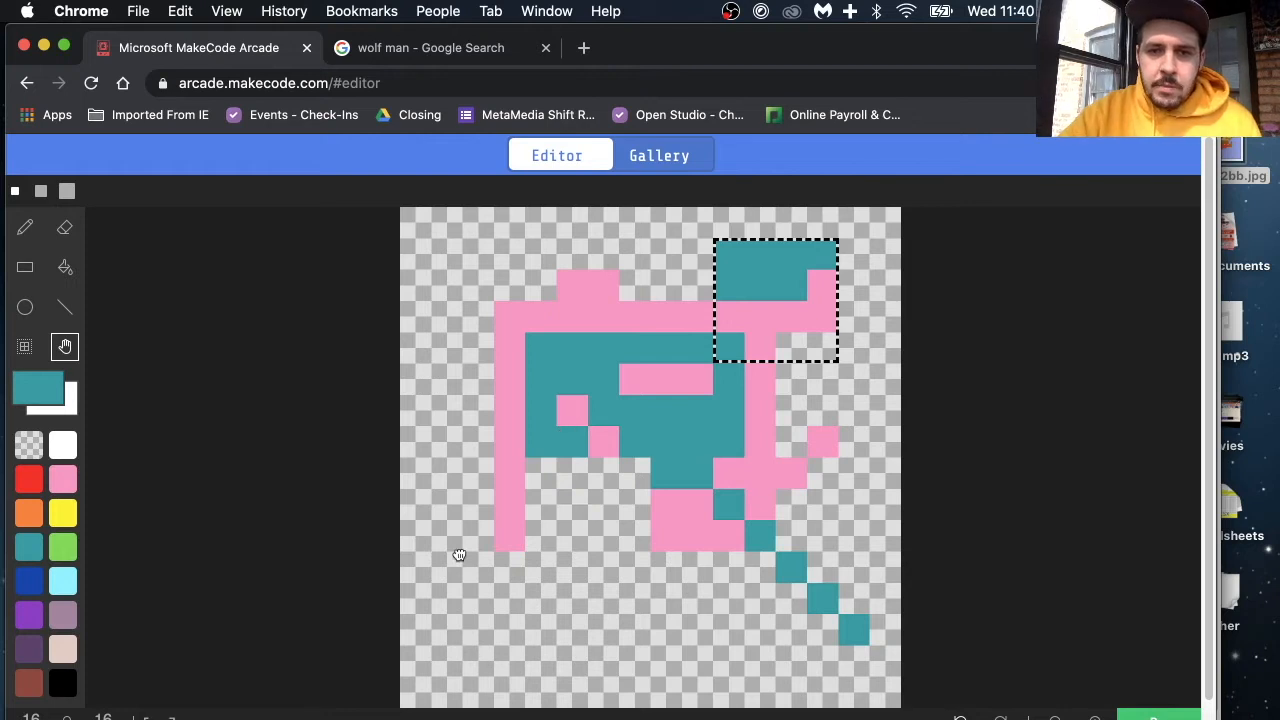
{"action": "left_click_drag", "start_coordinate": [399, 556], "coordinate": [315, 561]}
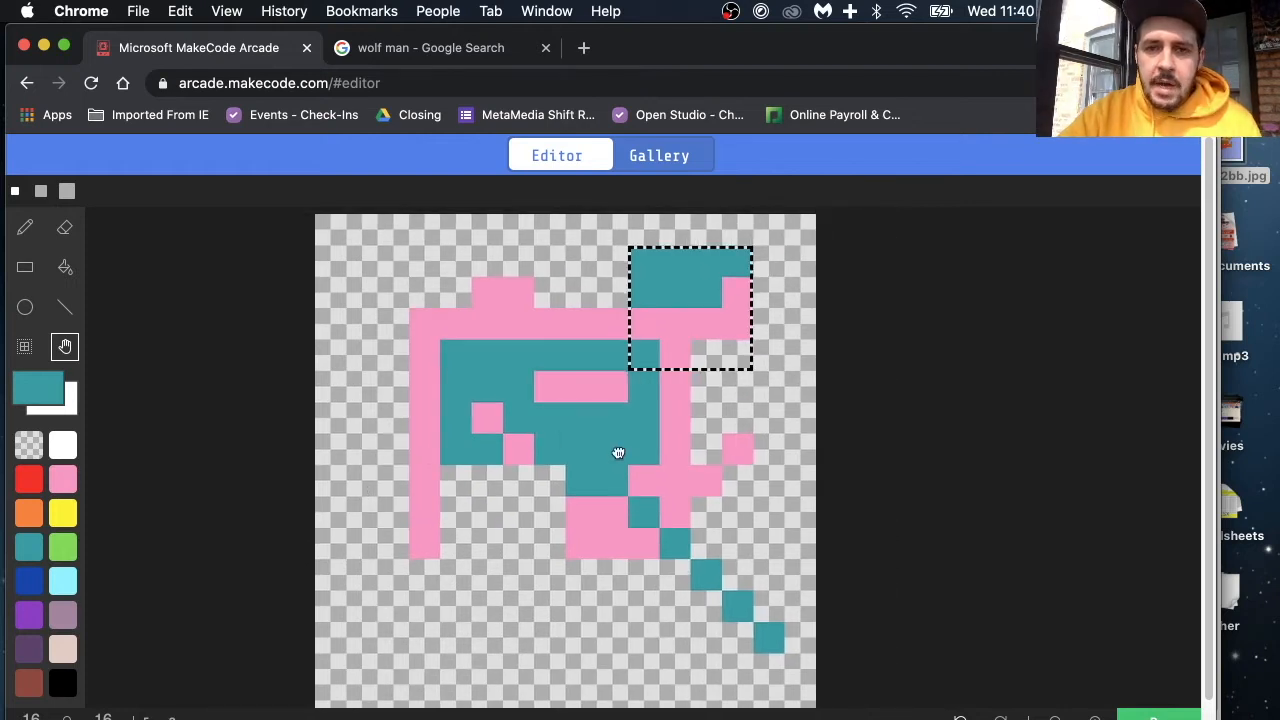
{"action": "scroll", "coordinate": [617, 453], "scroll_direction": "down", "scroll_amount": 2}
{"action": "scroll", "coordinate": [617, 455], "scroll_direction": "left", "scroll_amount": 3}
{"action": "left_click_drag", "start_coordinate": [626, 471], "coordinate": [539, 527]}
{"action": "scroll", "coordinate": [523, 549], "scroll_direction": "right", "scroll_amount": 3}
{"action": "scroll", "coordinate": [518, 556], "scroll_direction": "up", "scroll_amount": 3}
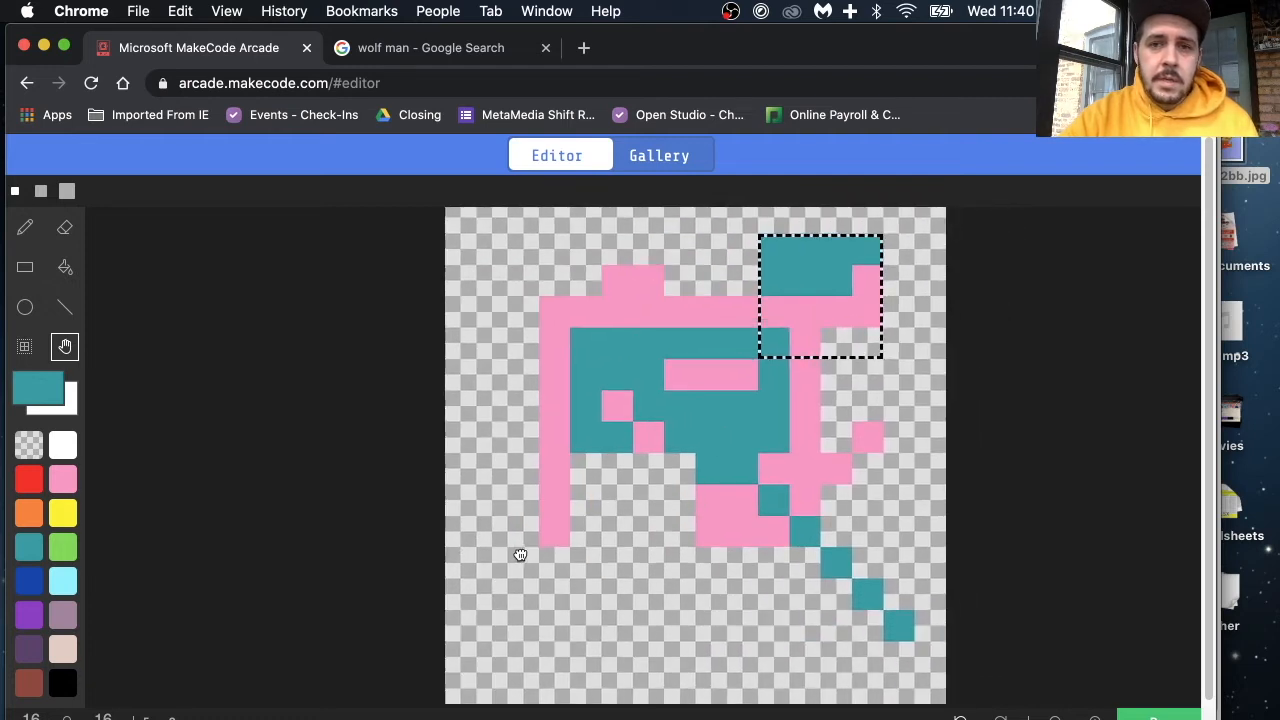
{"action": "left_click_drag", "start_coordinate": [518, 556], "coordinate": [517, 554]}
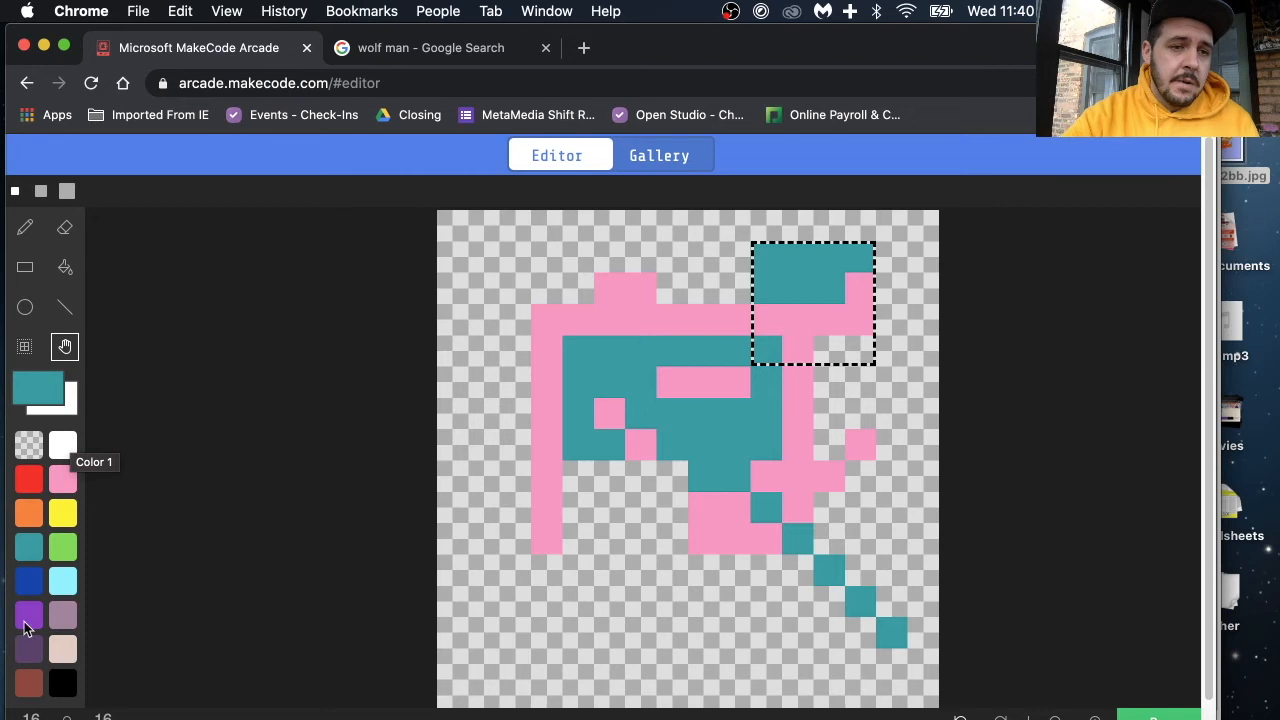
Step: Undo the move of the selected pixel block
{"action": "scroll", "coordinate": [40, 652], "scroll_direction": "down", "scroll_amount": 1}
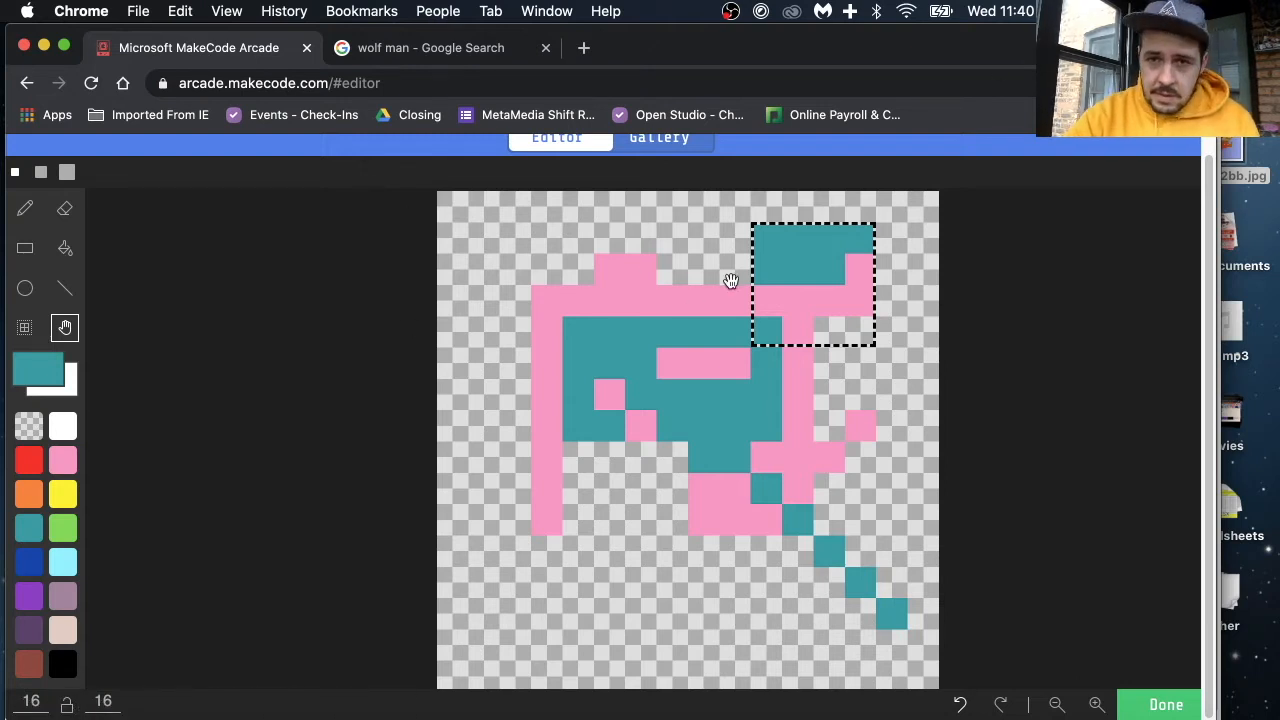
{"action": "left_click", "coordinate": [33, 700]}
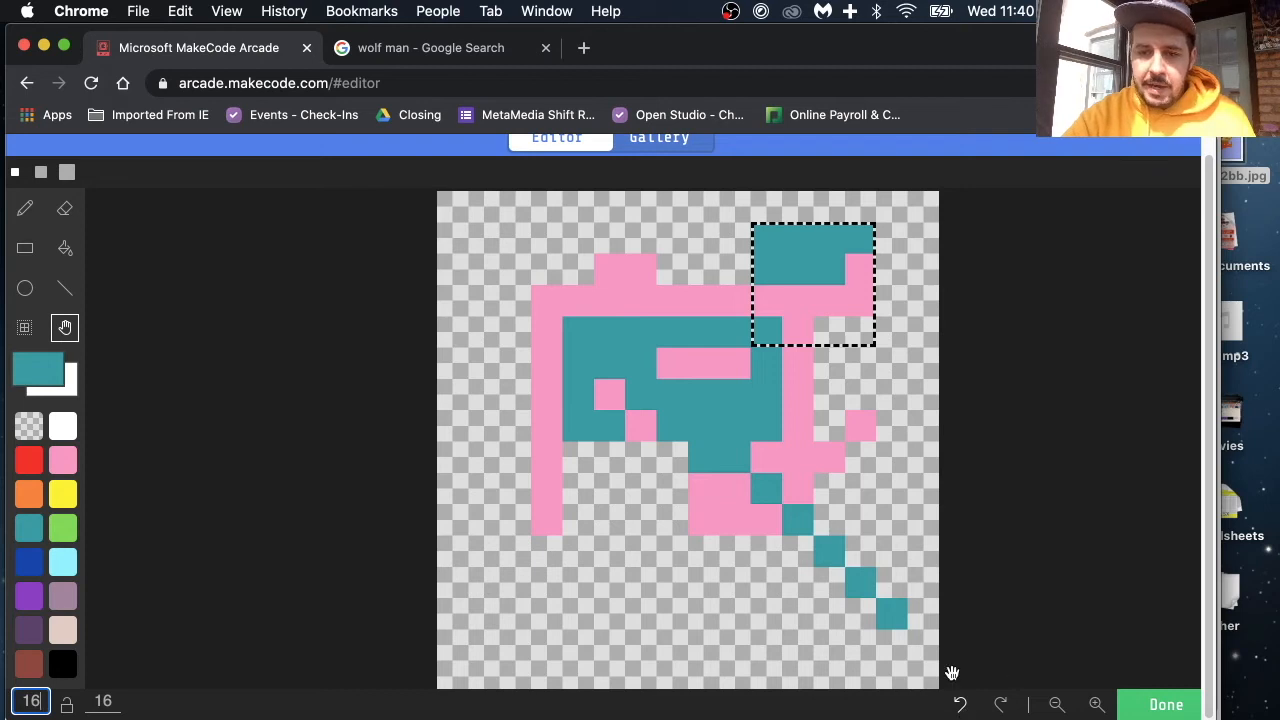
{"action": "left_click", "coordinate": [959, 704]}
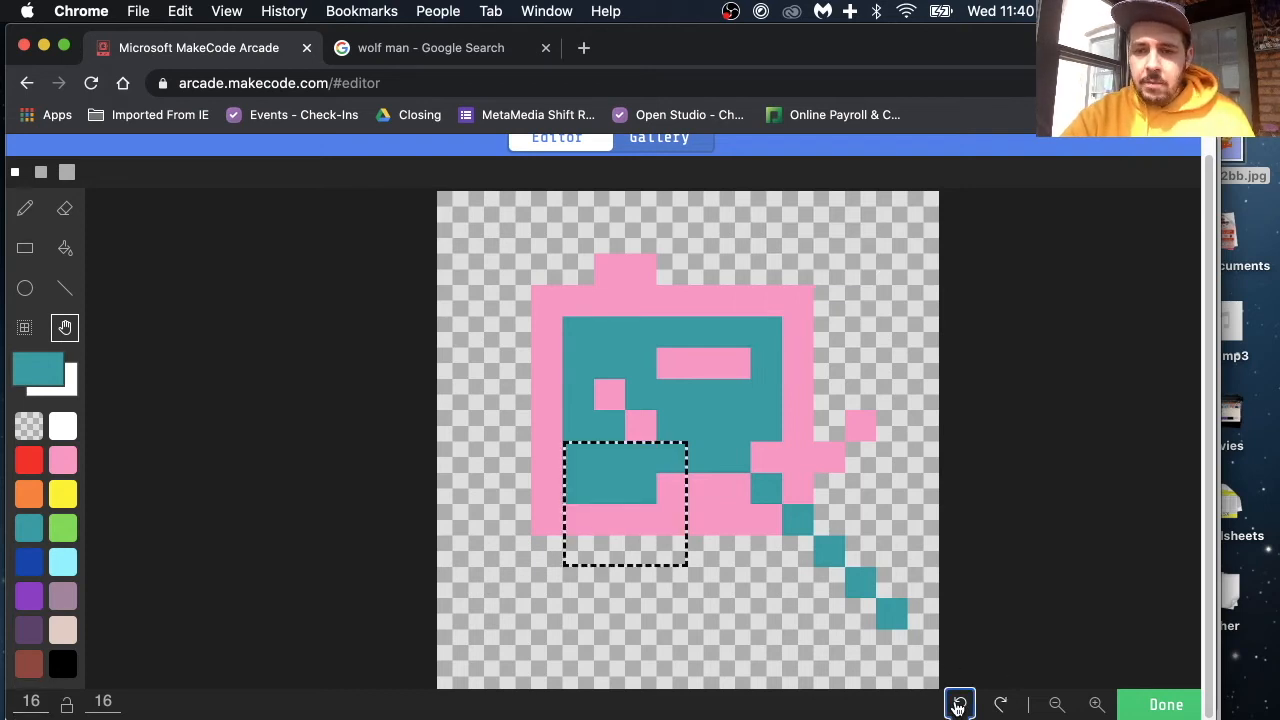
Step: Redo the move of the selected pixel block and zoom the canvas out and back in
{"action": "left_click", "coordinate": [1000, 704]}
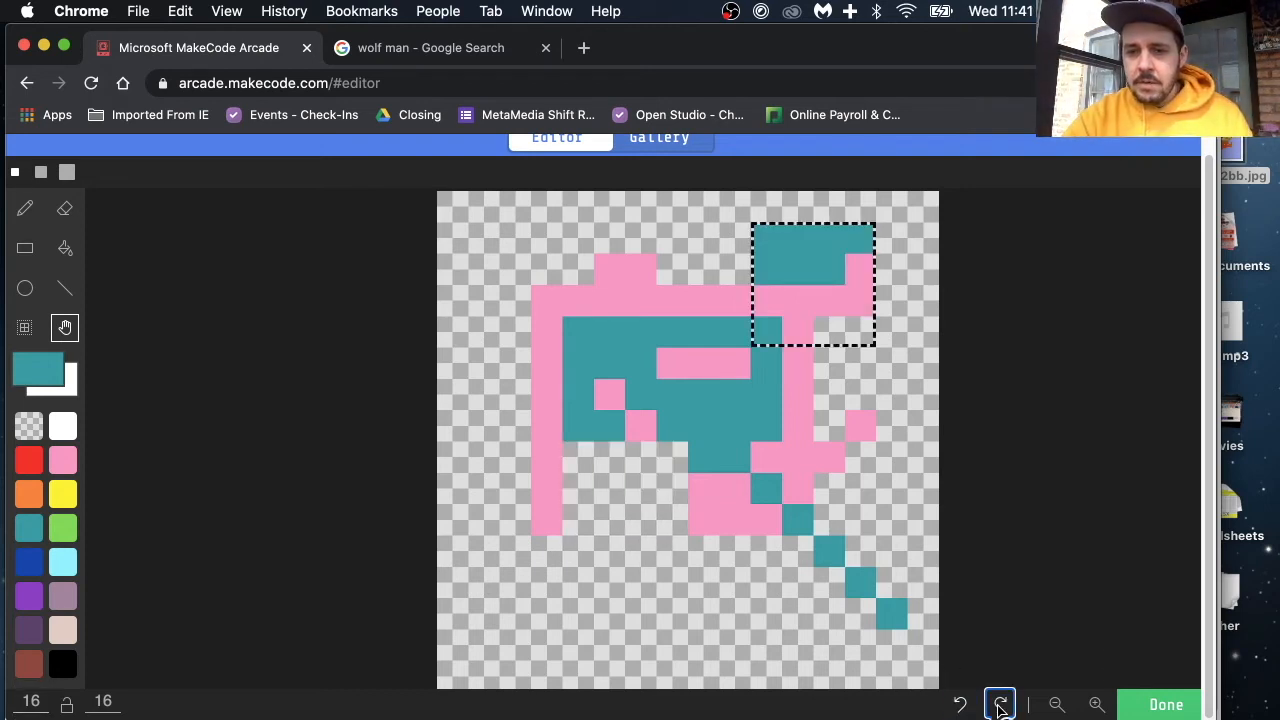
{"action": "left_click", "coordinate": [1056, 704]}
{"action": "left_click", "coordinate": [1097, 704]}
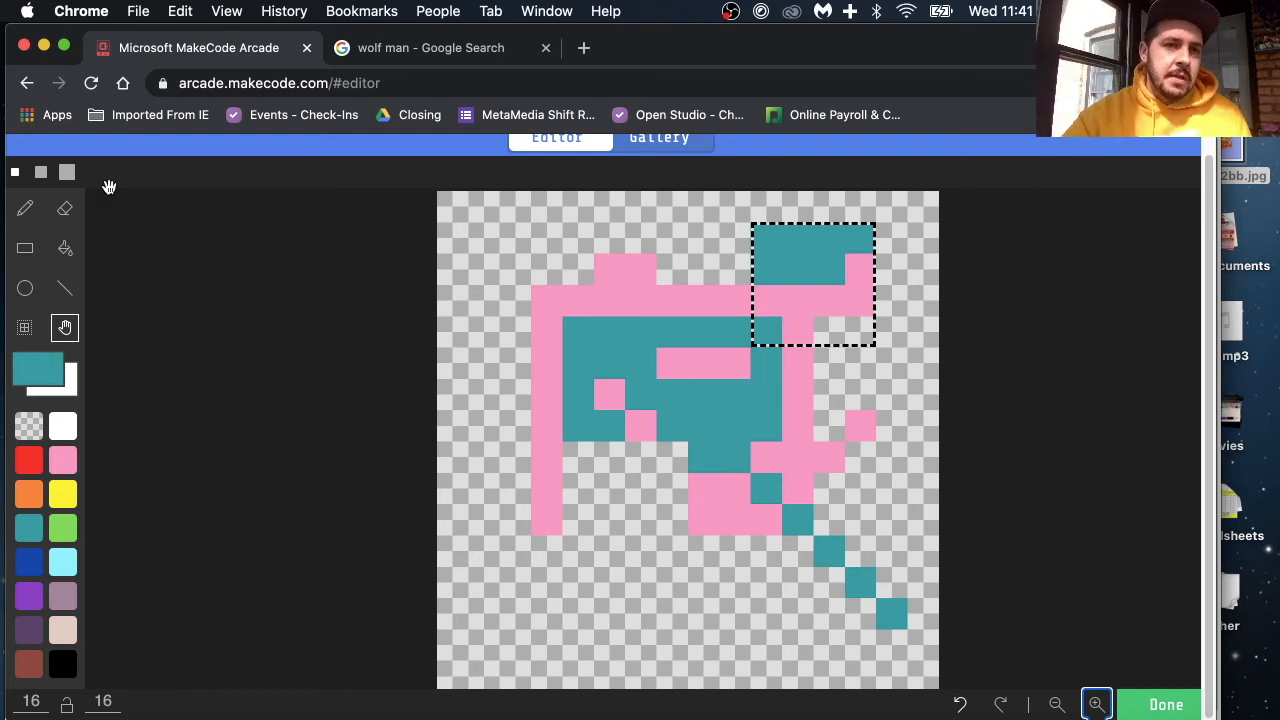
Step: Try the pencil with one teal pixel in the canvas's upper-left corner, and undo it
{"action": "left_click", "coordinate": [65, 214]}
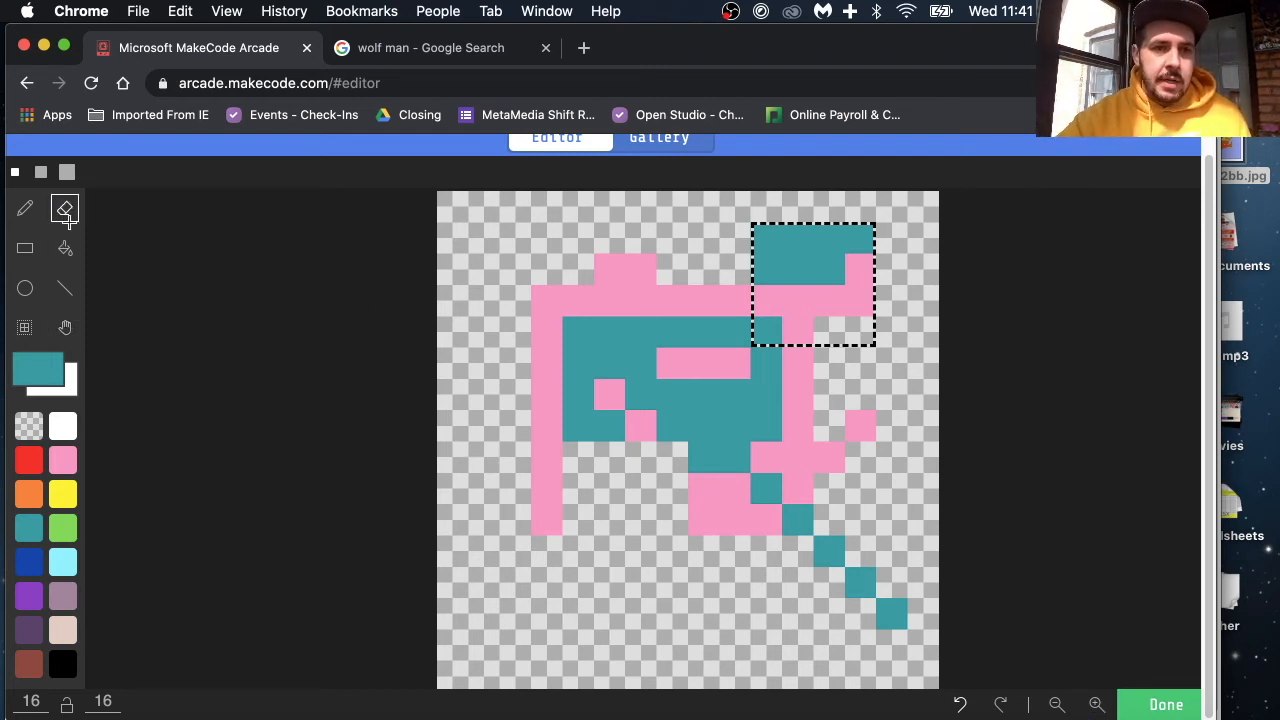
{"action": "left_click", "coordinate": [25, 208]}
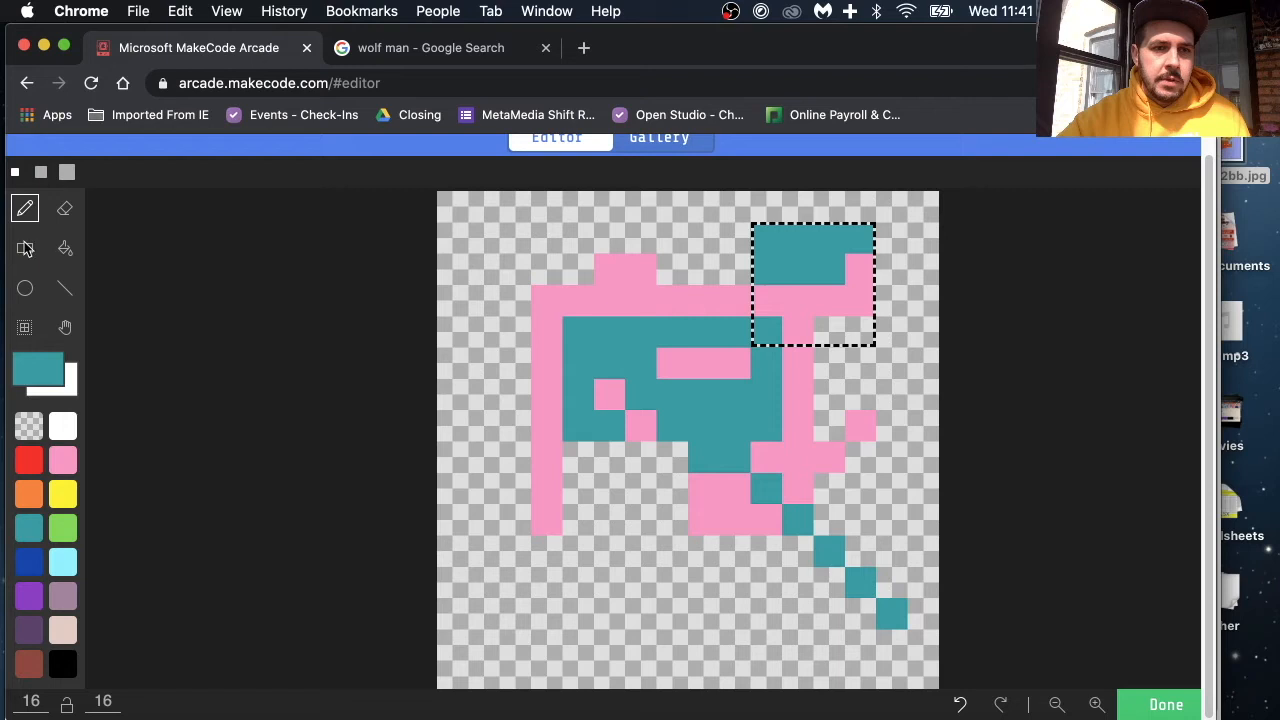
{"action": "left_click", "coordinate": [456, 206]}
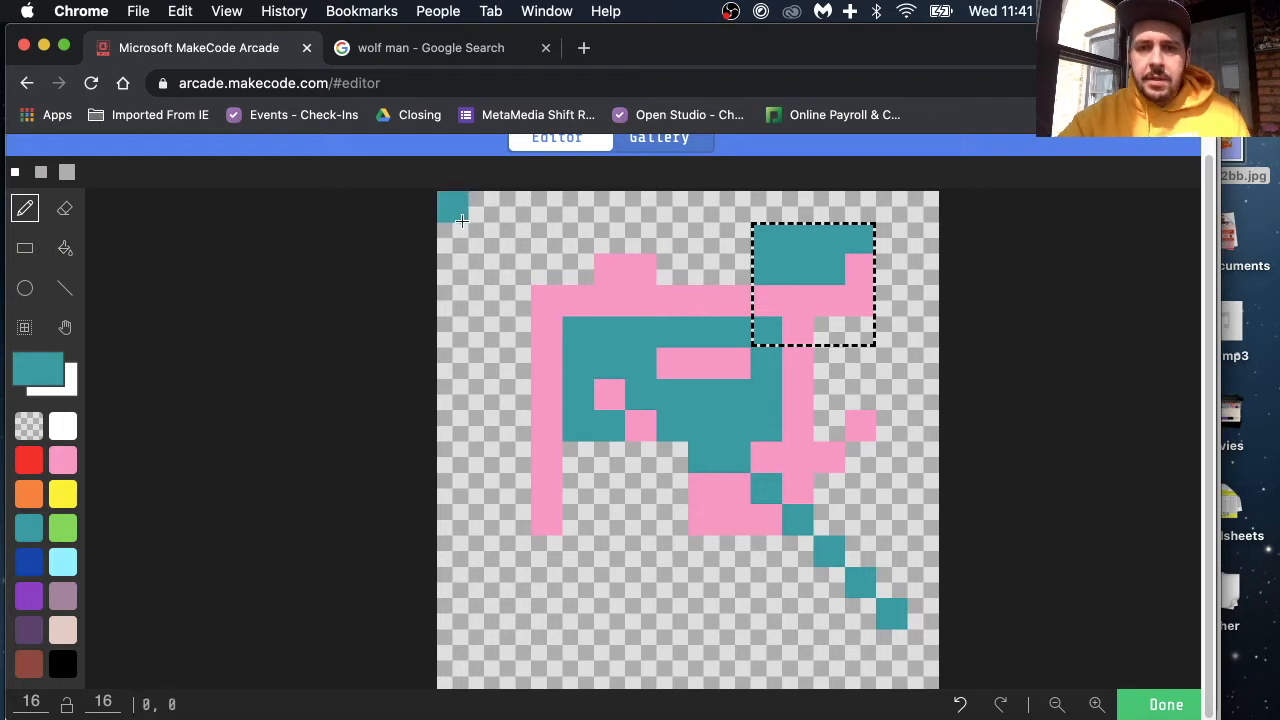
{"action": "key", "text": "super+z"}
Step: Try the eraser on one teal pixel just below the inner pink bar, and undo the erasure
{"action": "left_click", "coordinate": [65, 210]}
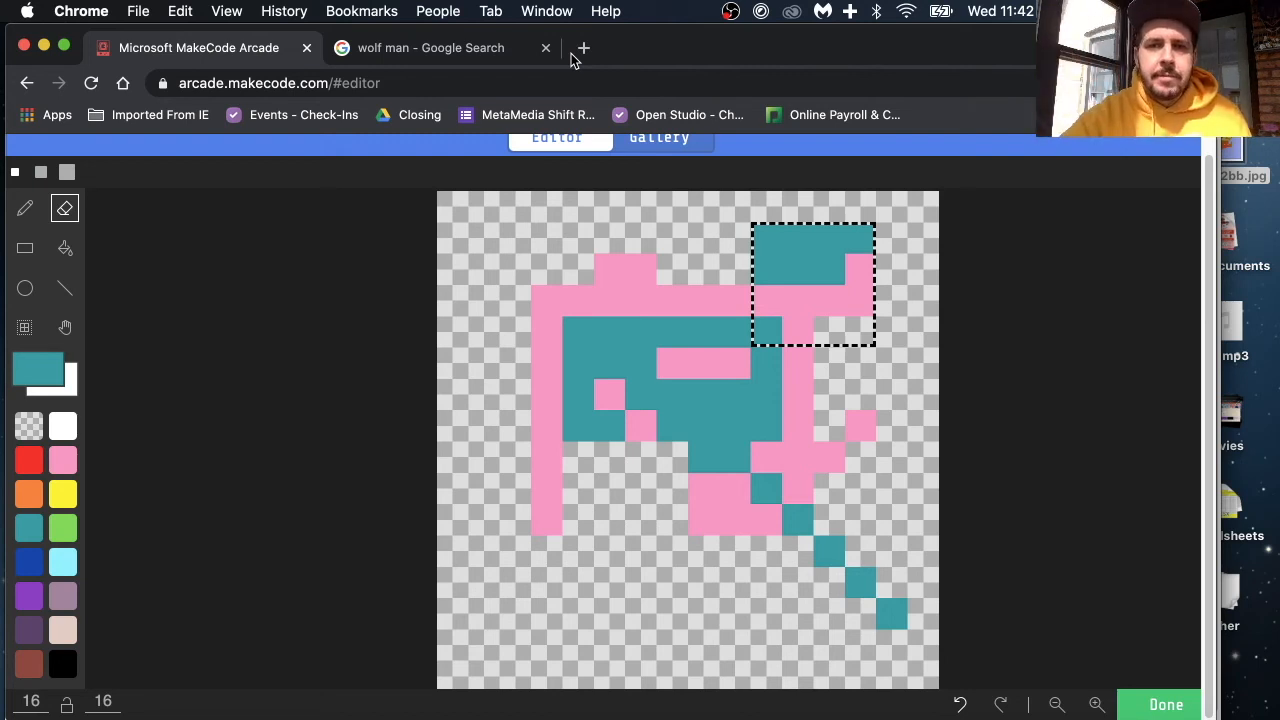
{"action": "left_click", "coordinate": [706, 262]}
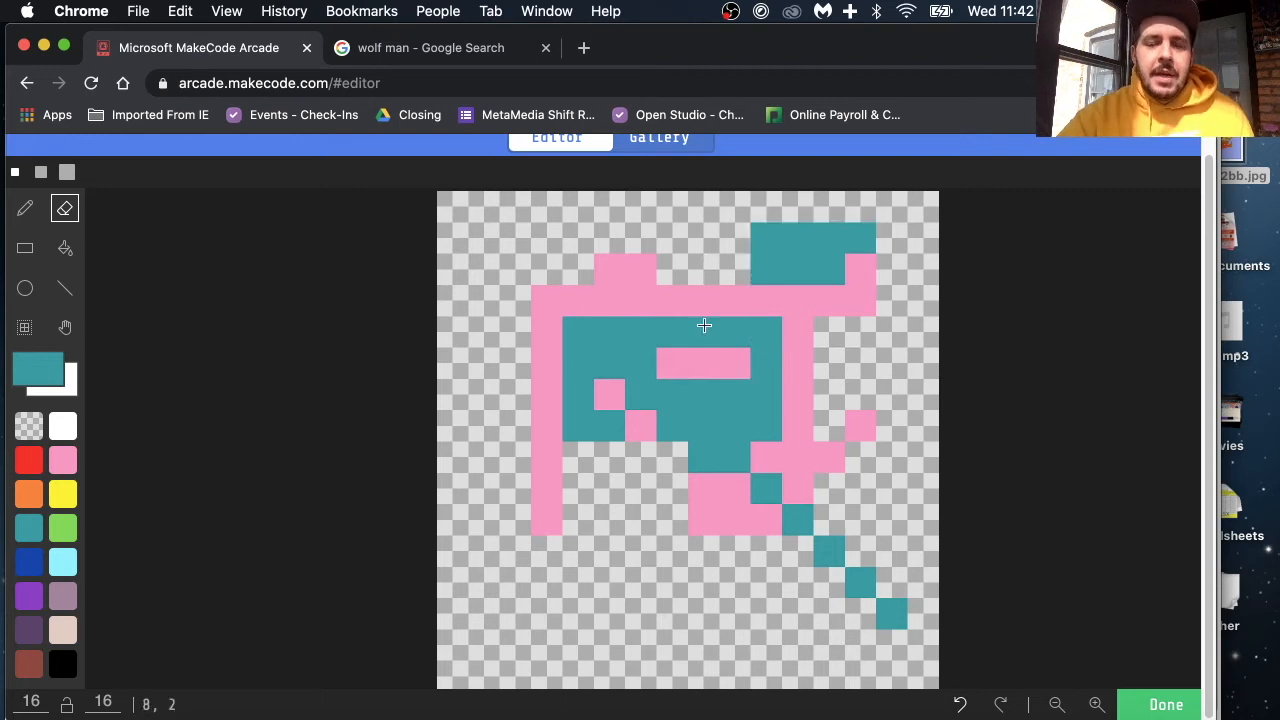
{"action": "left_click", "coordinate": [672, 394]}
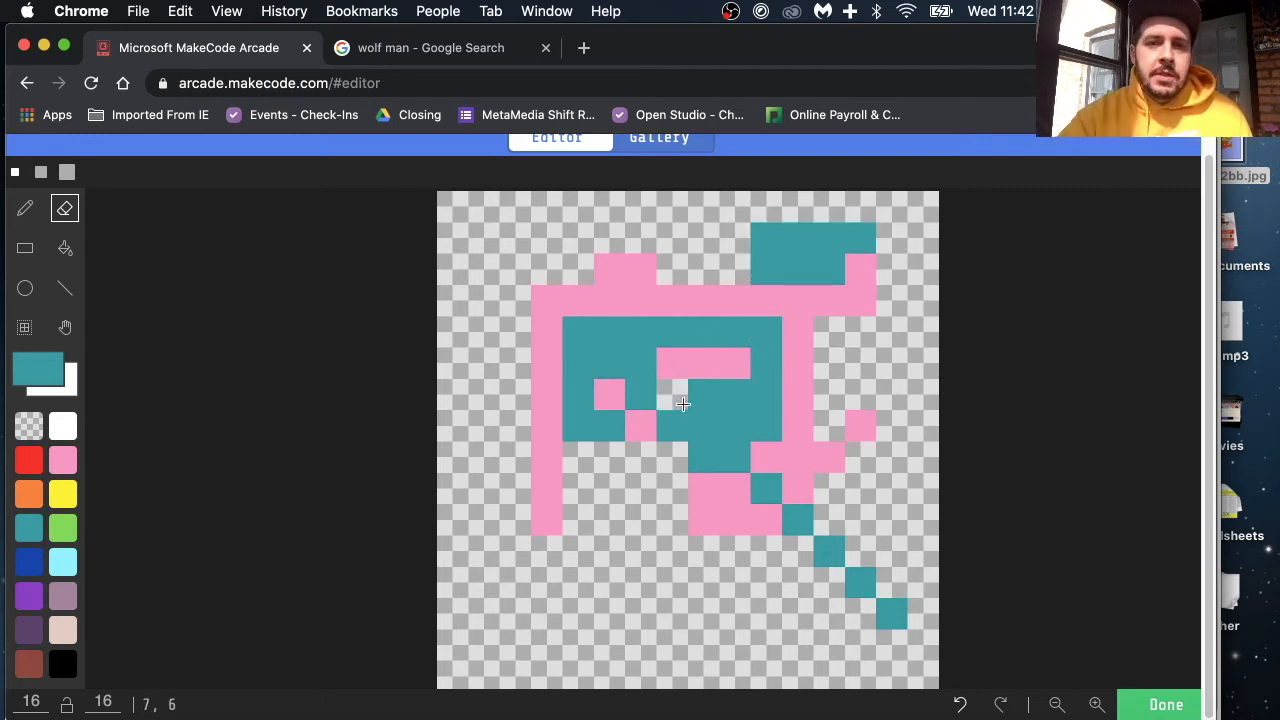
{"action": "key", "text": "super+z"}
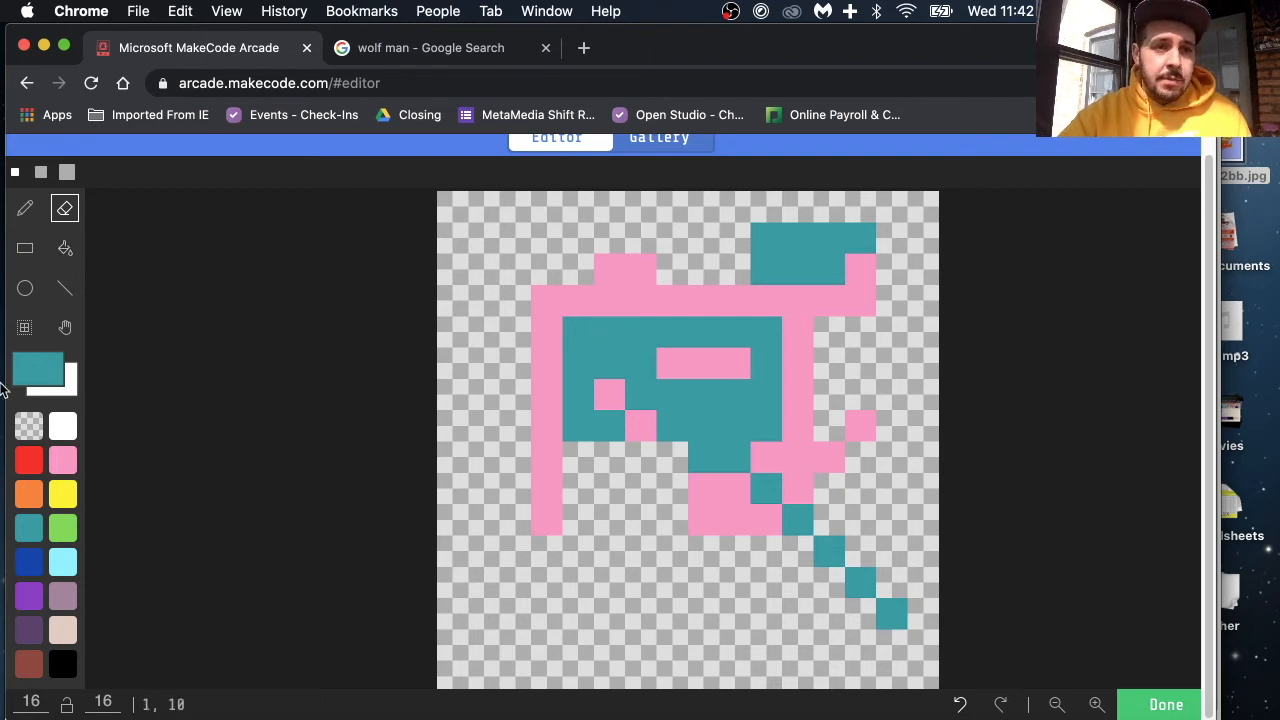
Step: Try the marquee selection around most of the pink and teal drawing, and drop the selection
{"action": "left_click", "coordinate": [25, 328]}
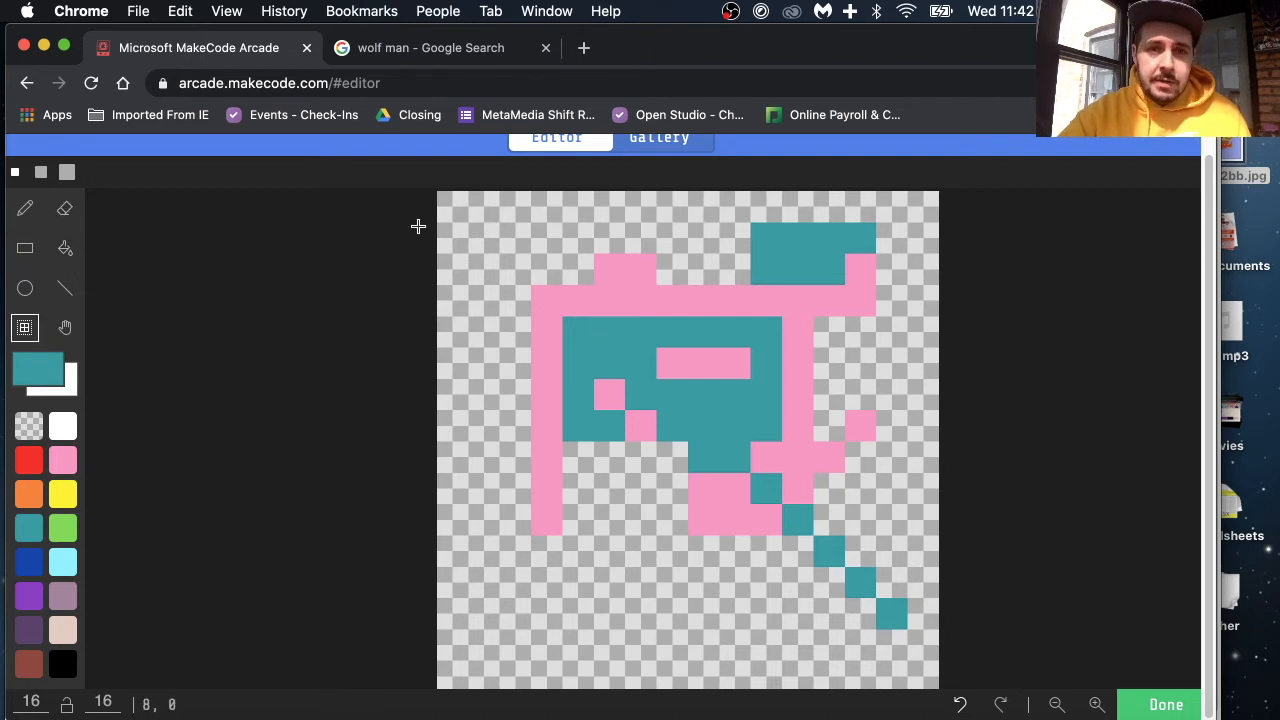
{"action": "left_click_drag", "start_coordinate": [570, 262], "coordinate": [805, 590]}
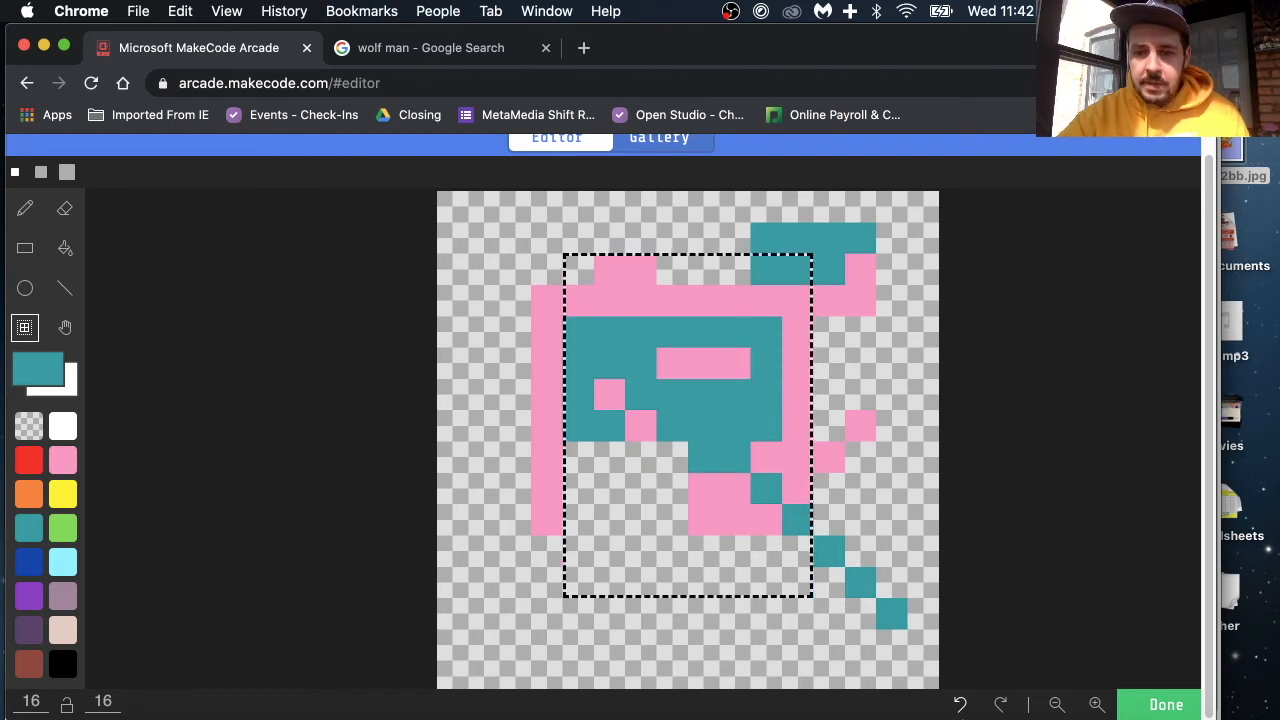
{"action": "left_click", "coordinate": [538, 299]}
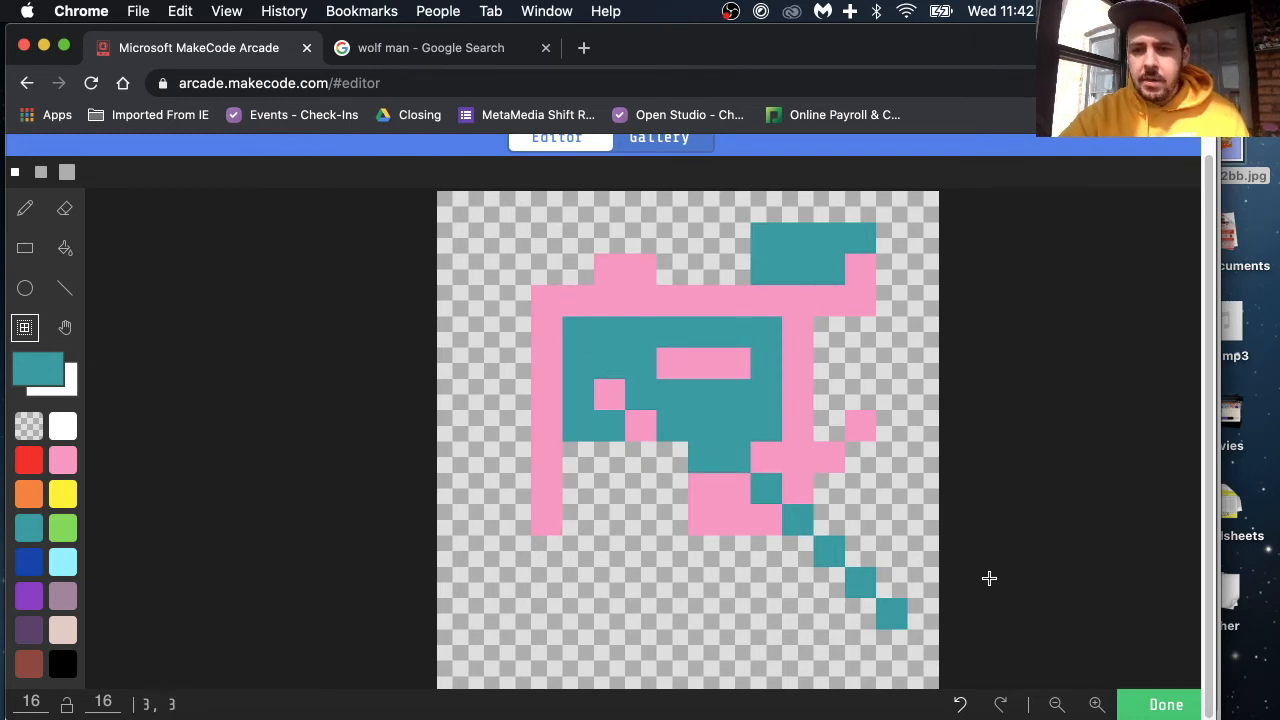
Step: Undo all the practice drawing until the sprite canvas is blank
{"action": "left_click", "coordinate": [961, 705]}
{"action": "left_click", "coordinate": [961, 705]}
{"action": "left_click", "coordinate": [961, 705]}
{"action": "left_click", "coordinate": [961, 705]}
{"action": "left_click", "coordinate": [961, 705]}
{"action": "left_click", "coordinate": [961, 705]}
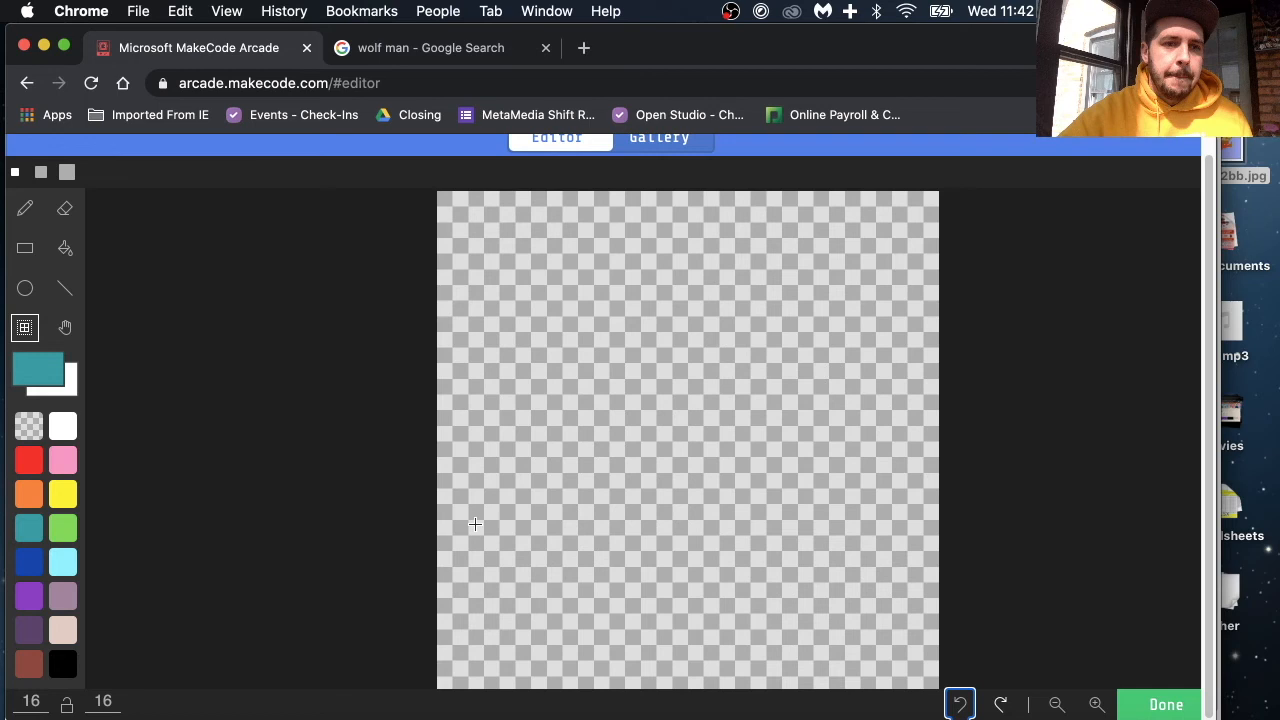
Step: Draw a rough rounded head outline in teal with the pencil in the upper middle of the canvas
{"action": "left_click", "coordinate": [27, 212]}
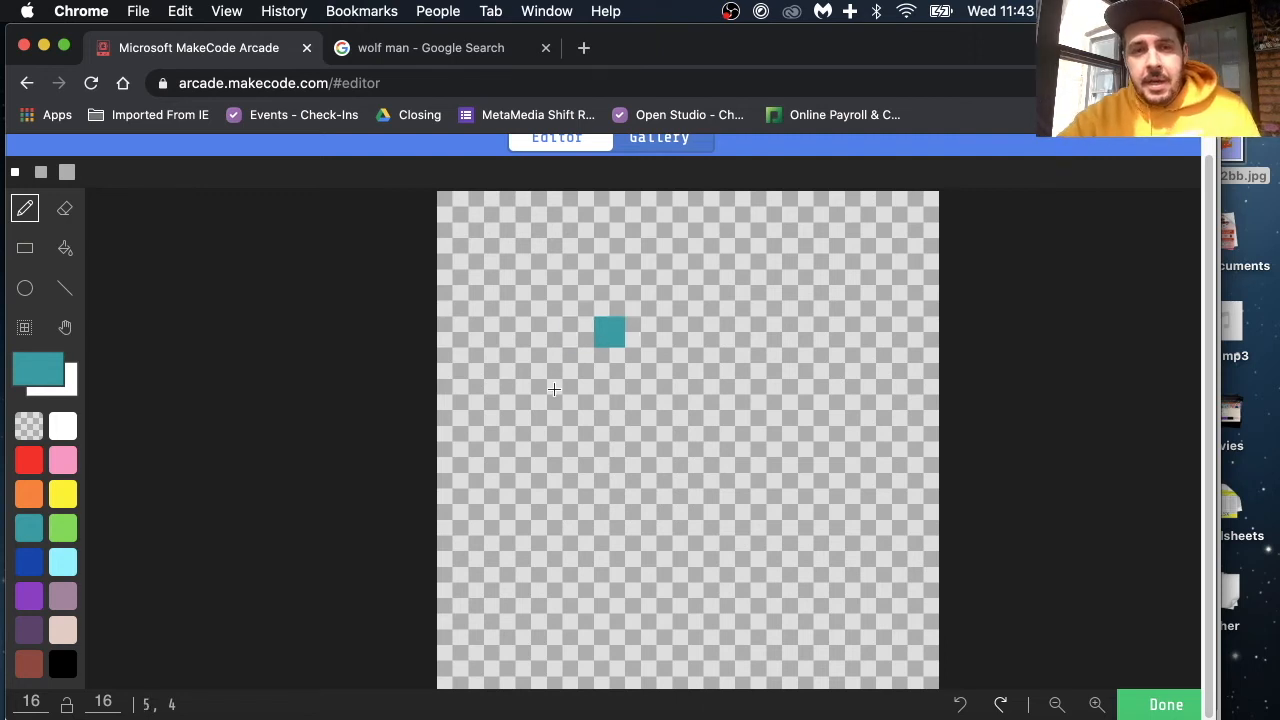
{"action": "mouse_move", "coordinate": [548, 334]}
{"action": "left_mouse_down"}
{"action": "mouse_move", "coordinate": [582, 274]}
{"action": "mouse_move", "coordinate": [680, 266]}
{"action": "left_mouse_up"}
{"action": "mouse_move", "coordinate": [768, 338]}
{"action": "left_mouse_down"}
{"action": "mouse_move", "coordinate": [742, 440]}
{"action": "mouse_move", "coordinate": [660, 455]}
{"action": "mouse_move", "coordinate": [571, 409]}
{"action": "mouse_move", "coordinate": [552, 374]}
{"action": "mouse_move", "coordinate": [577, 324]}
{"action": "mouse_move", "coordinate": [677, 324]}
{"action": "mouse_move", "coordinate": [609, 402]}
{"action": "left_mouse_up"}
Step: Outline the body in teal with a vertical back line to the canvas's lower edge and a stepped diagonal front joining it to the head
{"action": "mouse_move", "coordinate": [545, 452]}
{"action": "left_mouse_down"}
{"action": "mouse_move", "coordinate": [538, 645]}
{"action": "mouse_move", "coordinate": [560, 696]}
{"action": "left_mouse_up"}
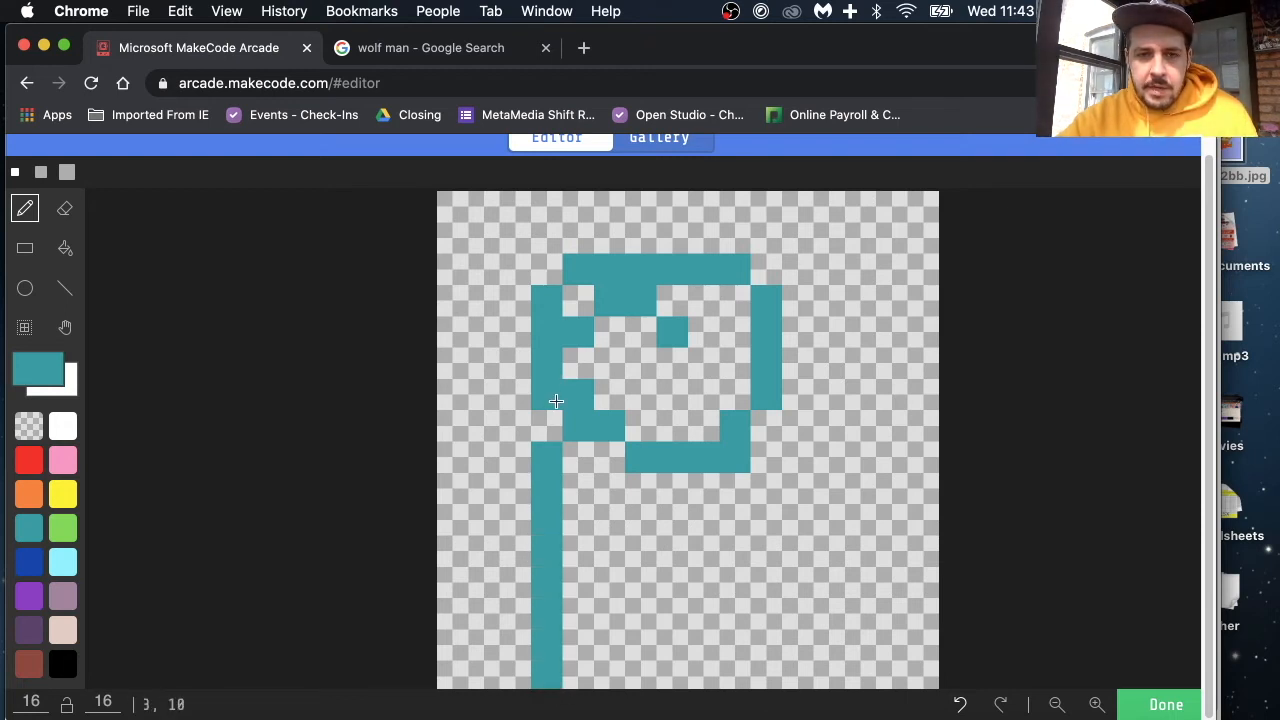
{"action": "left_click", "coordinate": [540, 434]}
{"action": "key", "text": "super+z"}
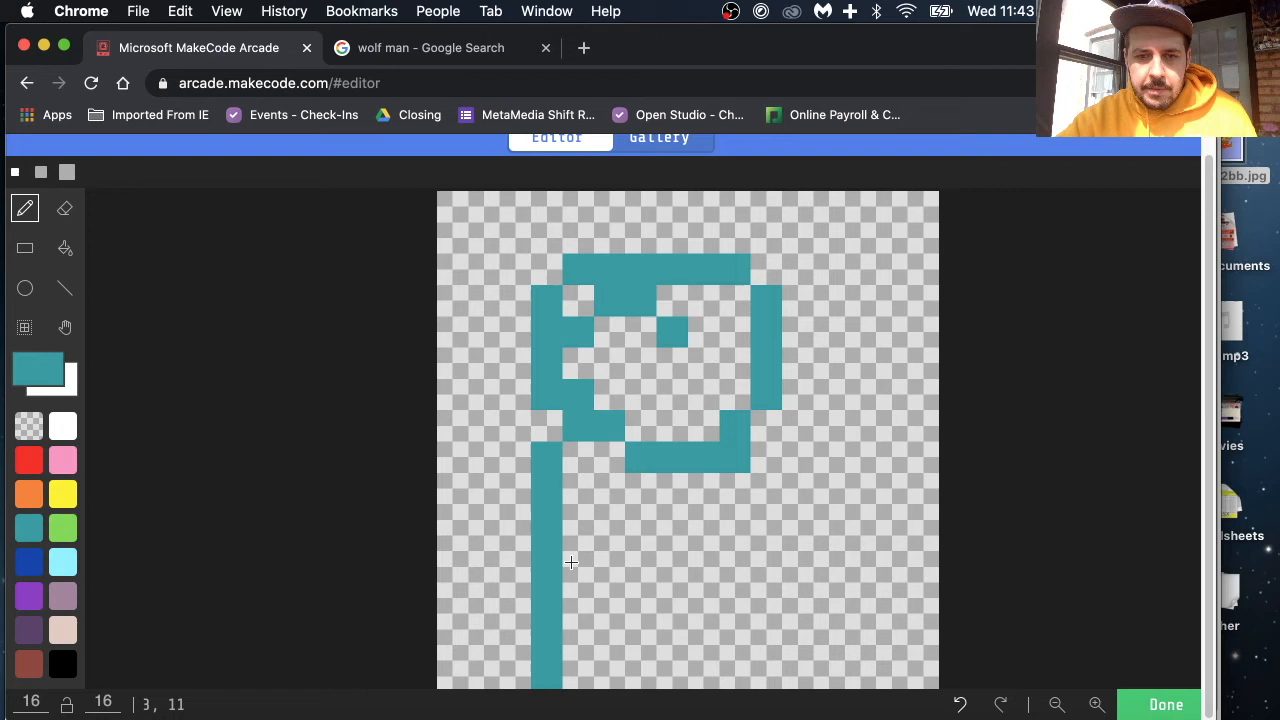
{"action": "mouse_move", "coordinate": [610, 614]}
{"action": "left_mouse_down"}
{"action": "mouse_move", "coordinate": [648, 588]}
{"action": "mouse_move", "coordinate": [692, 503]}
{"action": "left_mouse_up"}
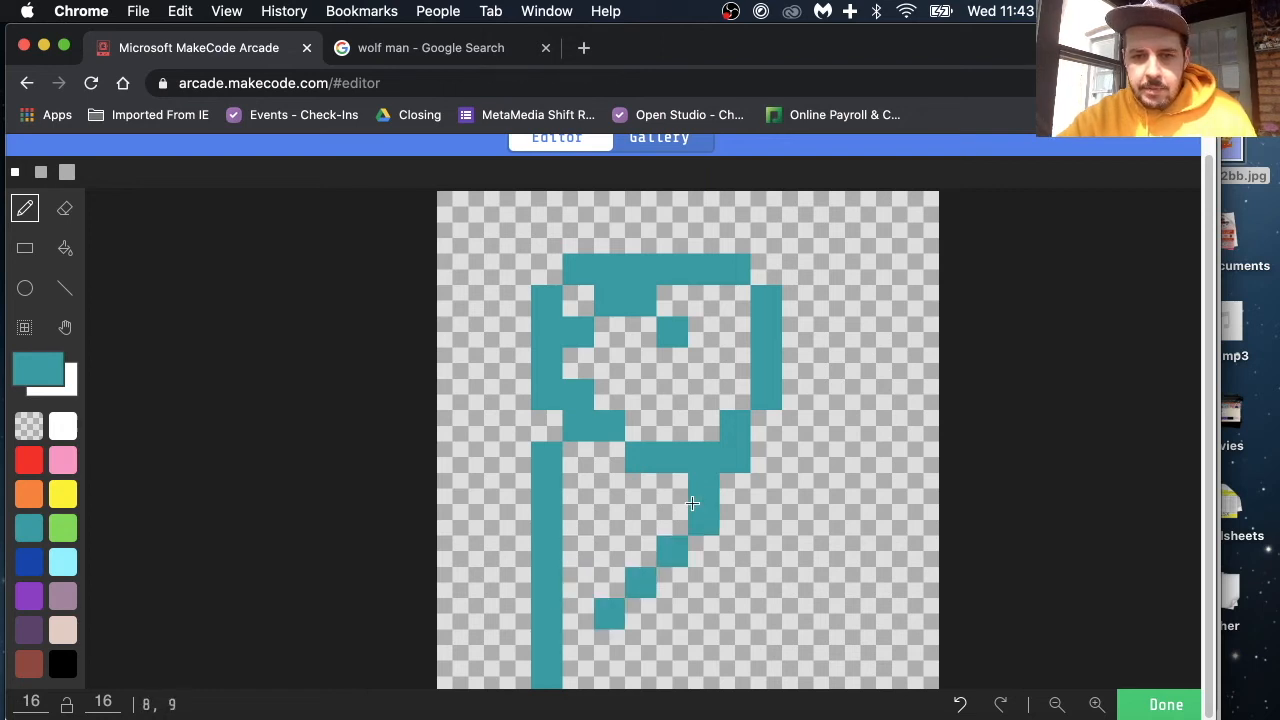
{"action": "left_click", "coordinate": [578, 614]}
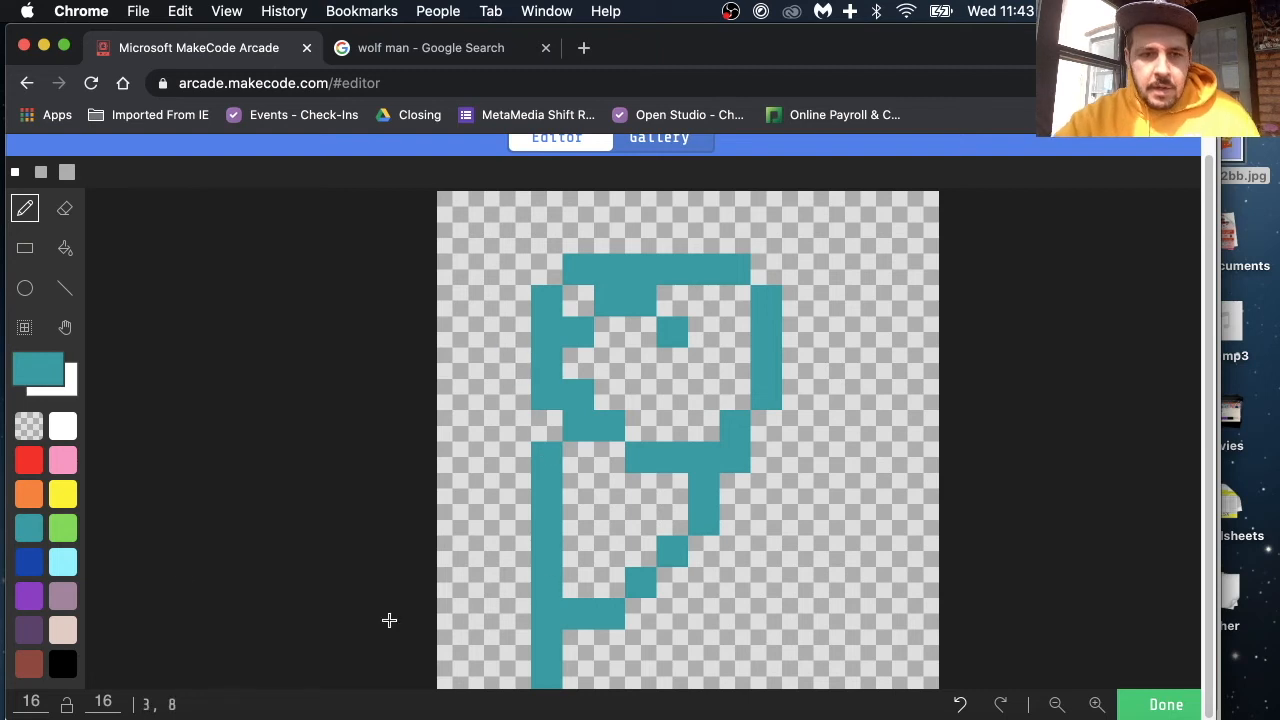
Step: Fill the inside of the body and all remaining gaps in the head with teal
{"action": "left_click", "coordinate": [65, 212]}
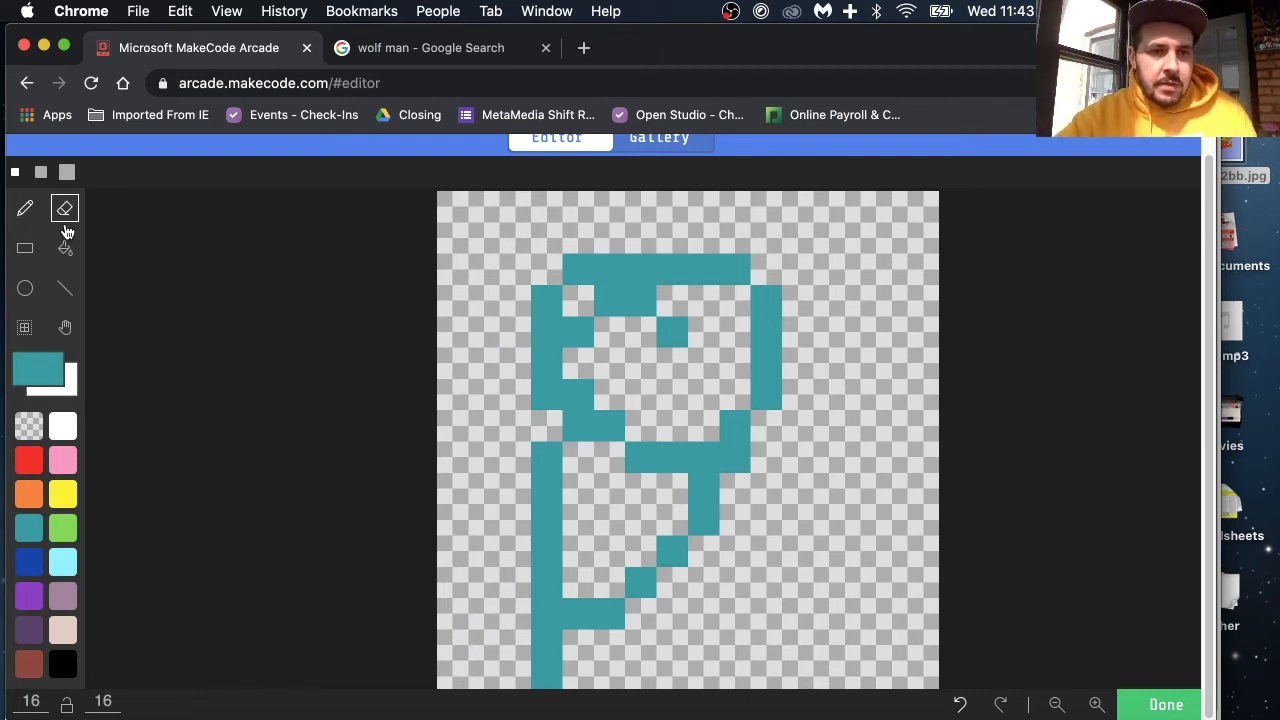
{"action": "left_click", "coordinate": [65, 248]}
{"action": "left_click", "coordinate": [610, 464]}
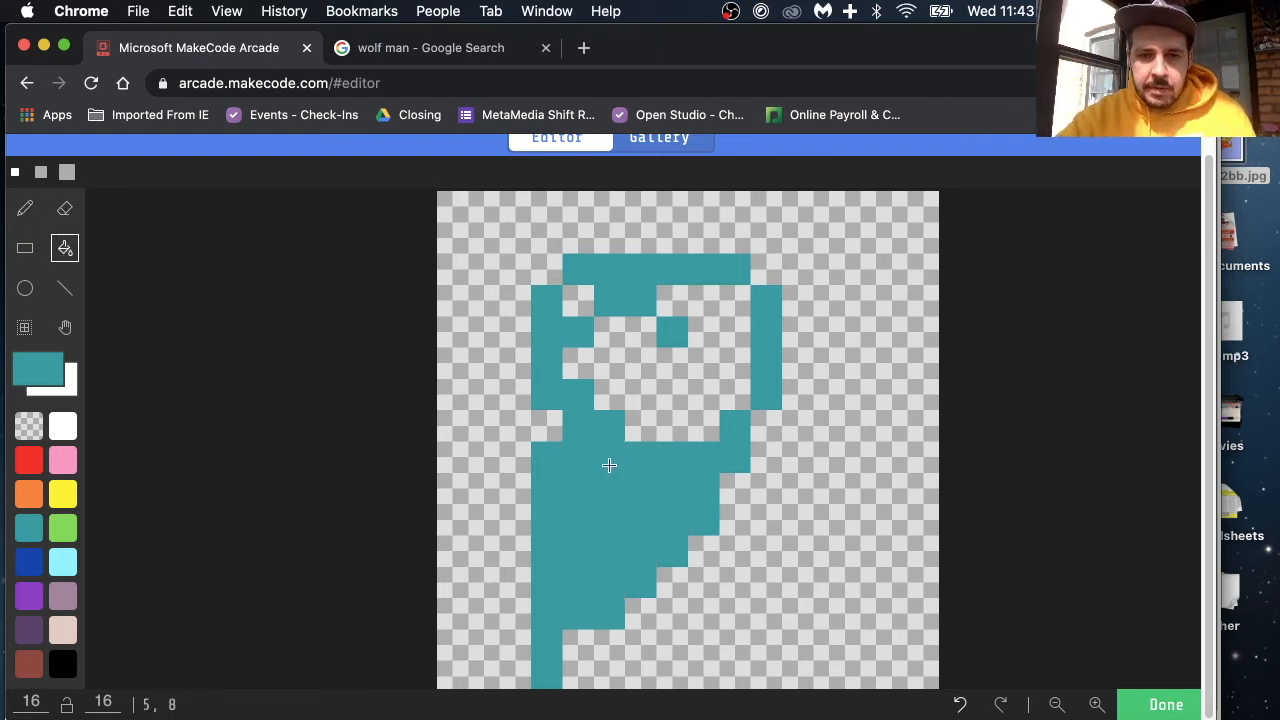
{"action": "left_click", "coordinate": [661, 389]}
{"action": "left_click", "coordinate": [576, 292]}
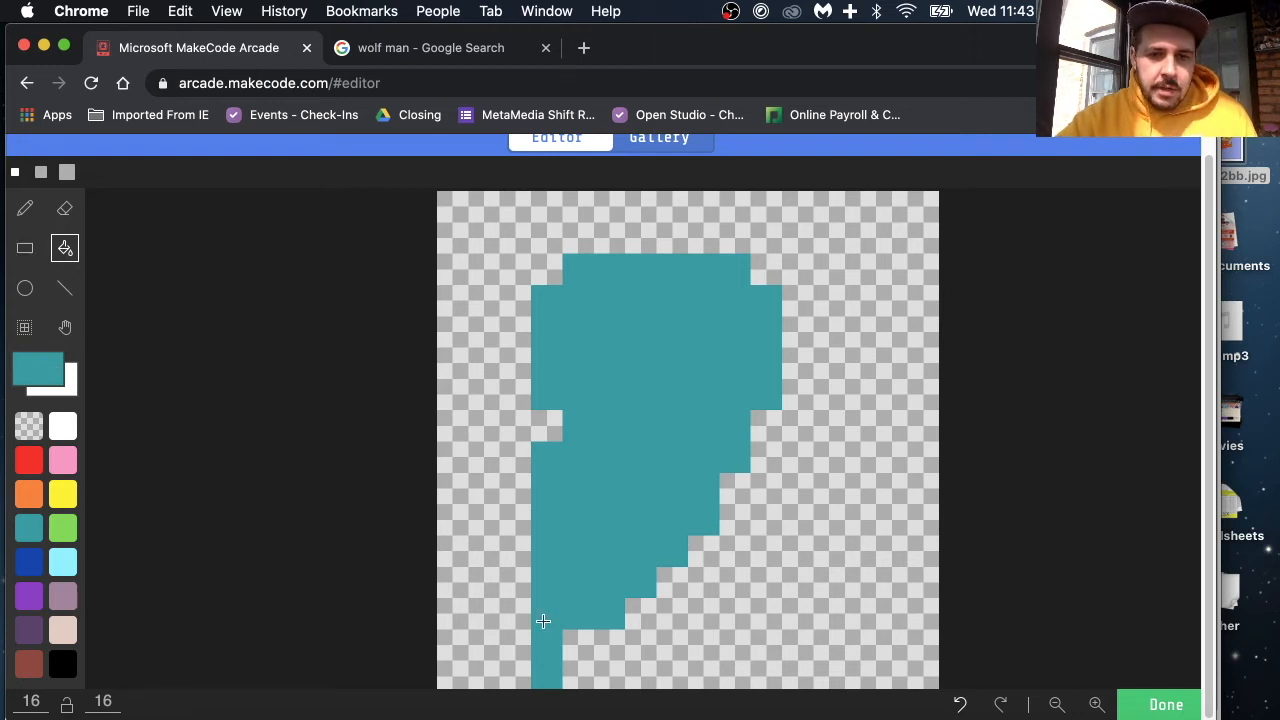
Step: Draw a second teal leg from the body down to the canvas's lower edge, one pixel apart from the first leg
{"action": "left_click", "coordinate": [25, 208]}
{"action": "left_click", "coordinate": [640, 614]}
{"action": "left_click", "coordinate": [608, 643]}
{"action": "left_click", "coordinate": [608, 675]}
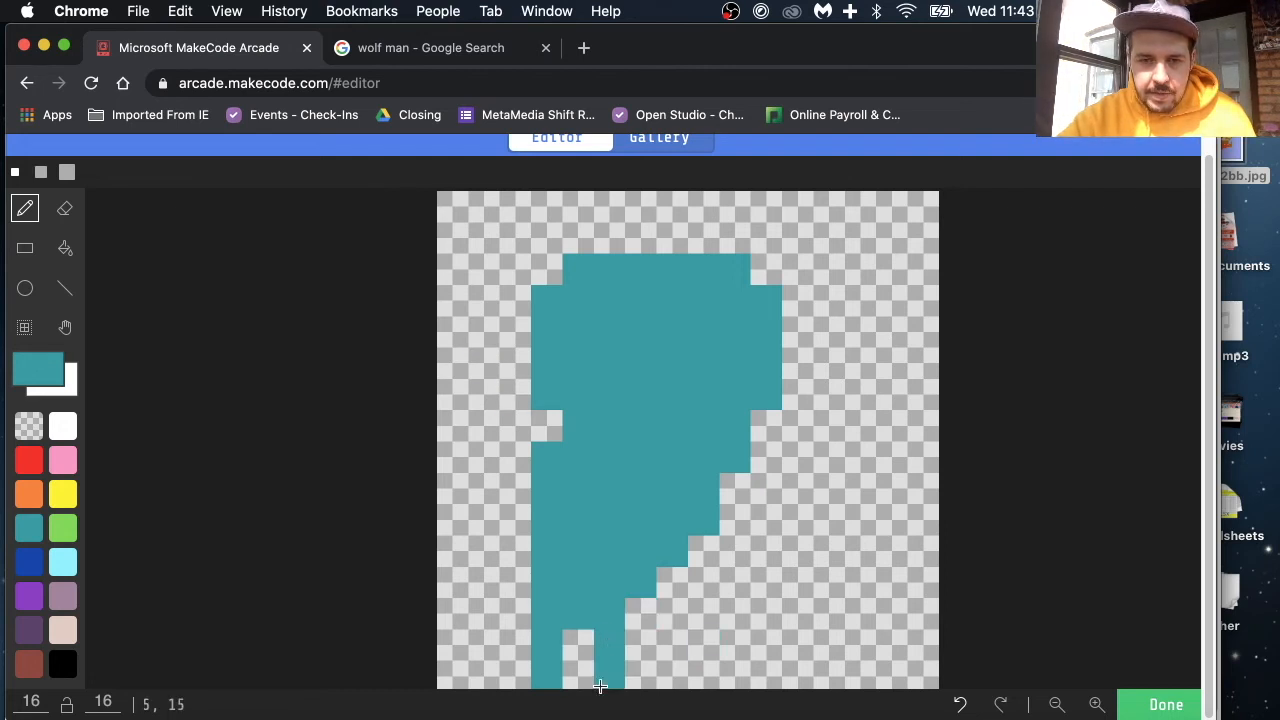
Step: Draw a stepped teal limb extending from the body's lower right and a separate two-row stepped limb above it
{"action": "left_click", "coordinate": [738, 556]}
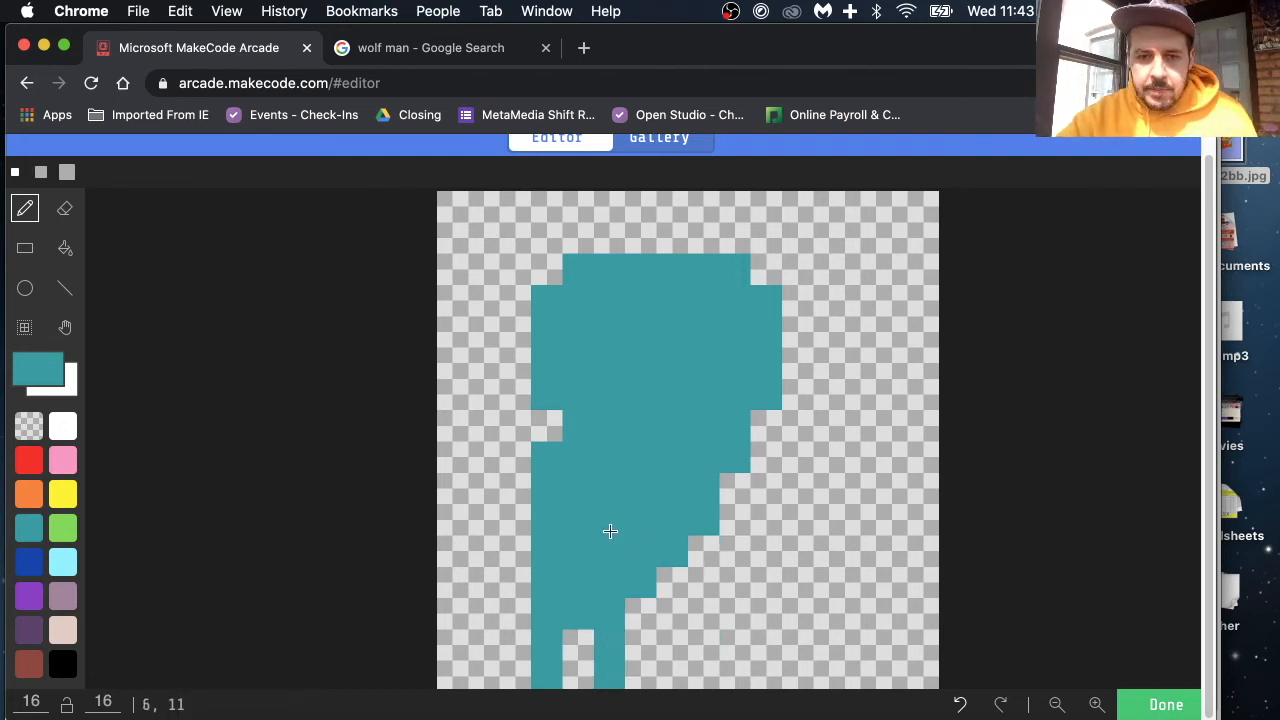
{"action": "left_click", "coordinate": [663, 608]}
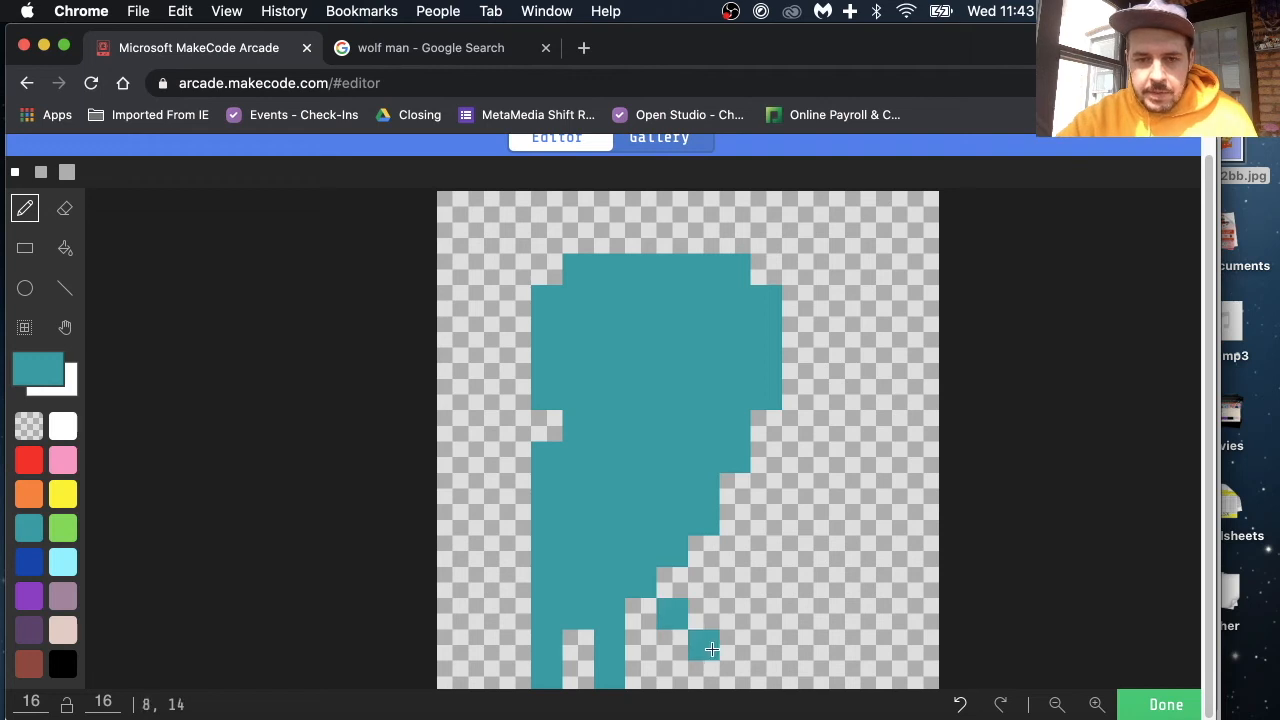
{"action": "left_click", "coordinate": [724, 648]}
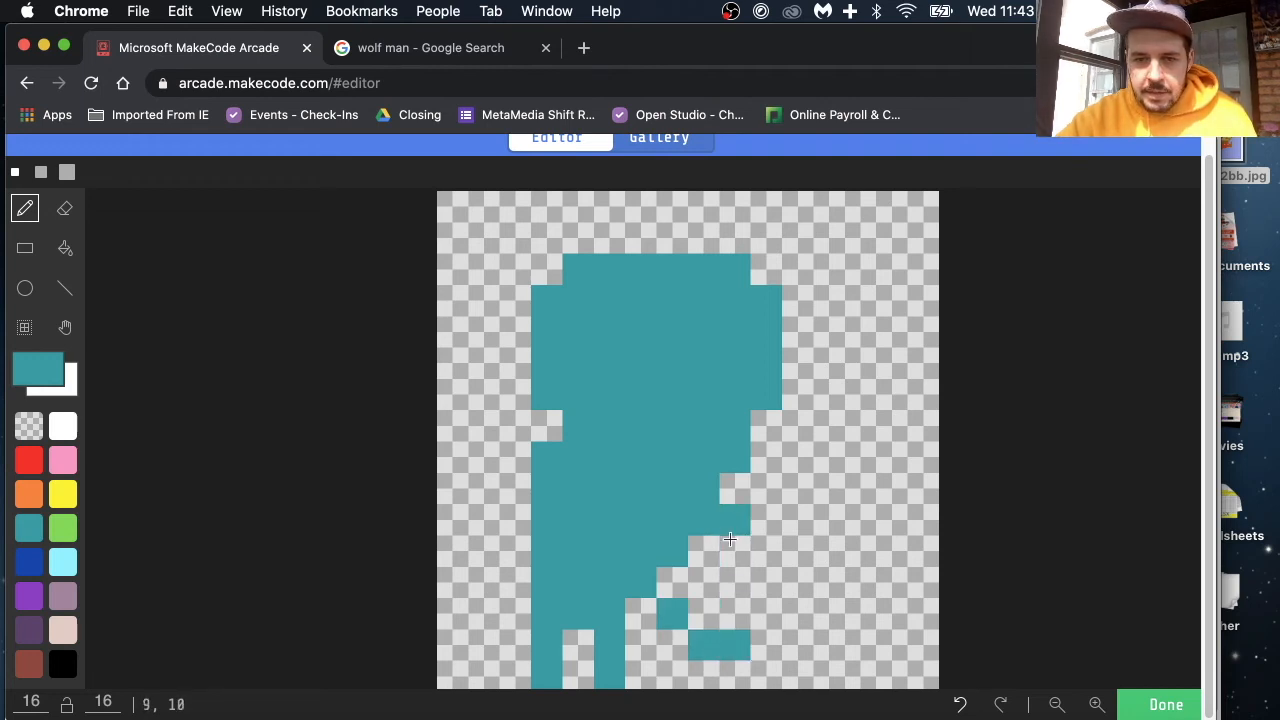
{"action": "mouse_move", "coordinate": [754, 559]}
{"action": "left_mouse_down"}
{"action": "mouse_move", "coordinate": [778, 560]}
{"action": "mouse_move", "coordinate": [790, 580]}
{"action": "left_mouse_up"}
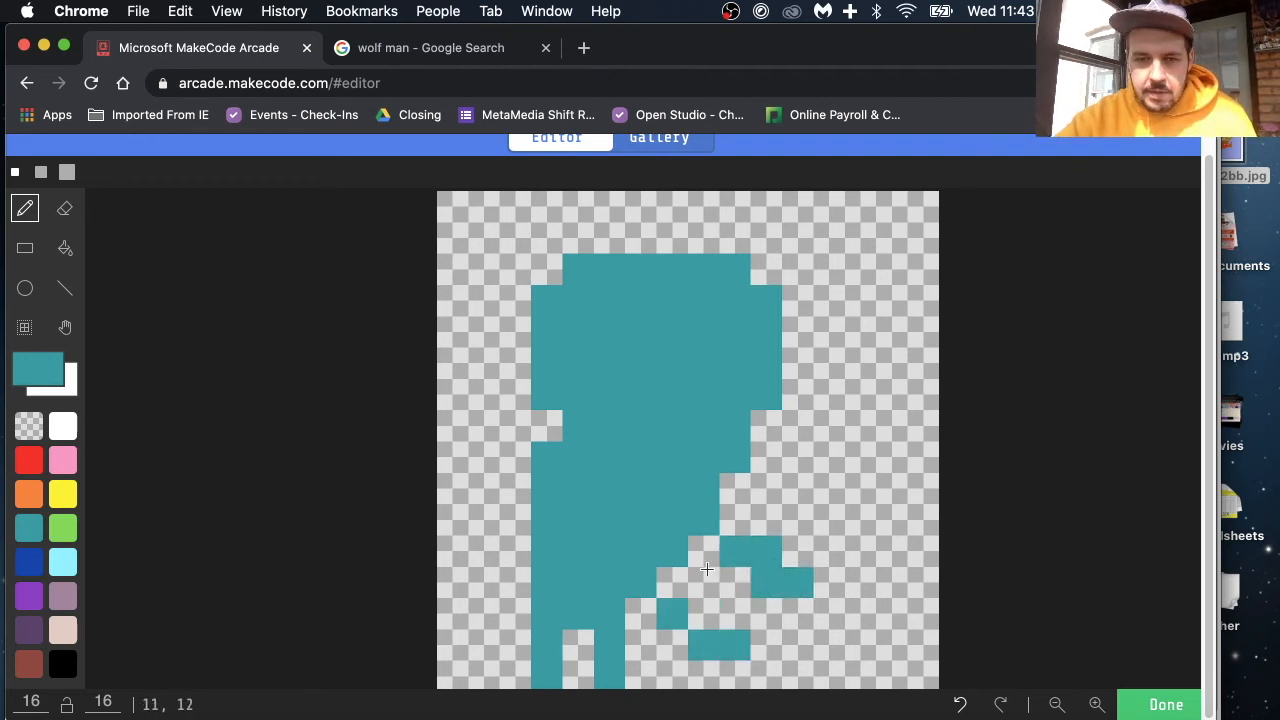
{"action": "left_click", "coordinate": [664, 583]}
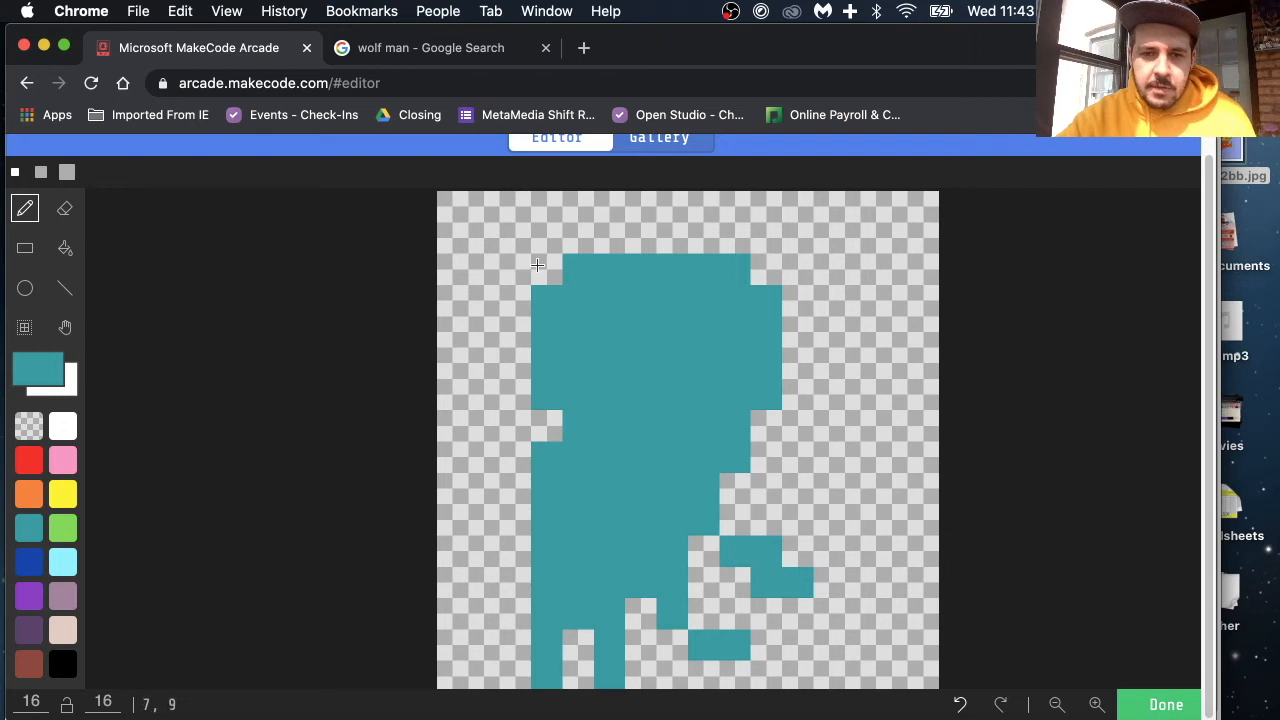
Step: Draw a white pixel boundary along the lower edge of the head to separate it from the body
{"action": "left_click", "coordinate": [63, 426]}
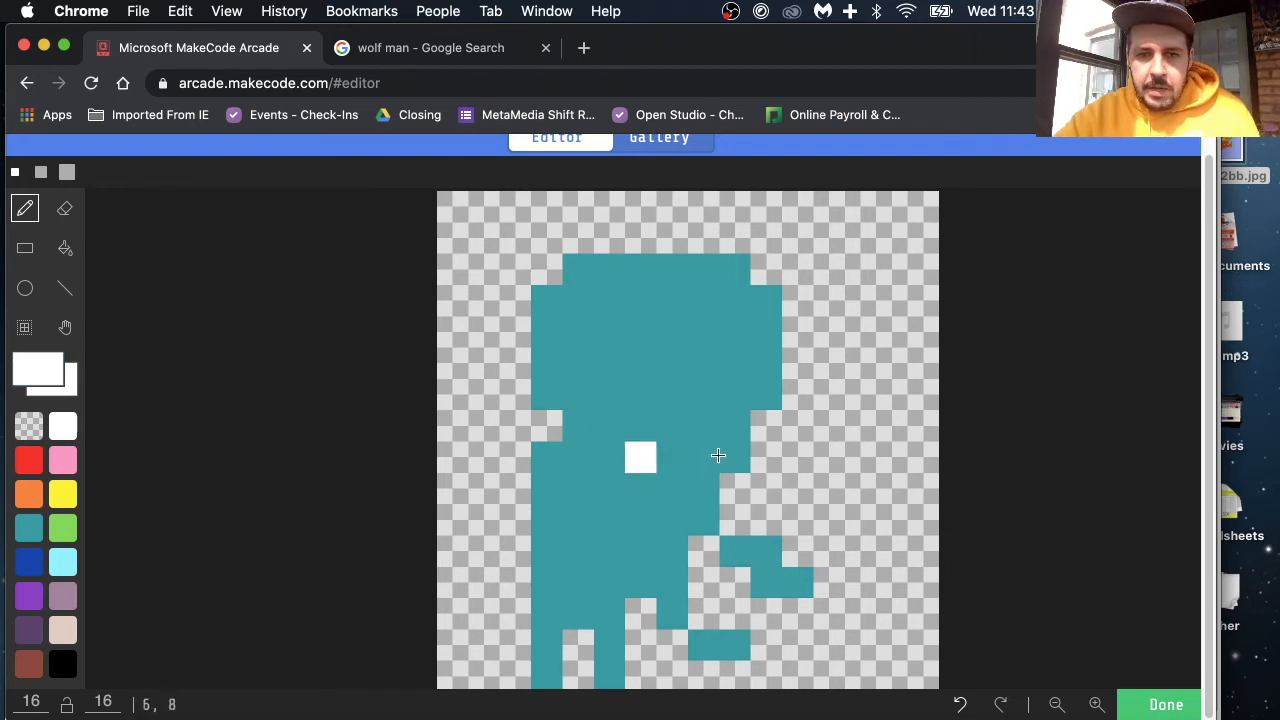
{"action": "left_click_drag", "start_coordinate": [675, 457], "coordinate": [616, 462]}
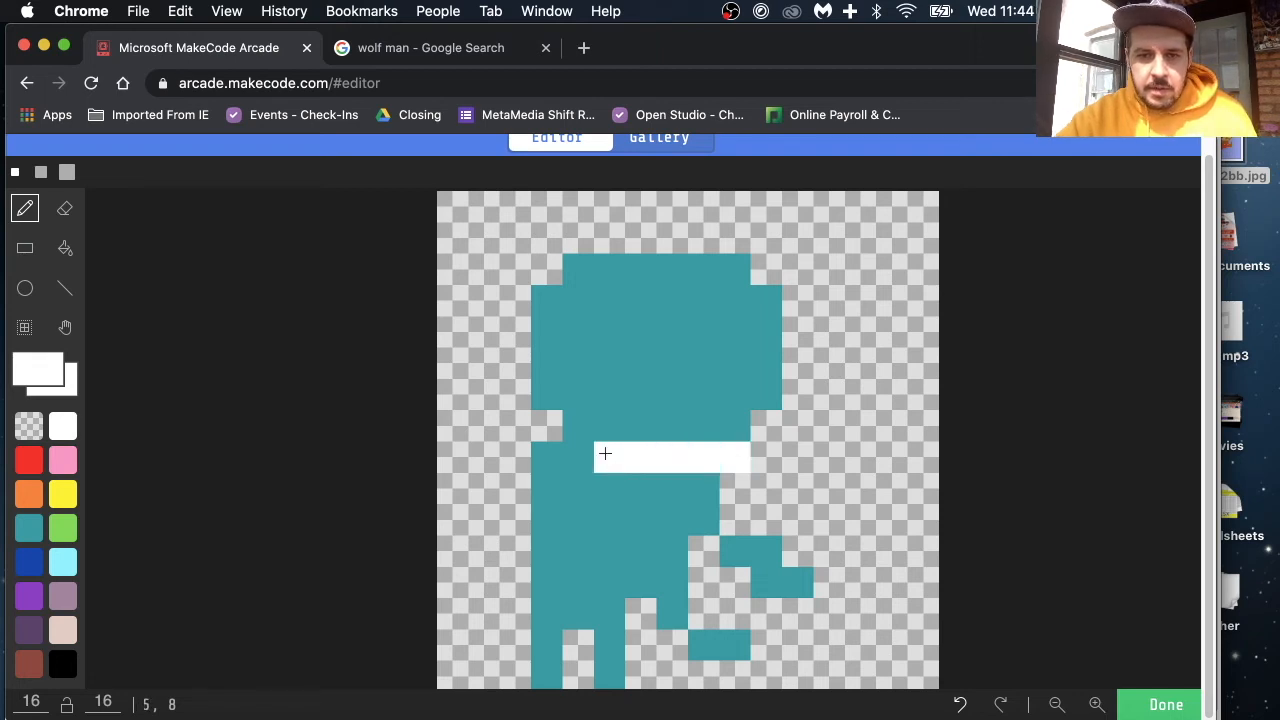
{"action": "left_click", "coordinate": [587, 433]}
{"action": "left_click", "coordinate": [554, 386]}
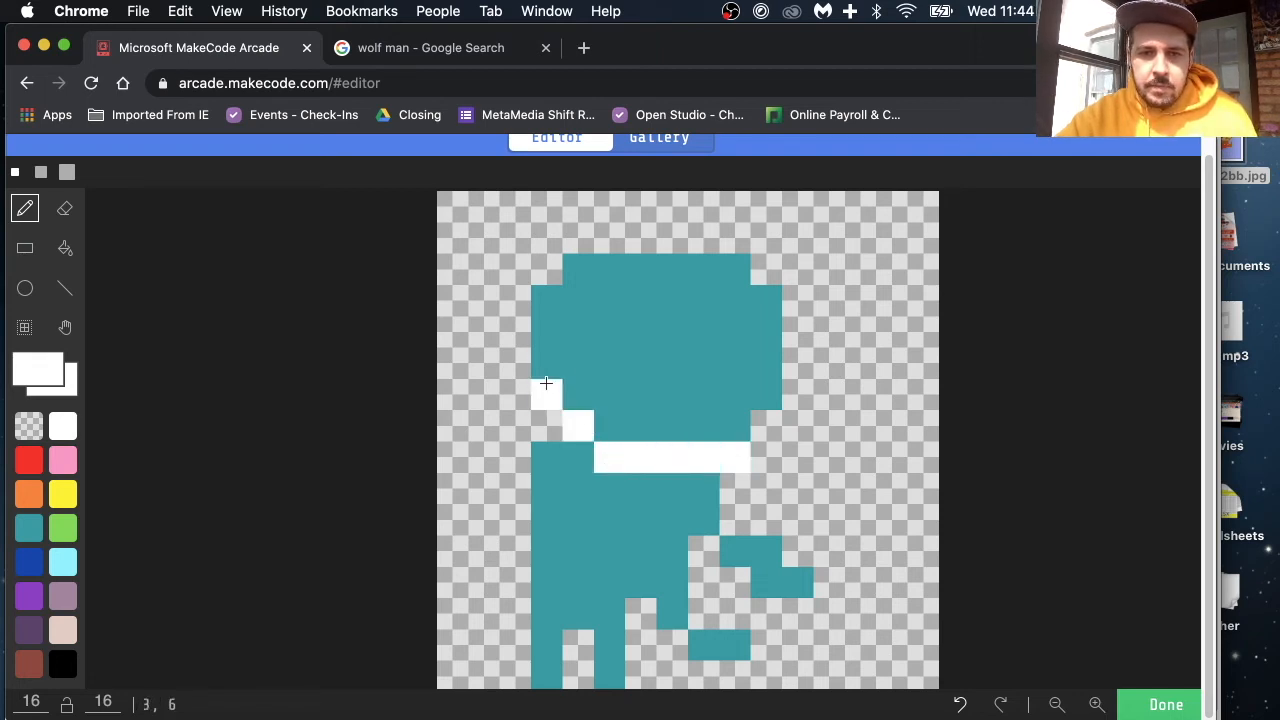
Step: Fill the head with white and the body with black
{"action": "left_click", "coordinate": [65, 249]}
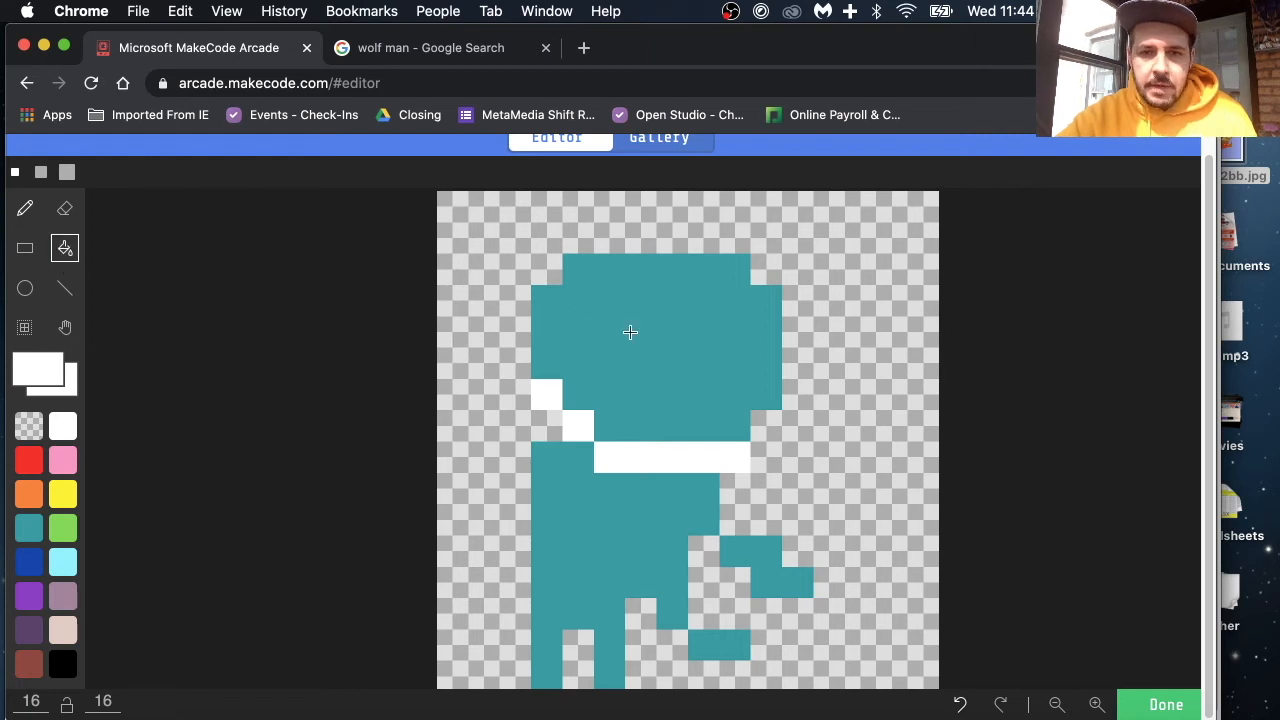
{"action": "left_click", "coordinate": [632, 333]}
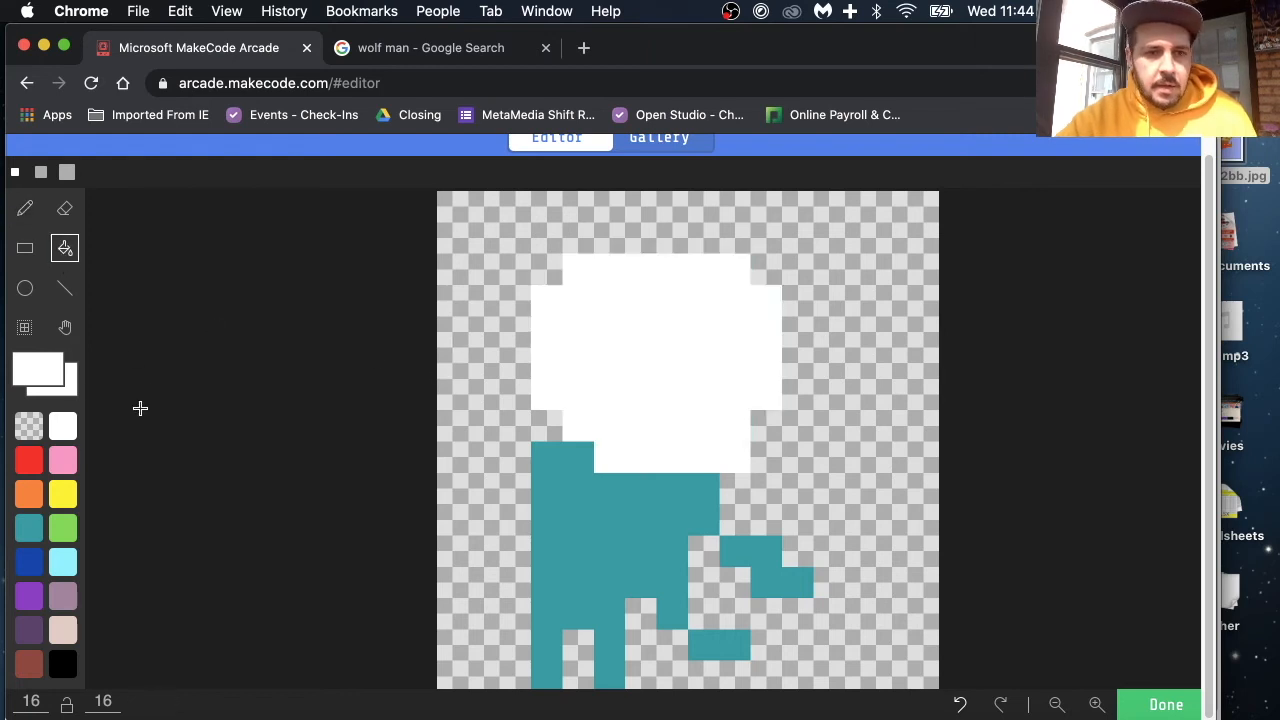
{"action": "left_click", "coordinate": [62, 666]}
{"action": "left_click", "coordinate": [572, 549]}
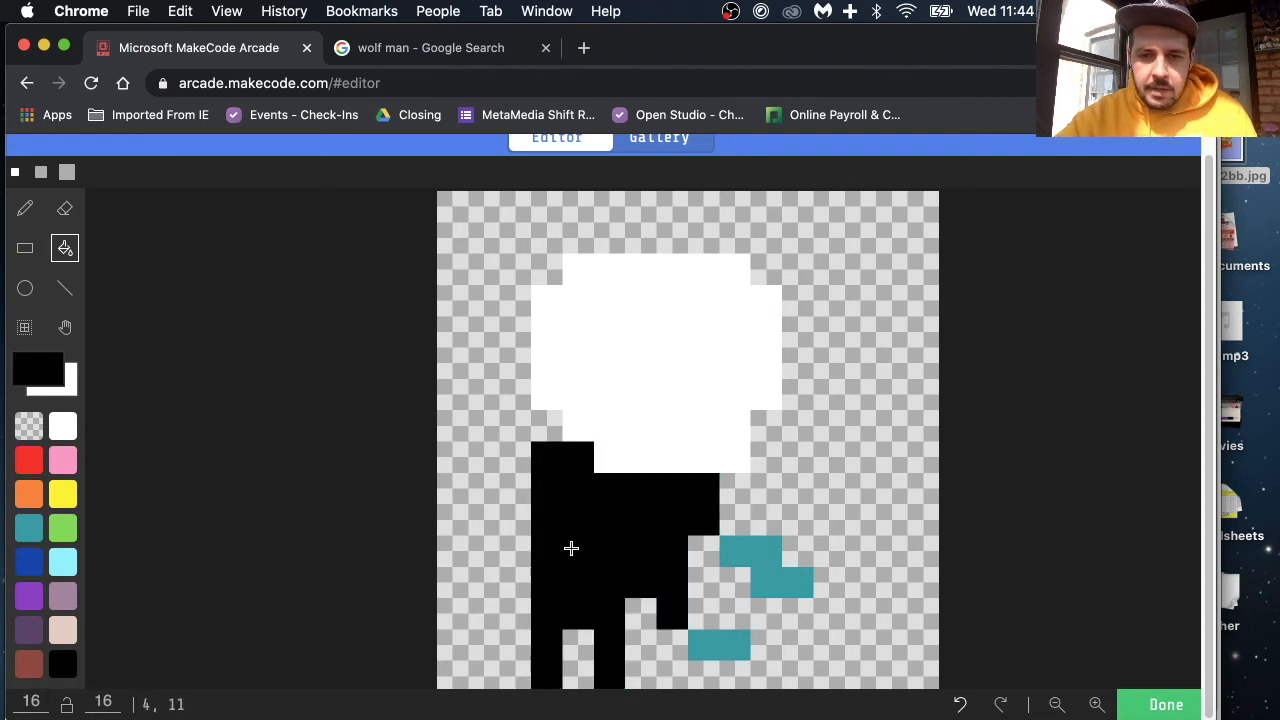
Step: Paint the lower limb white with the pencil, from the body's lower edge diagonally out to its tip
{"action": "left_click", "coordinate": [25, 208]}
{"action": "left_click", "coordinate": [62, 426]}
{"action": "left_click", "coordinate": [672, 614]}
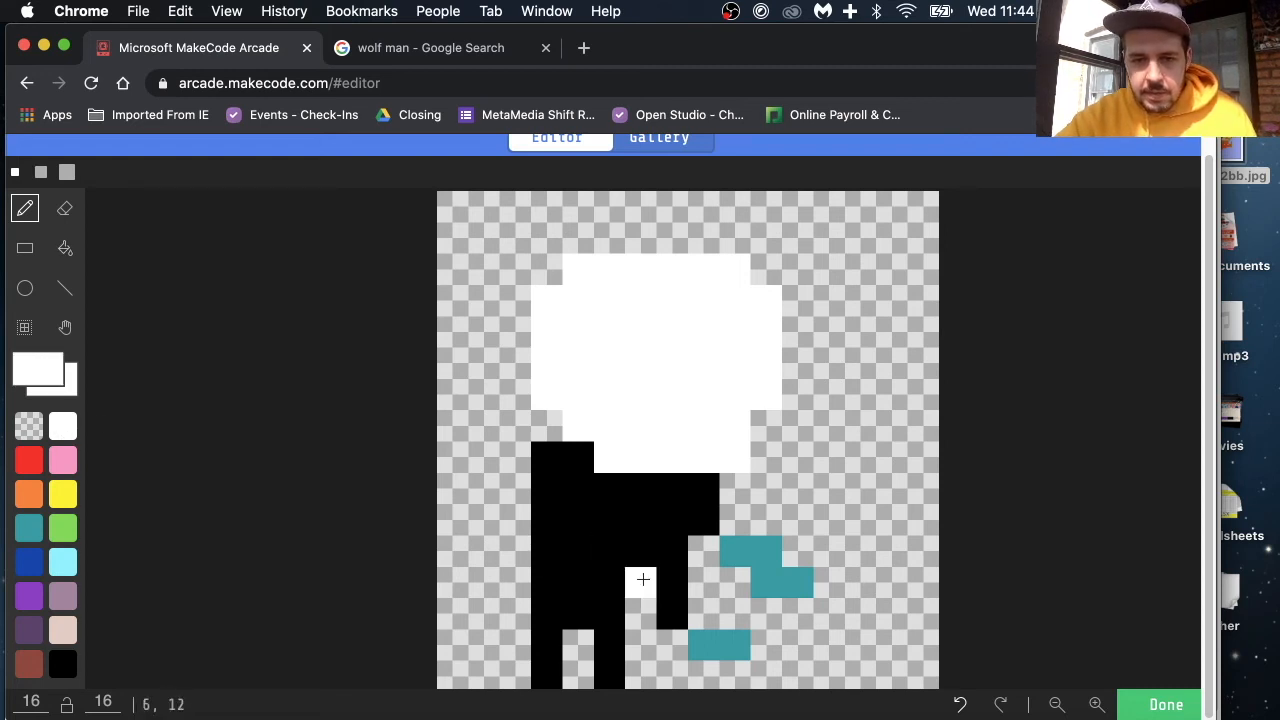
{"action": "left_click", "coordinate": [735, 645]}
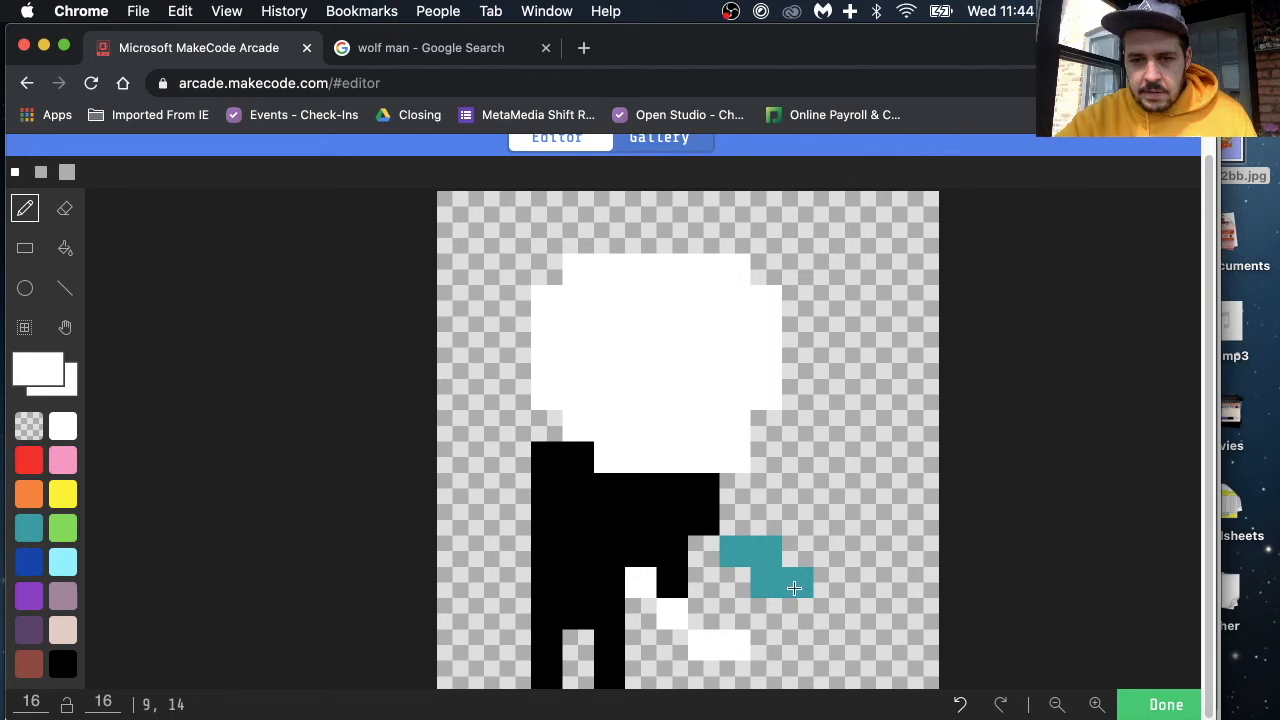
Step: Paint both teal rows of the upper stepped limb white with the pencil
{"action": "left_click", "coordinate": [770, 587]}
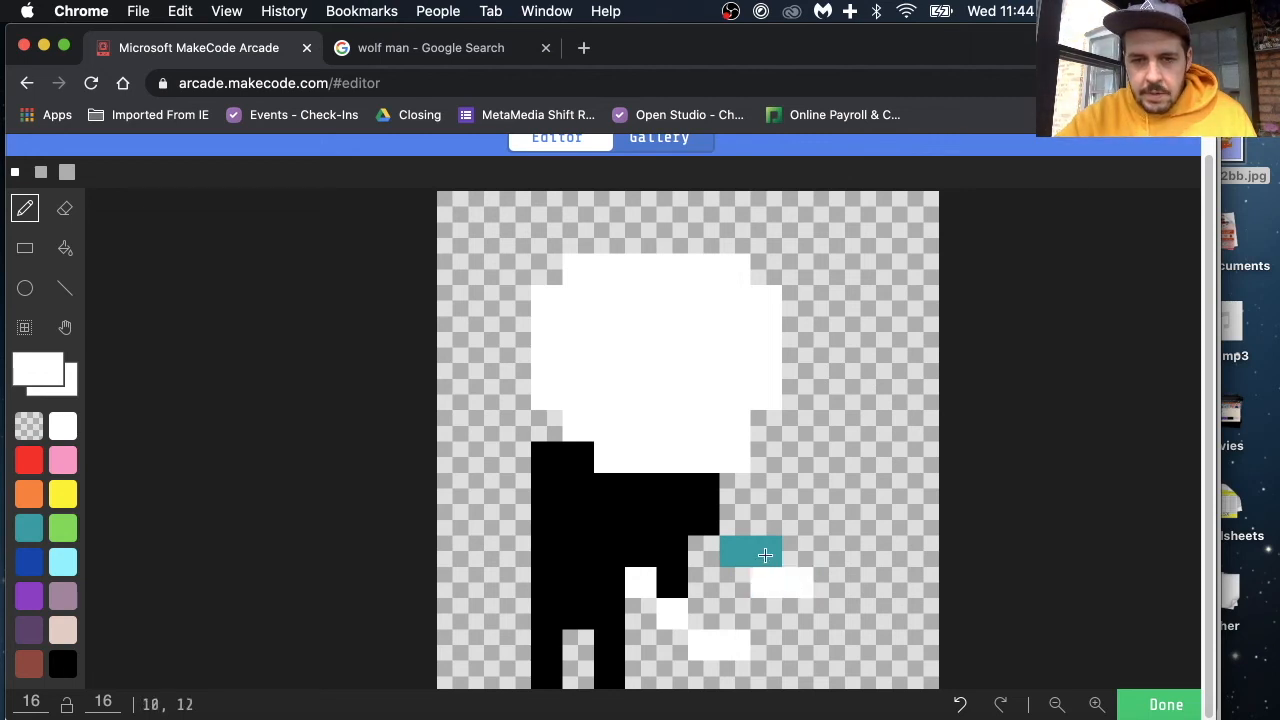
{"action": "left_click", "coordinate": [765, 557]}
{"action": "left_click", "coordinate": [736, 551]}
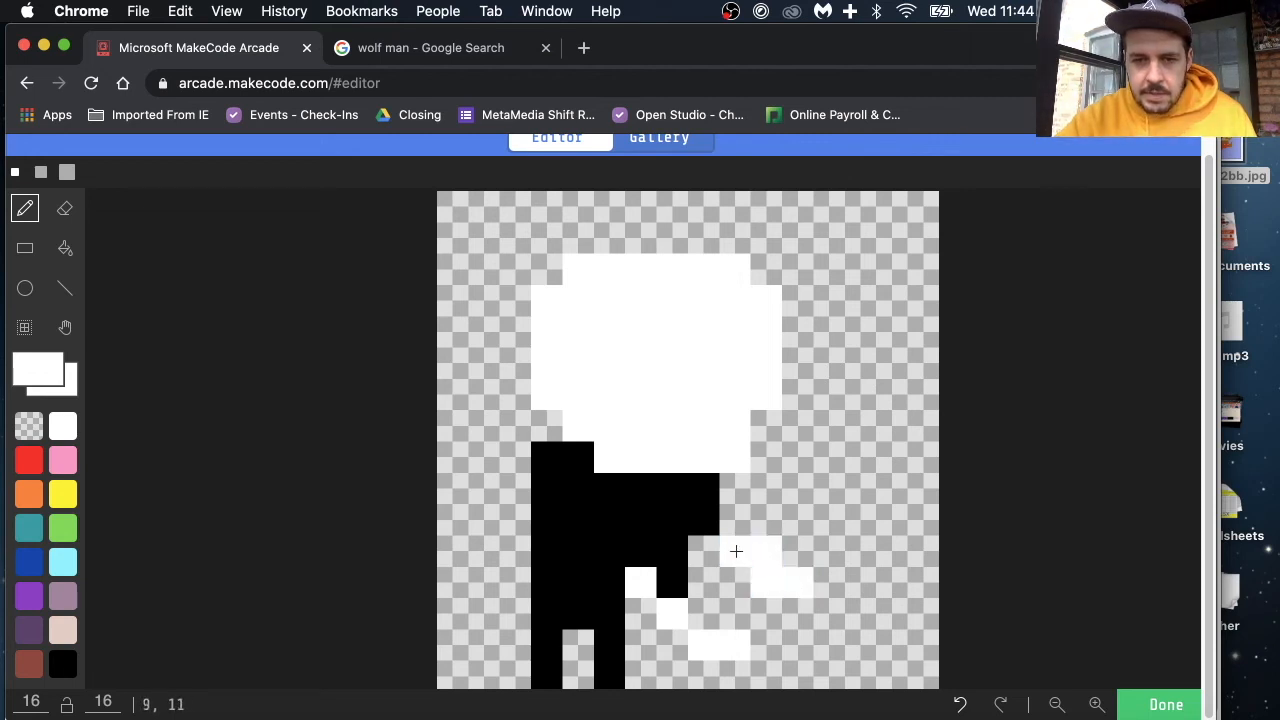
Step: Add staggered white stripe pixels down the back side of the black body and paint the ends of both legs white
{"action": "left_click", "coordinate": [541, 505]}
{"action": "left_click", "coordinate": [567, 550]}
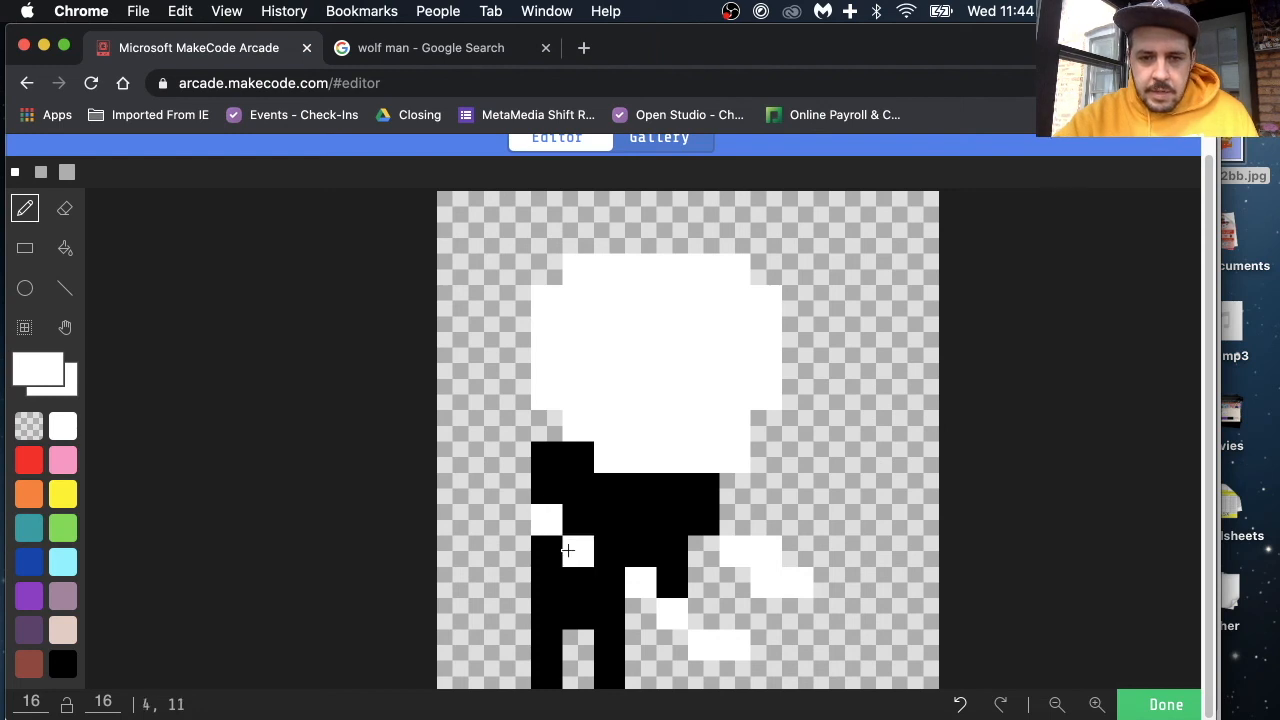
{"action": "left_click", "coordinate": [571, 610]}
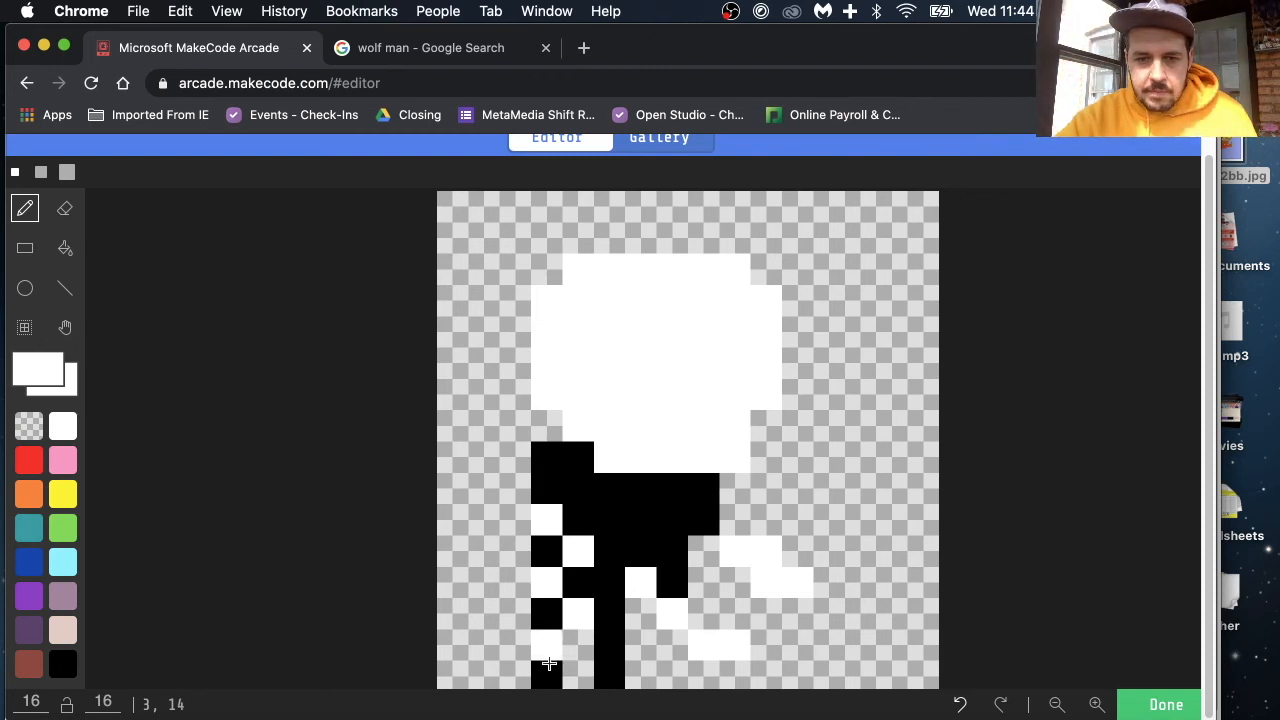
{"action": "left_click", "coordinate": [611, 640]}
{"action": "left_click", "coordinate": [609, 671]}
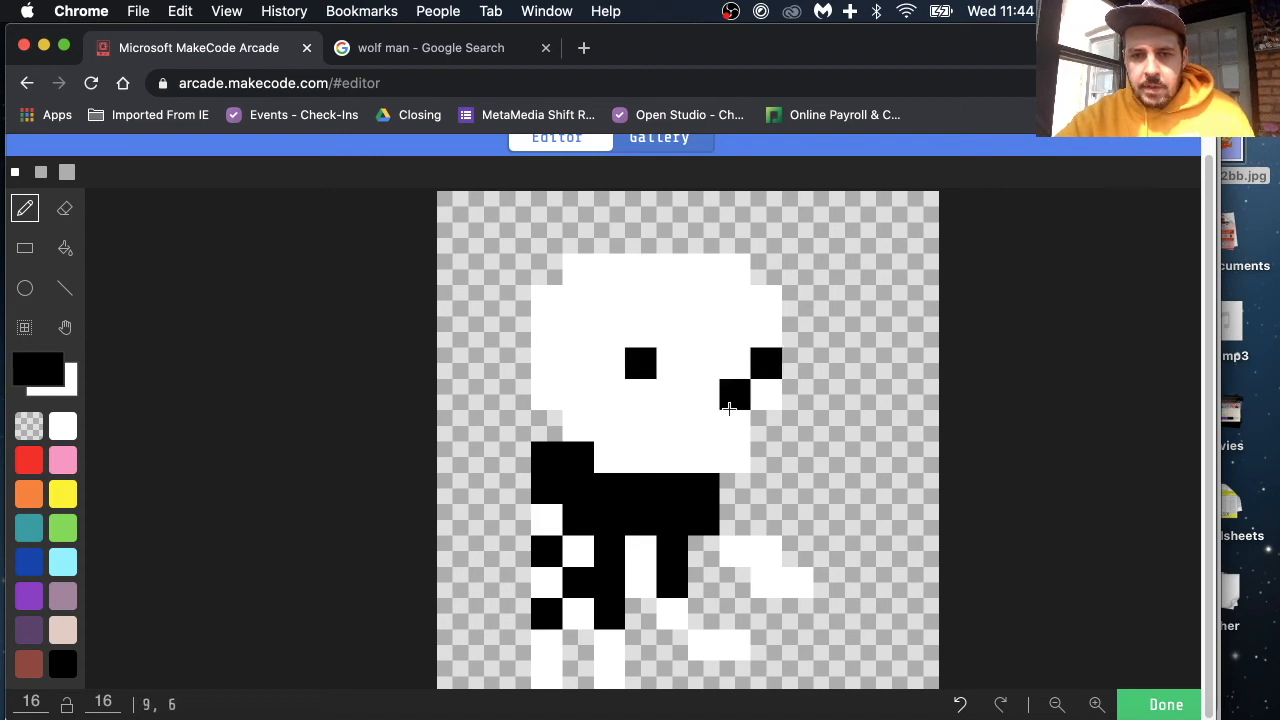
Step: Draw two black eye pixels and a black mouth pixel on the white head, and finish editing the sprite
{"action": "left_click", "coordinate": [730, 423]}
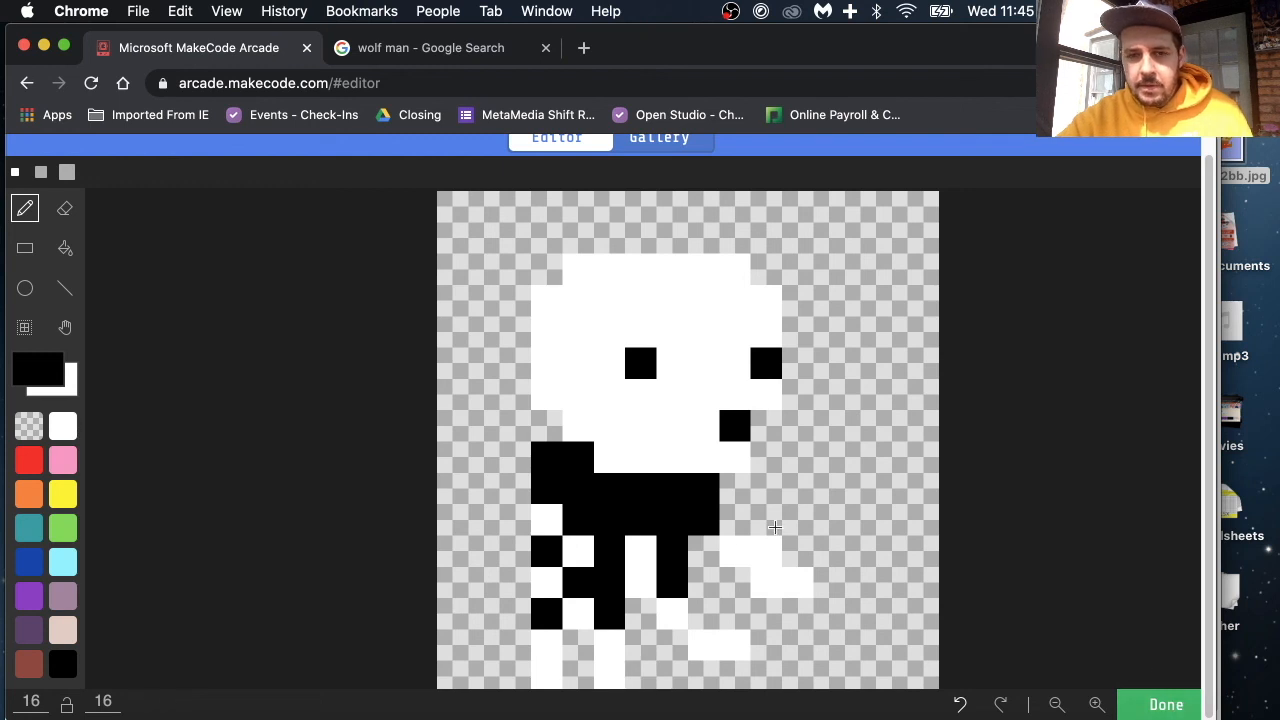
{"action": "scroll", "coordinate": [758, 435], "scroll_direction": "up", "scroll_amount": 2}
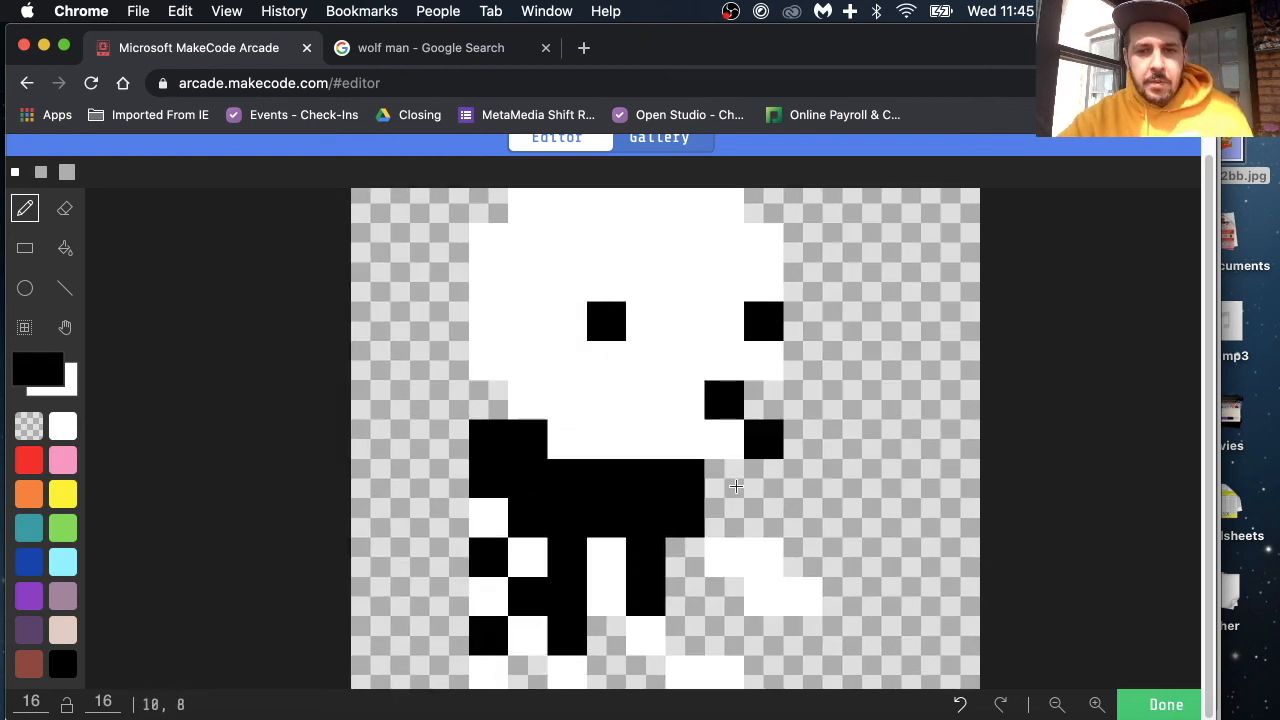
{"action": "scroll", "coordinate": [736, 486], "scroll_direction": "up", "scroll_amount": 1}
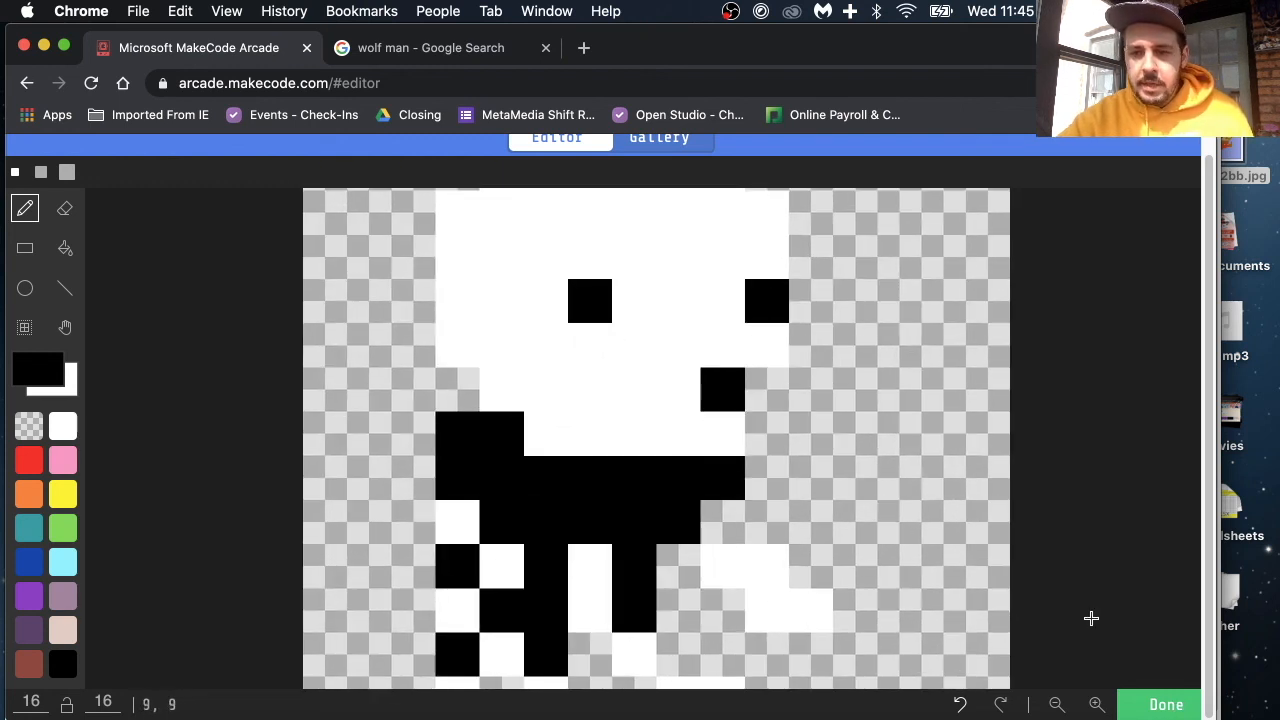
{"action": "left_click", "coordinate": [1163, 707]}
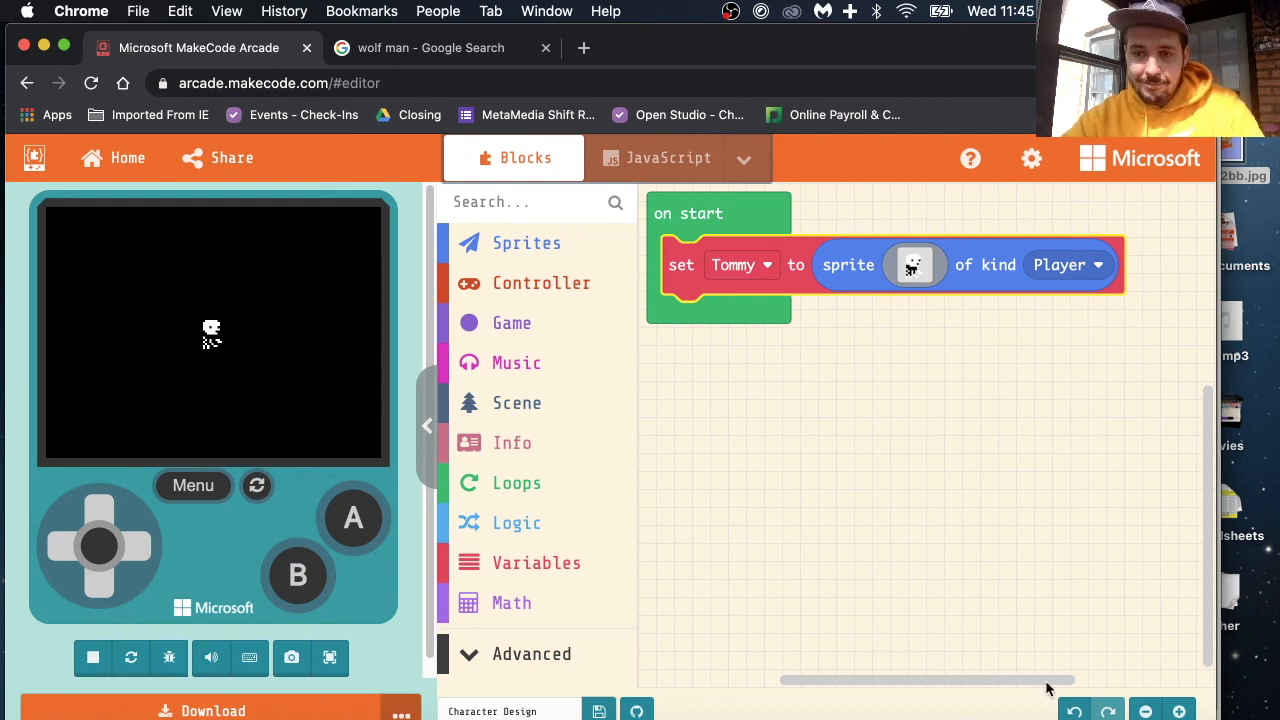
{"action": "left_click", "coordinate": [1038, 716]}
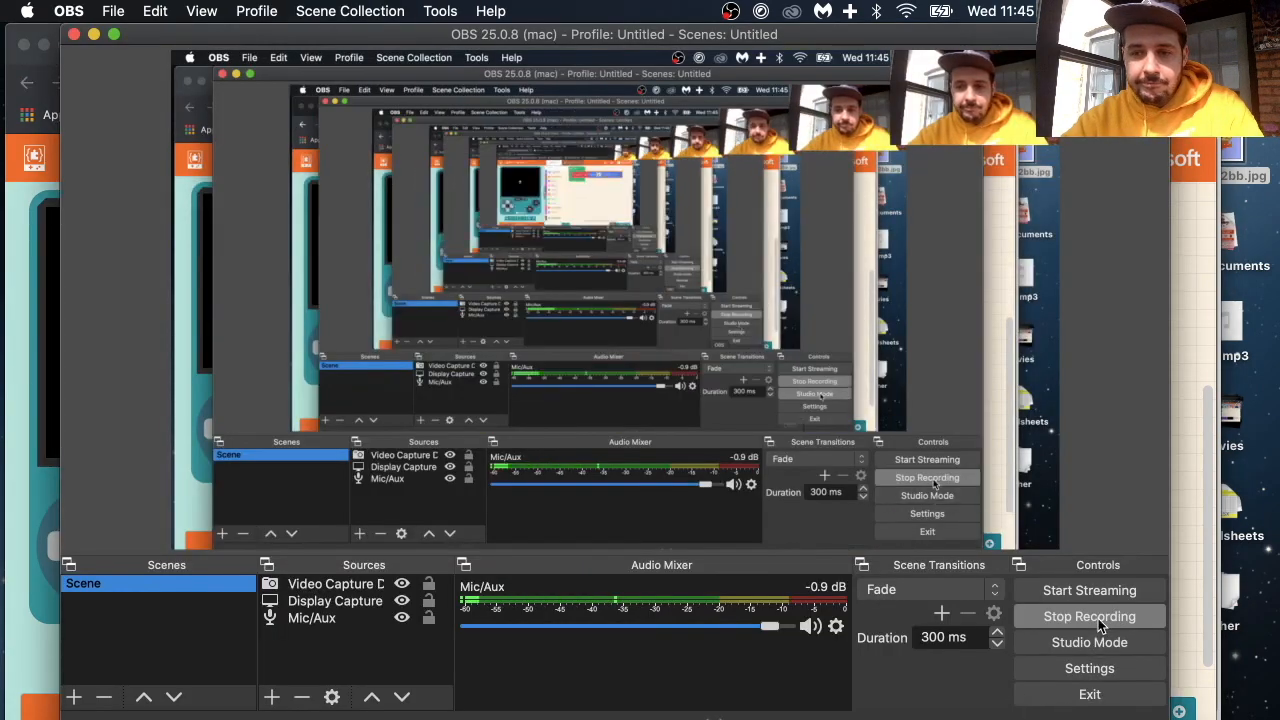